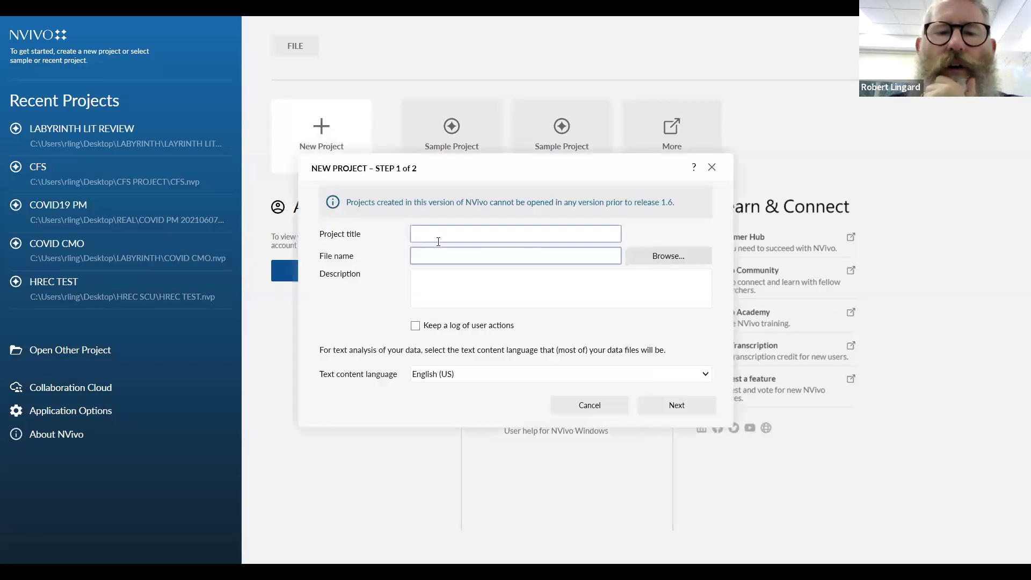
Create the project LIT REVIEW TEST with the description "This is a literature review of the ways that labyrinths have been used amongst children".
type("LIT REVIEW TEST")
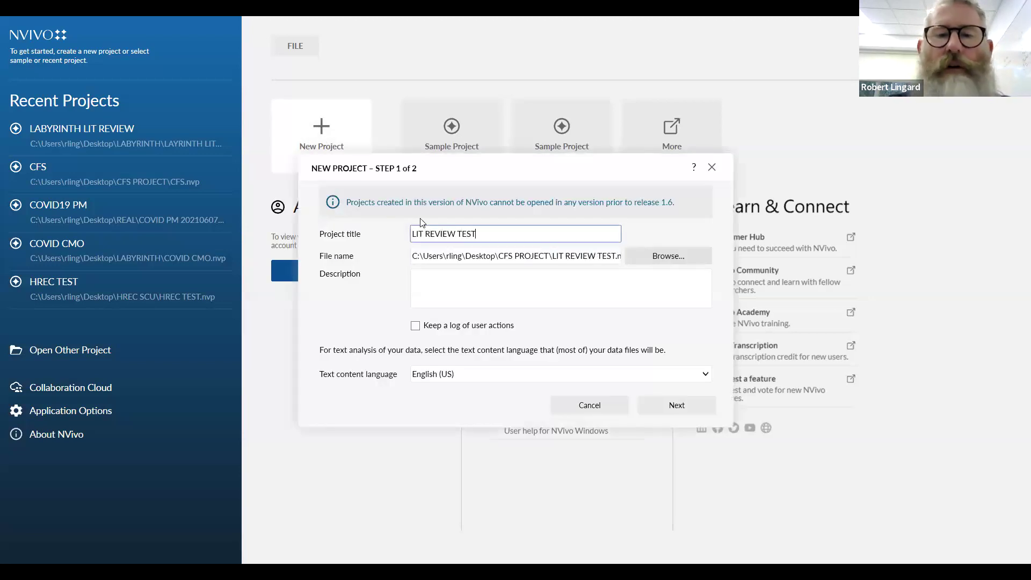
left_click(480, 281)
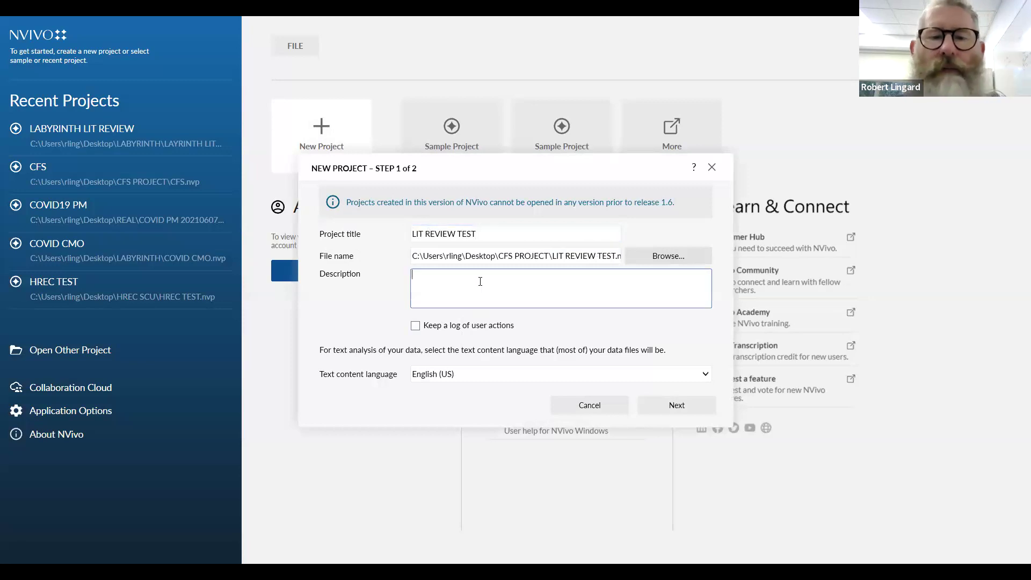
type("This is a literature r")
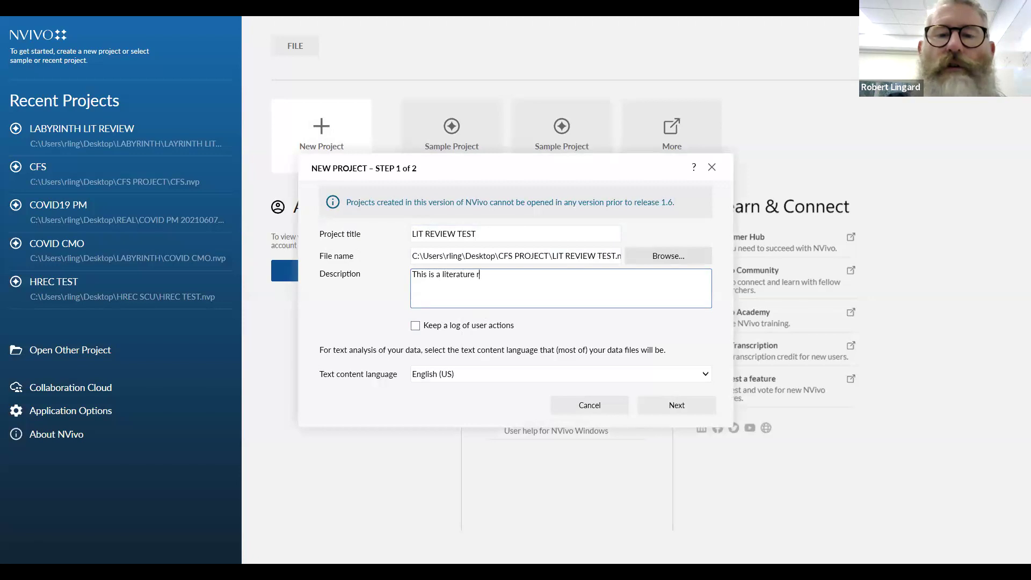
type("eveiw")
key("BackSpace")
key("BackSpace")
key("BackSpace")
type("iew of ")
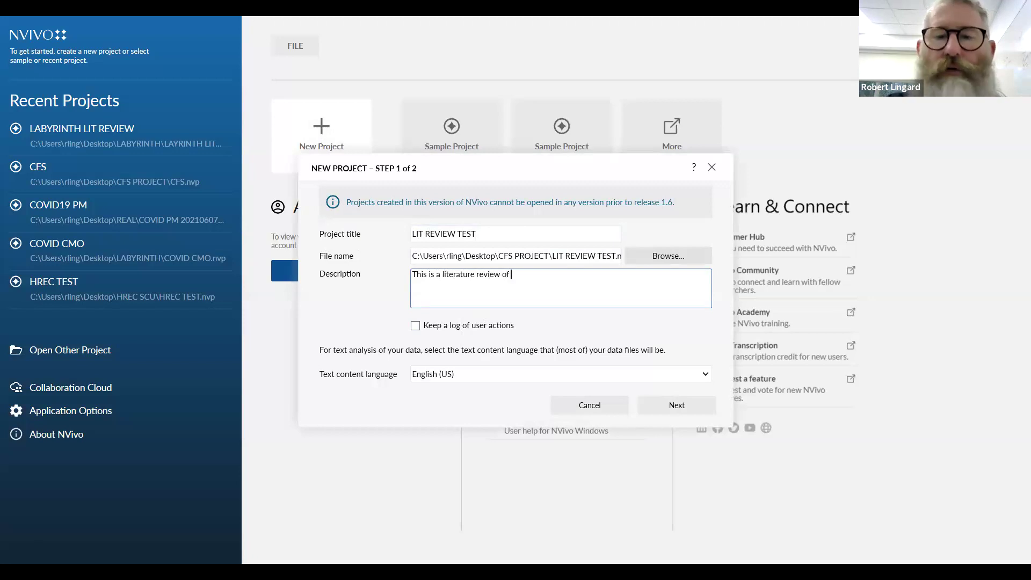
type("the ways that")
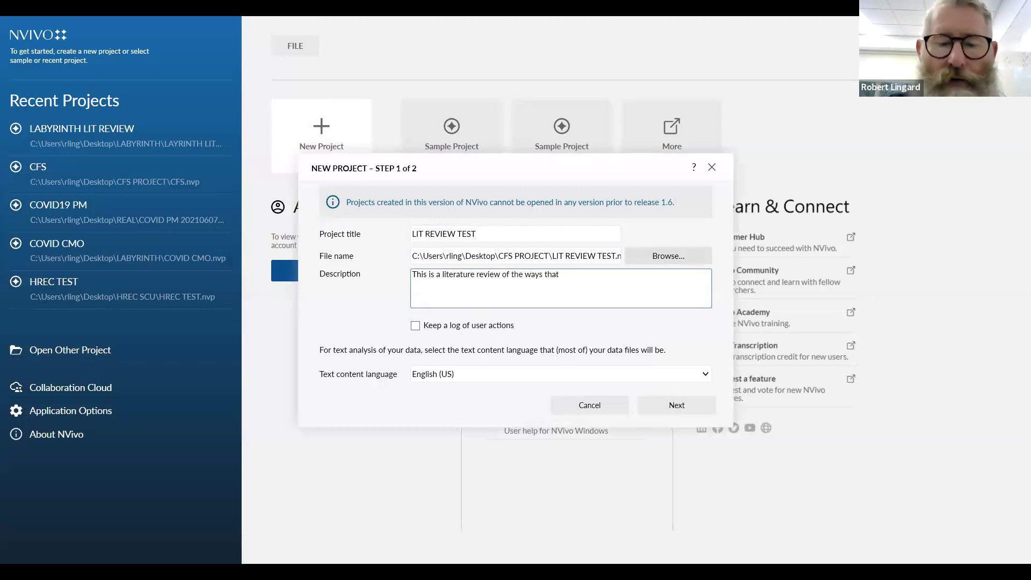
type(" labyrinths")
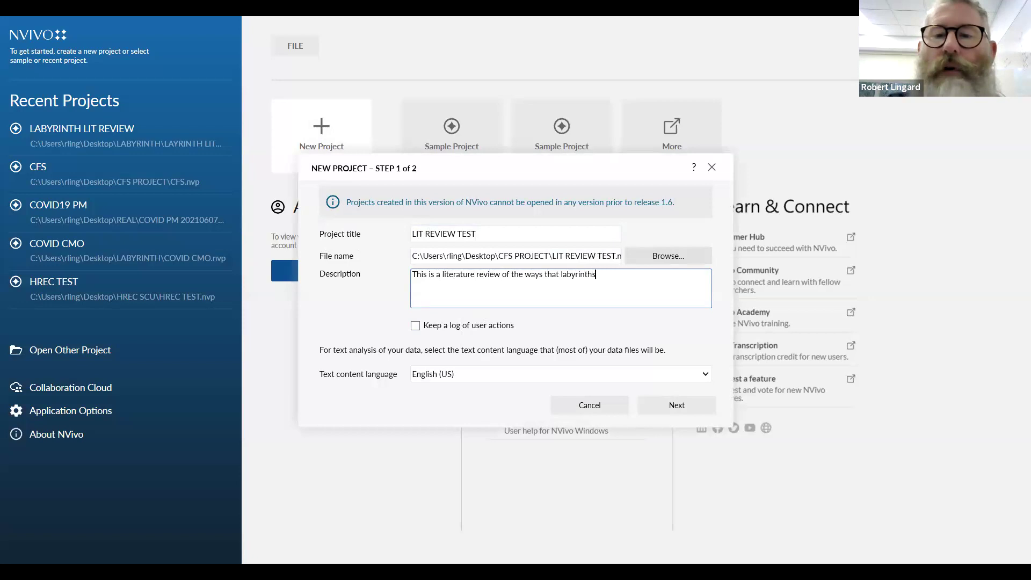
type(" have been used amongst children")
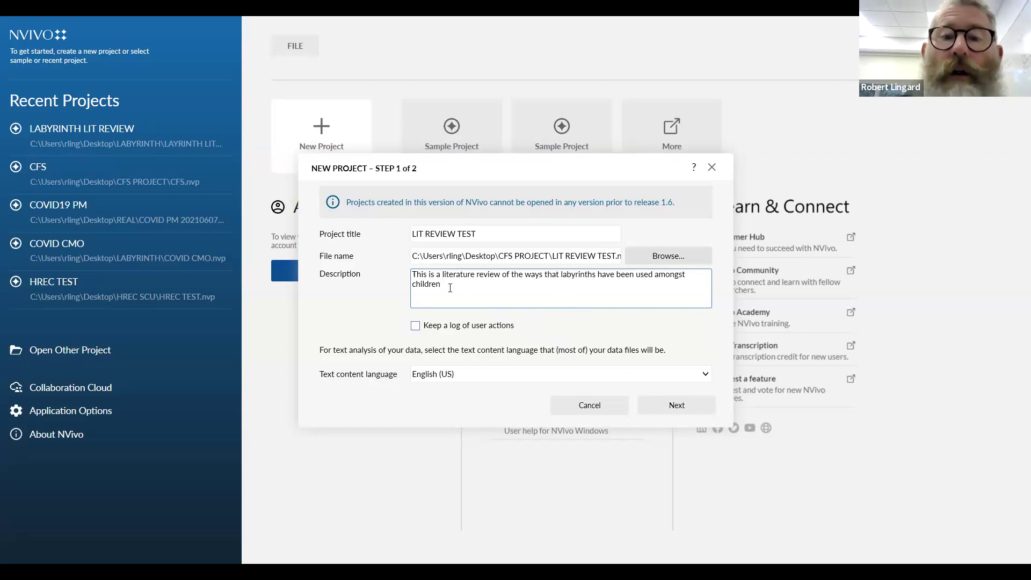
left_click(694, 409)
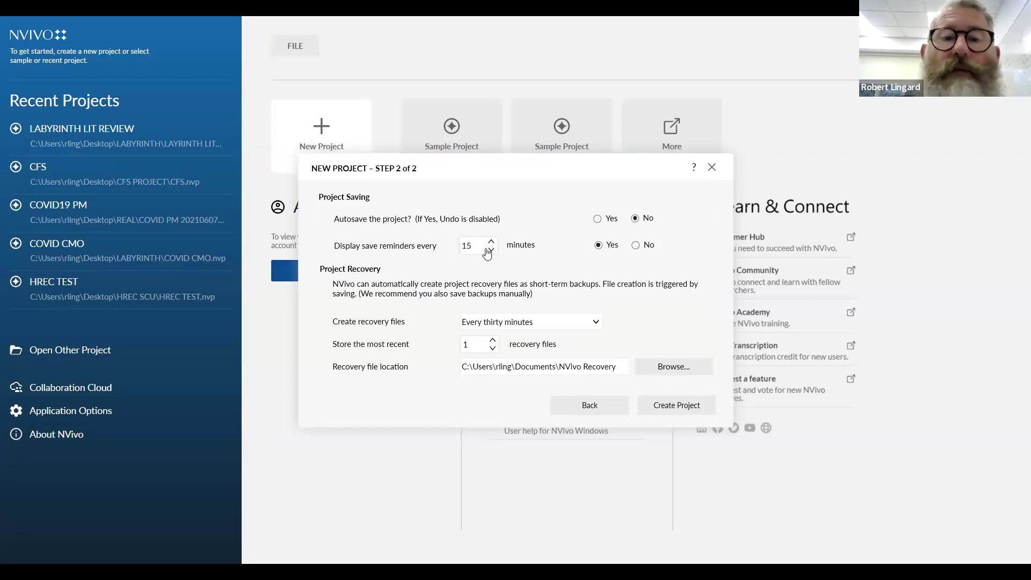
left_click(685, 411)
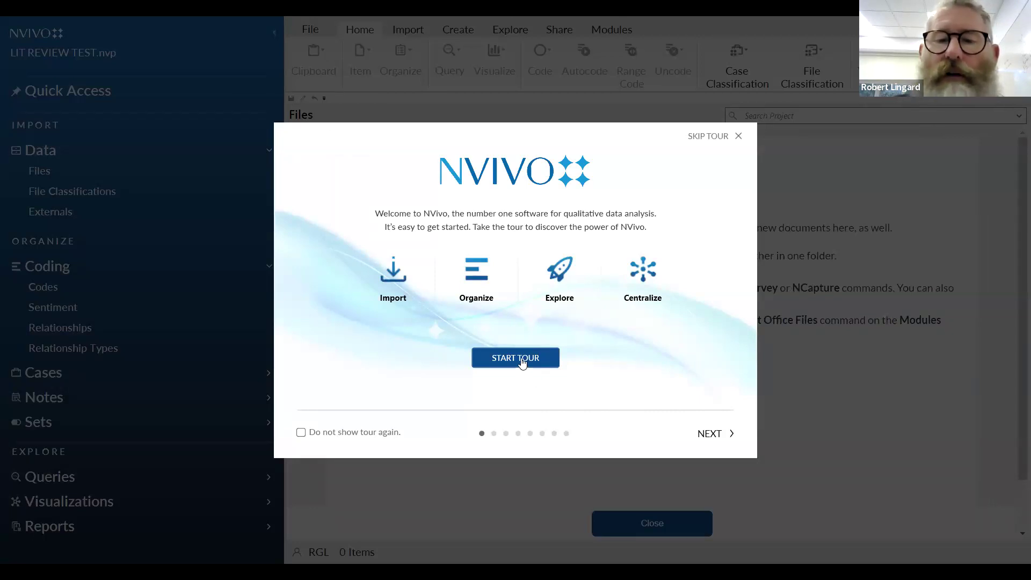
Page through the first slides of the welcome tour, then close it to reach the project workspace.
left_click(709, 433)
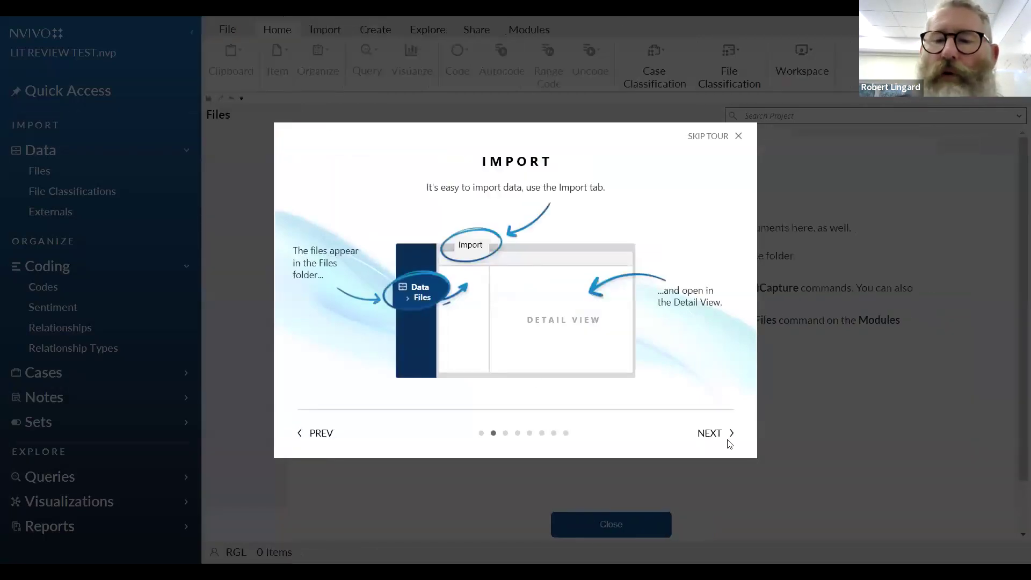
left_click(715, 436)
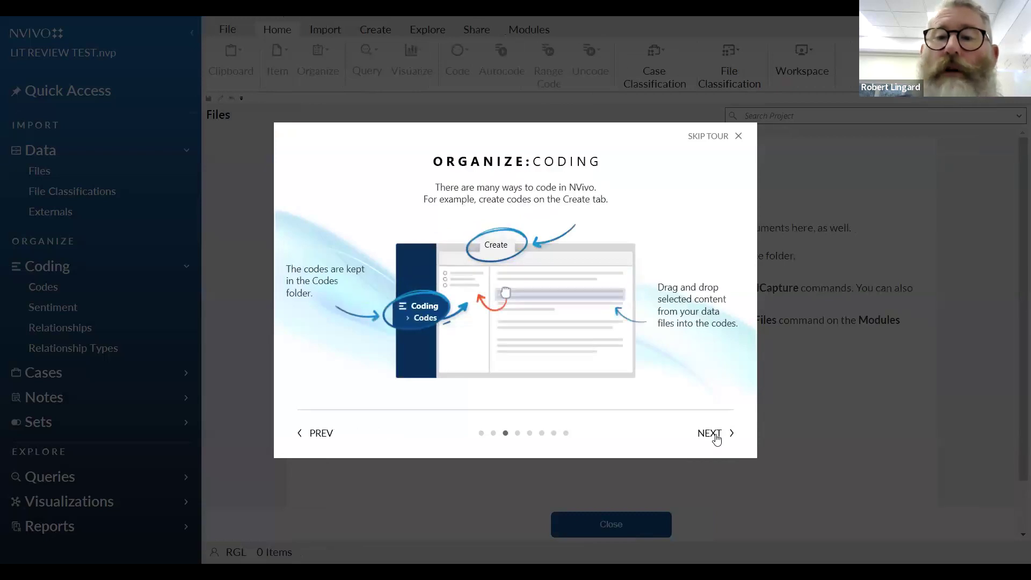
left_click(717, 438)
left_click(739, 138)
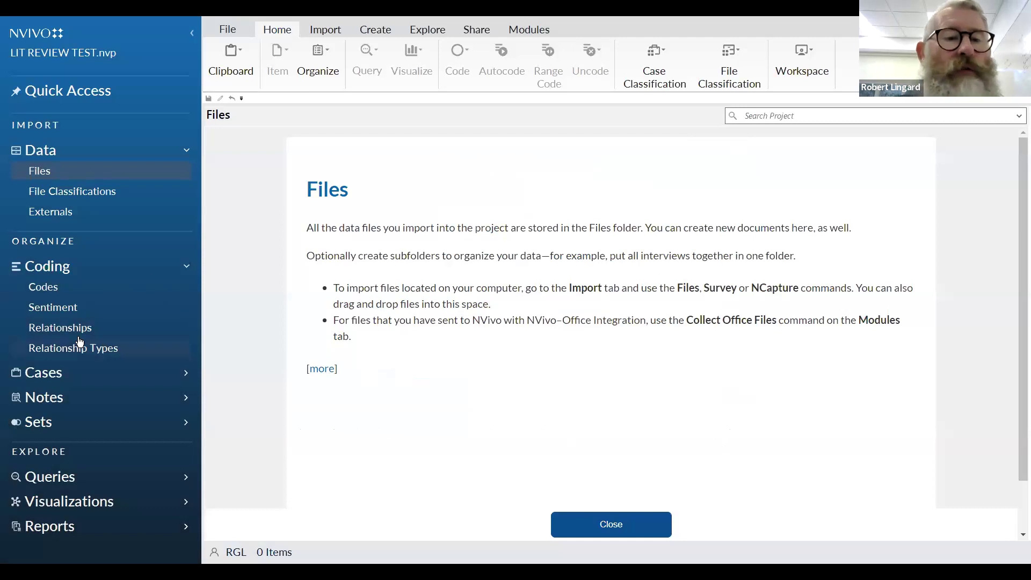
Create a folder named GENERAL under Codes, with a description beginning "For all our cod".
left_click(44, 290)
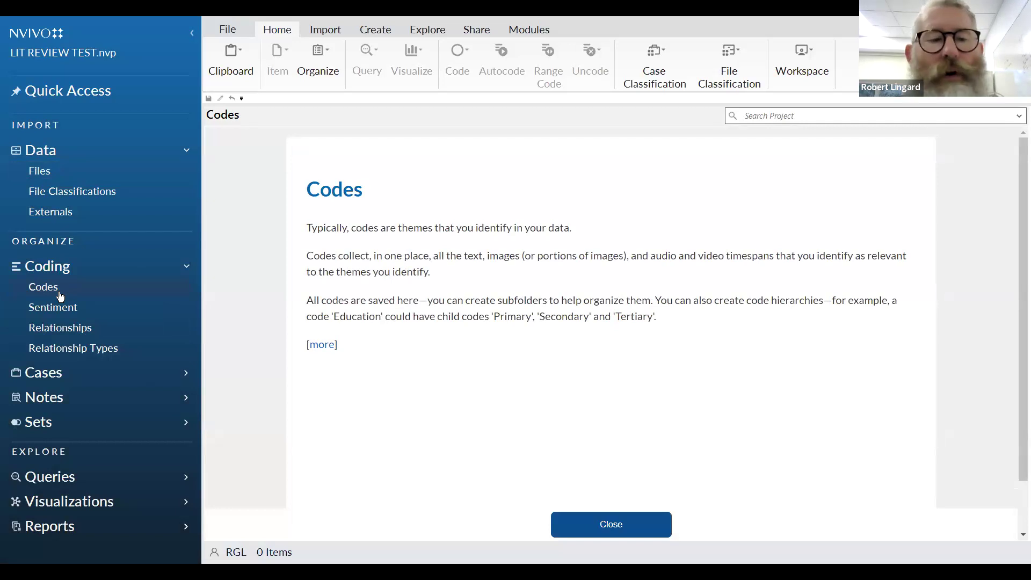
right_click(60, 297)
left_click(83, 304)
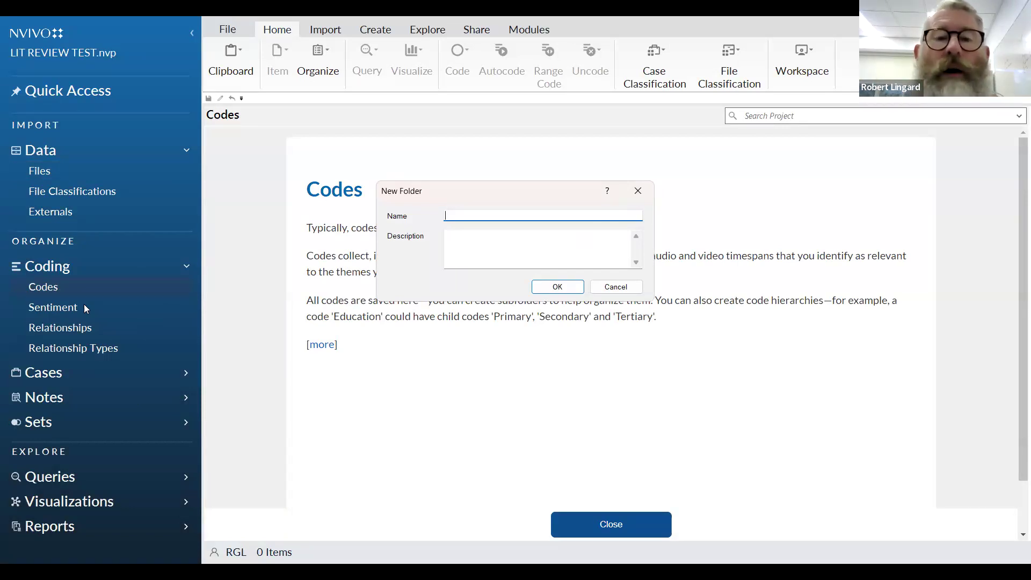
type("GENERAL")
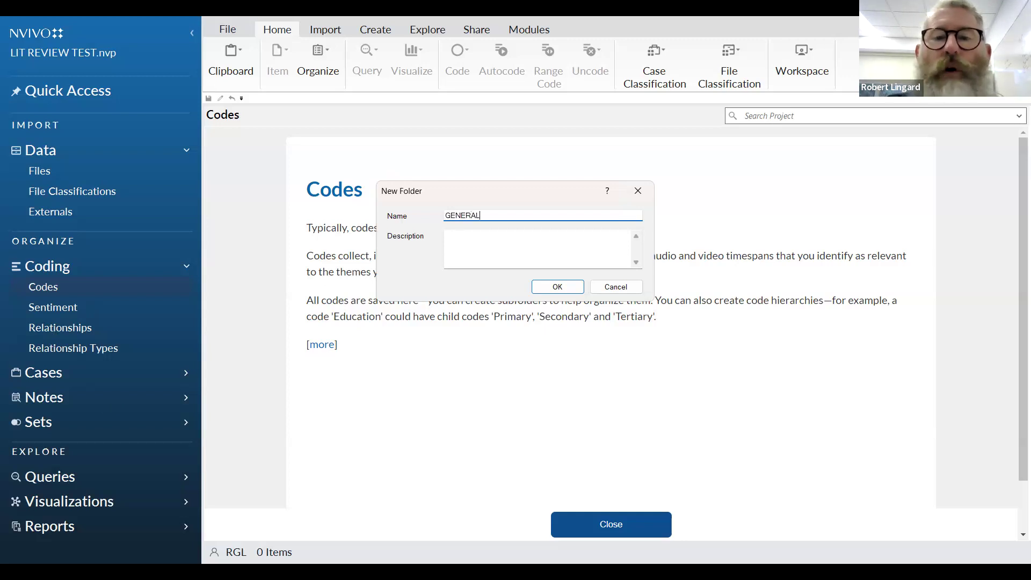
left_click(549, 253)
type("Here")
key("BackSpace")
key("BackSpace")
key("BackSpace")
type("For all our cod")
left_click(568, 293)
left_click(569, 292)
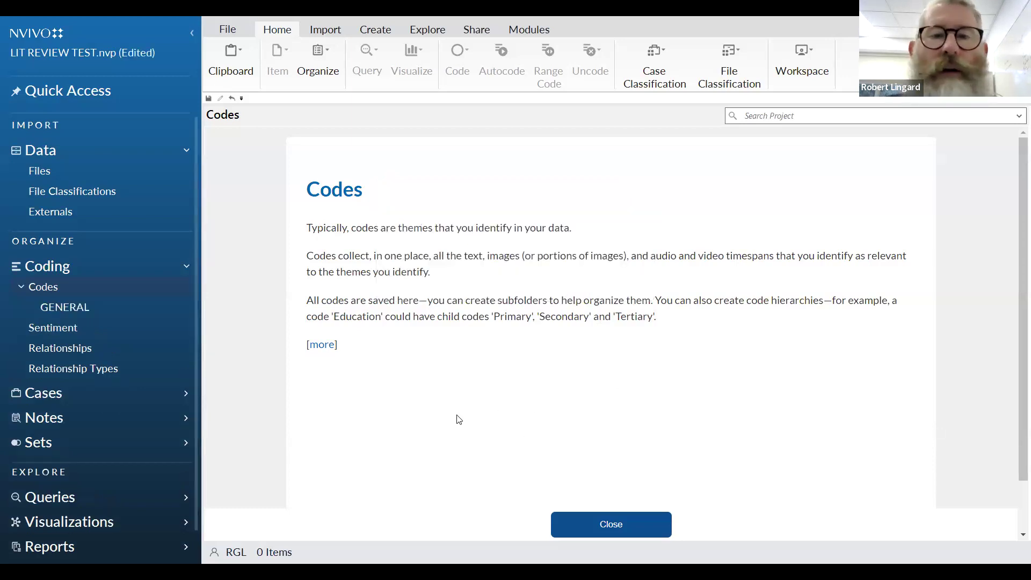
Create a second folder under Codes named MISC, leaving its description empty.
right_click(47, 289)
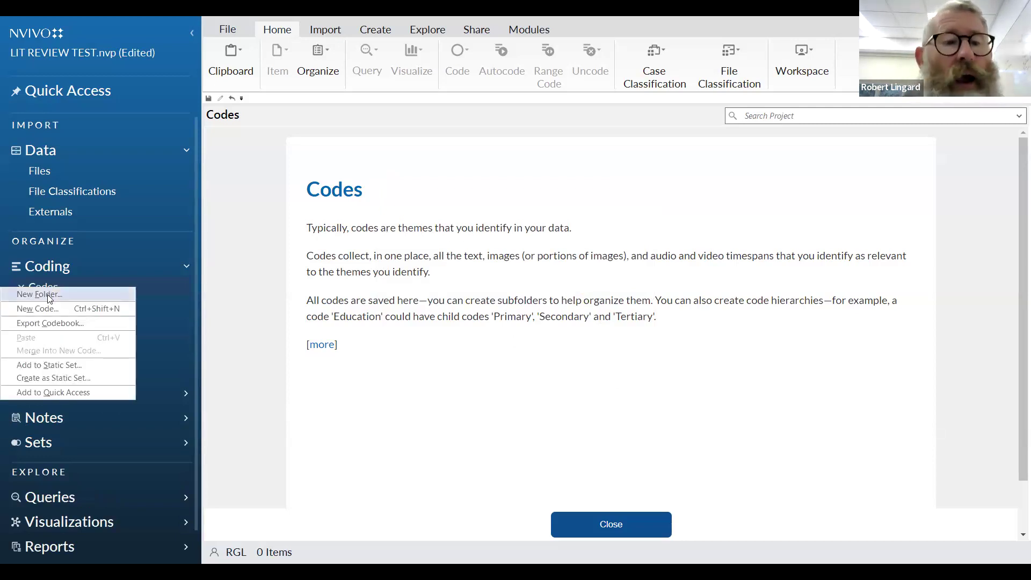
left_click(177, 327)
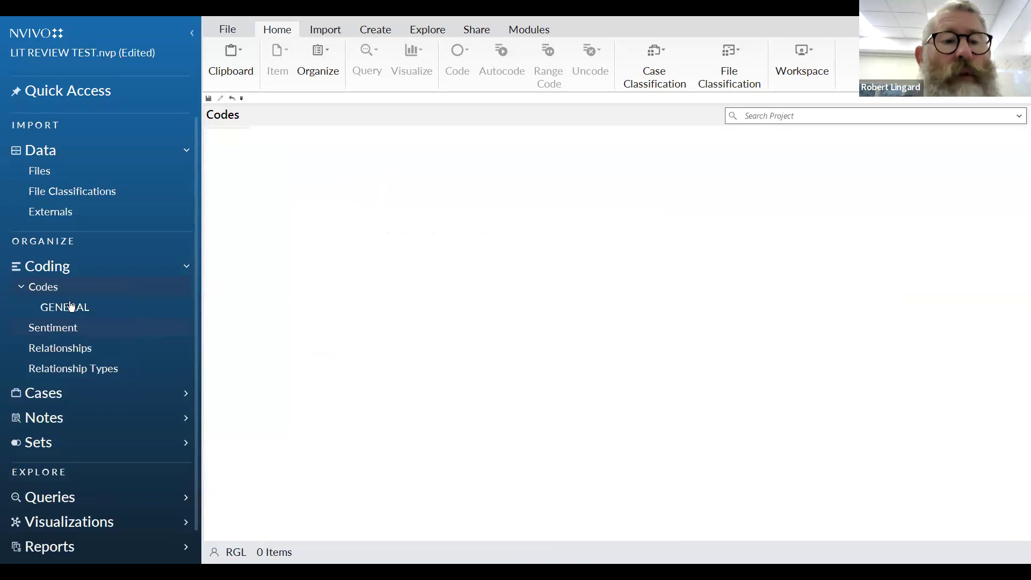
right_click(43, 291)
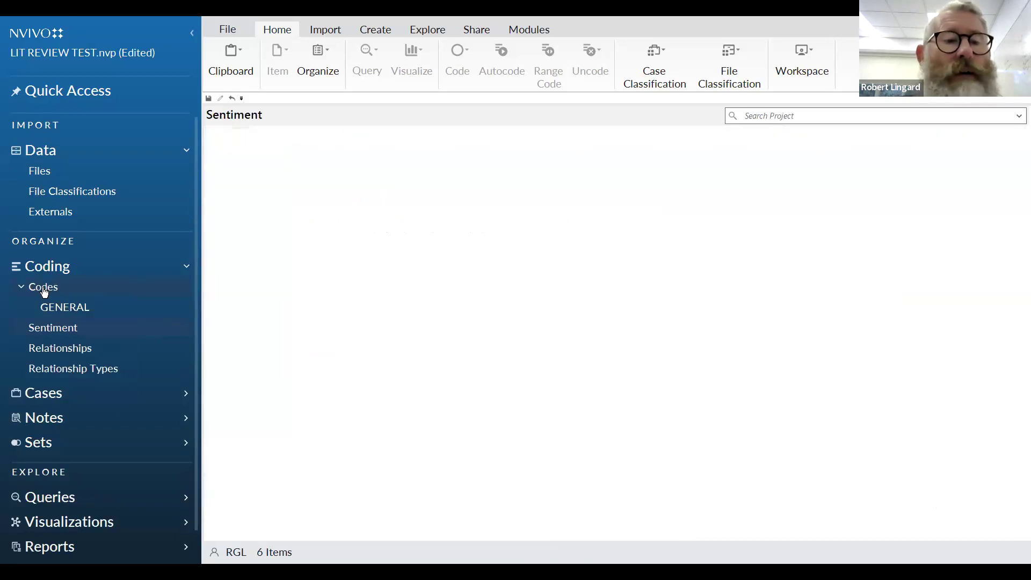
left_click(42, 294)
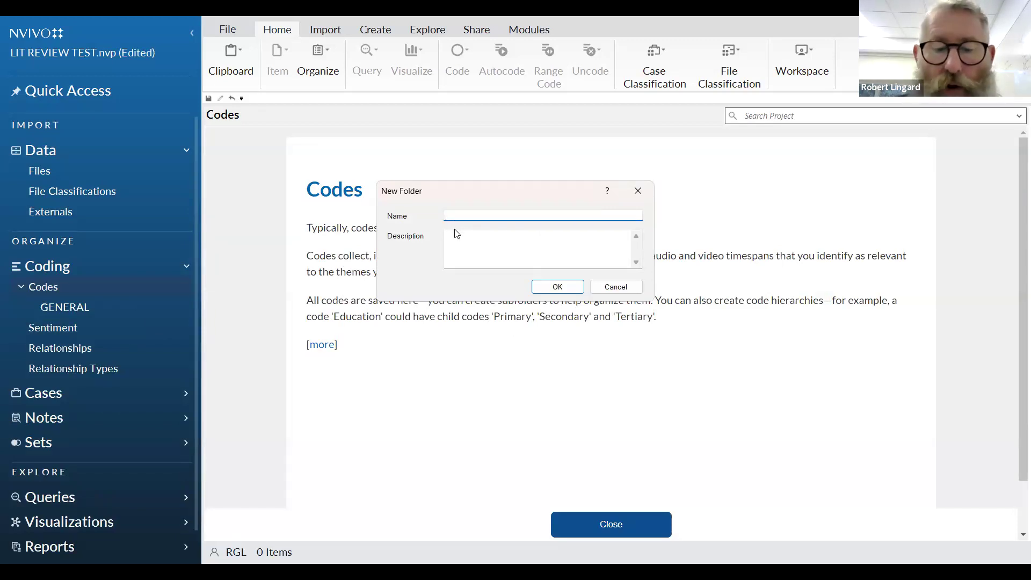
type("MISC")
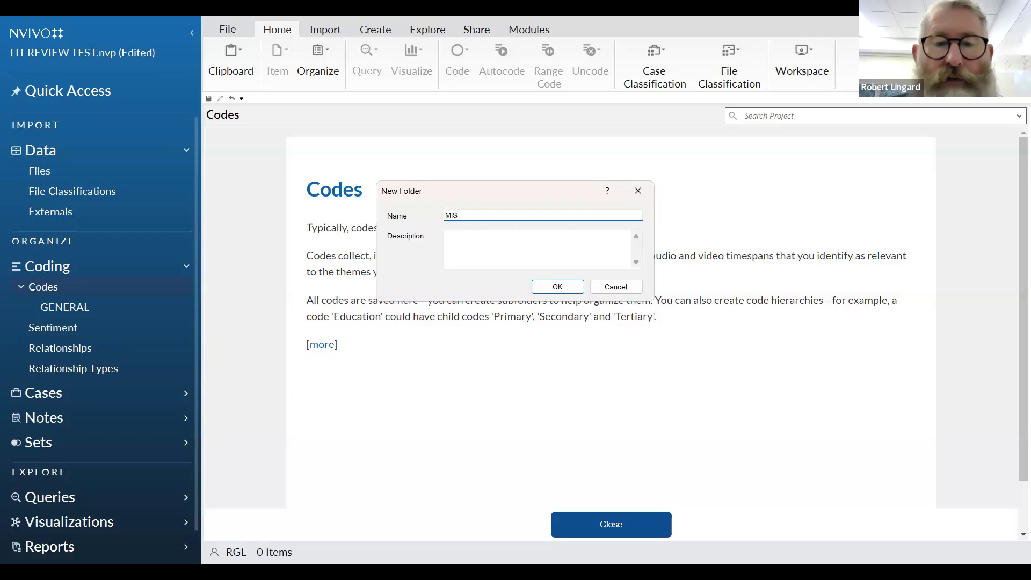
left_click(557, 286)
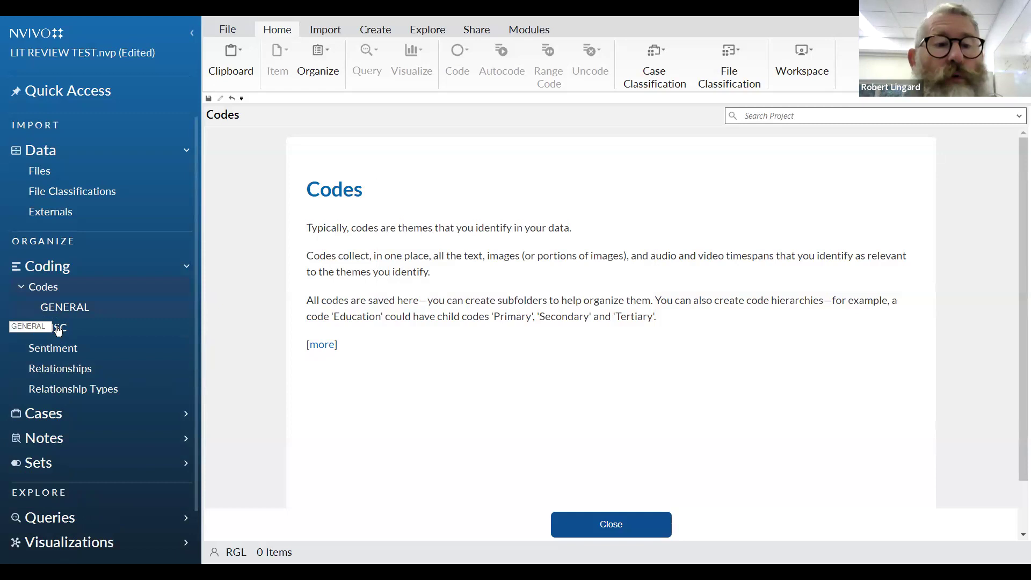
Add a folder named PHASE 1 under Codes, without a description.
right_click(51, 292)
left_click(41, 296)
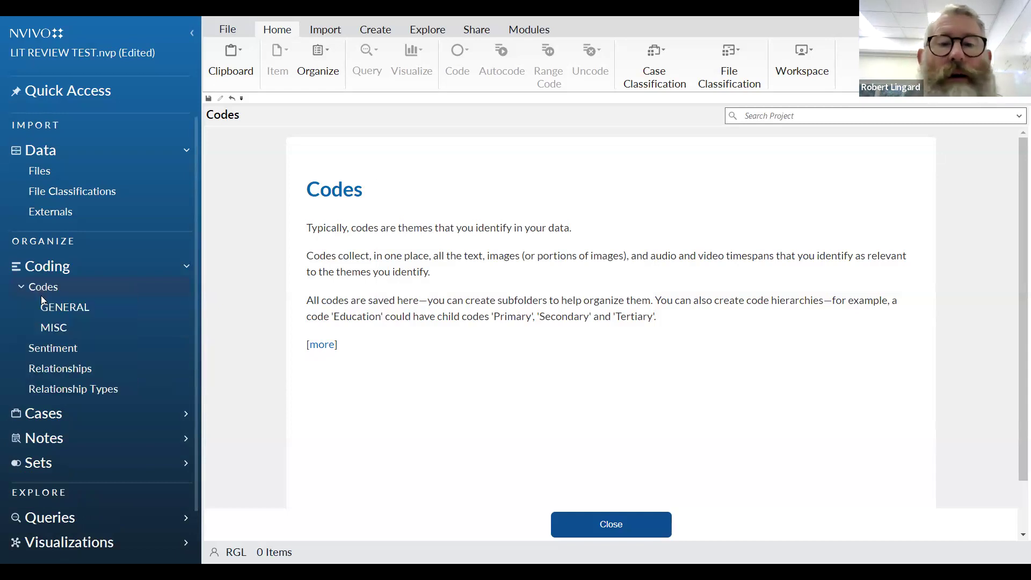
type("PHASE")
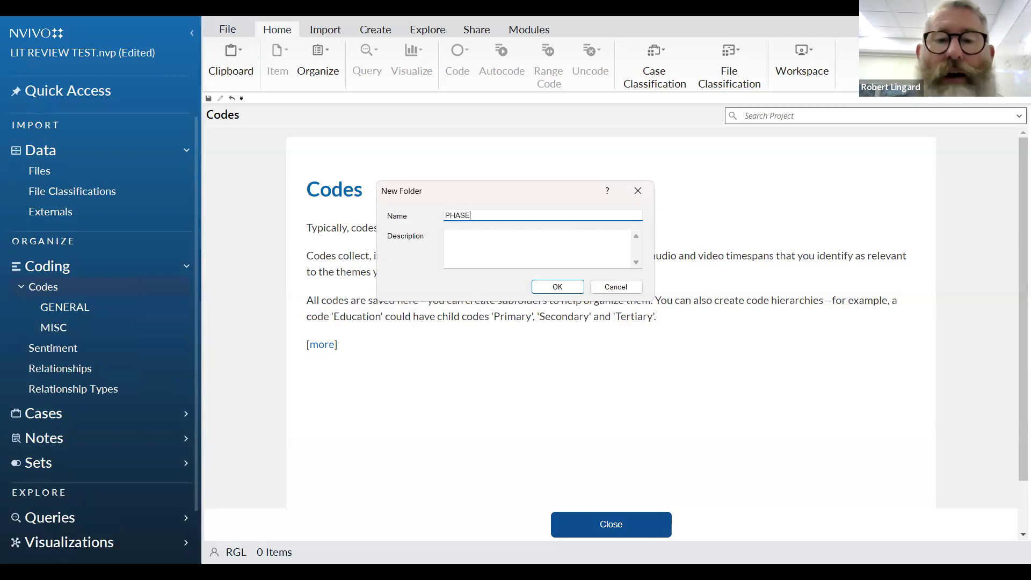
type(" 1")
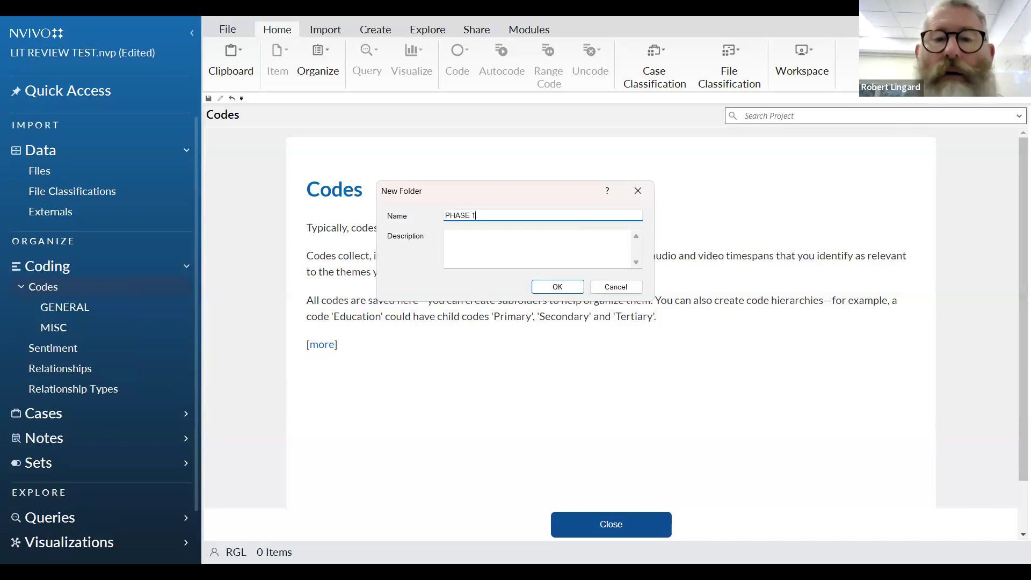
left_click(577, 289)
Add a folder named PHASE 2 under Codes, without a description.
right_click(54, 290)
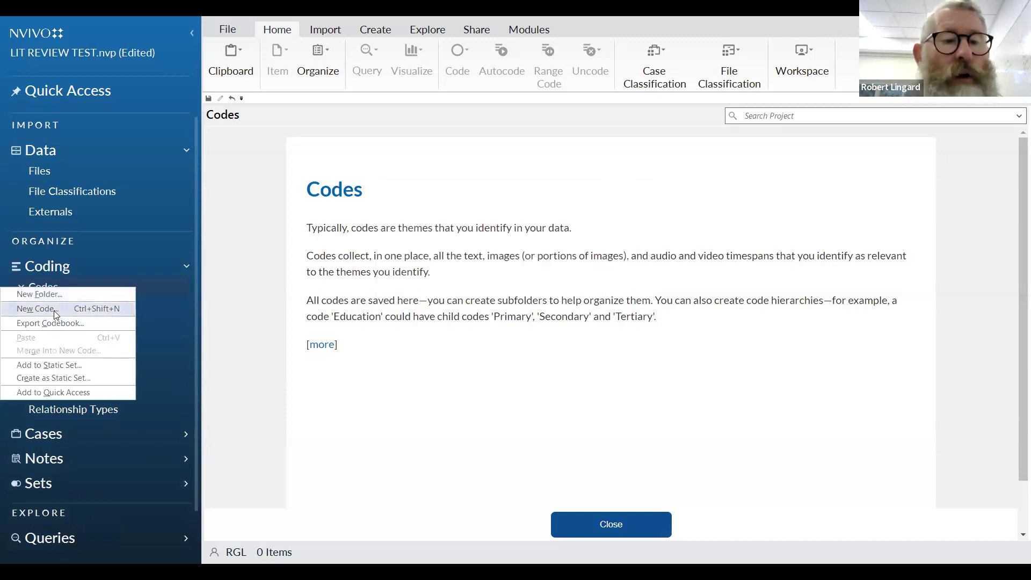
left_click(56, 294)
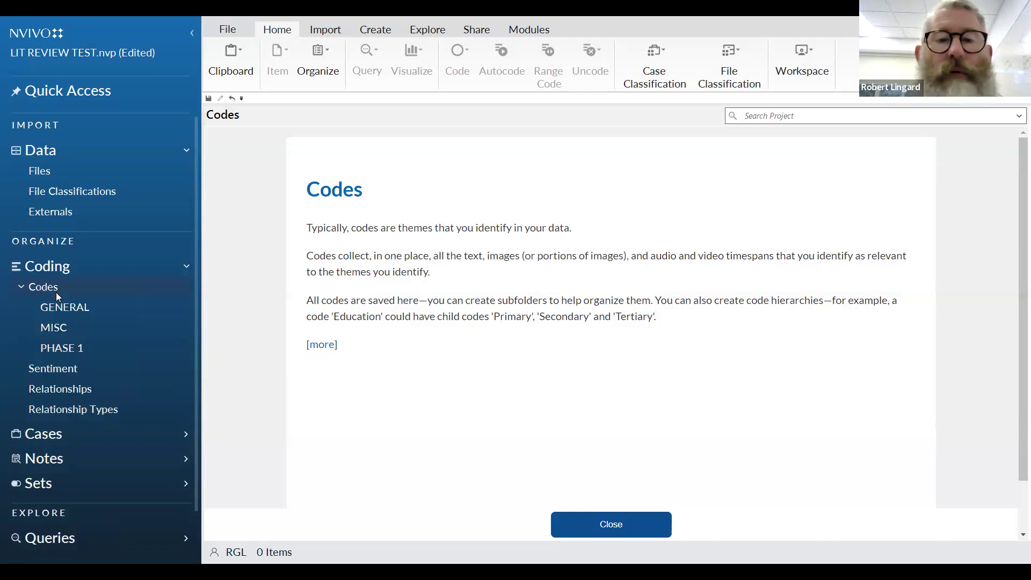
type("PHAS")
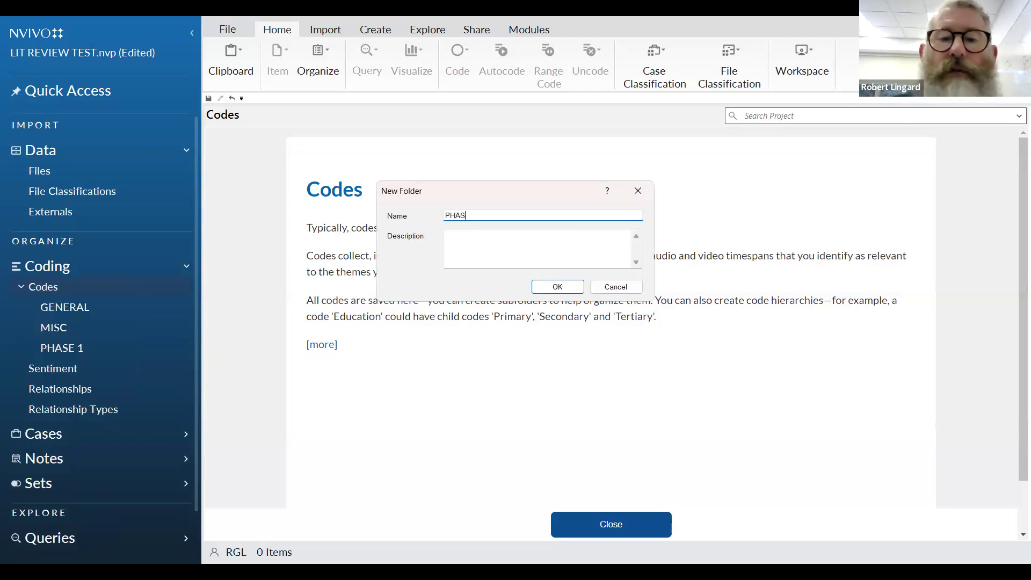
type("E 2")
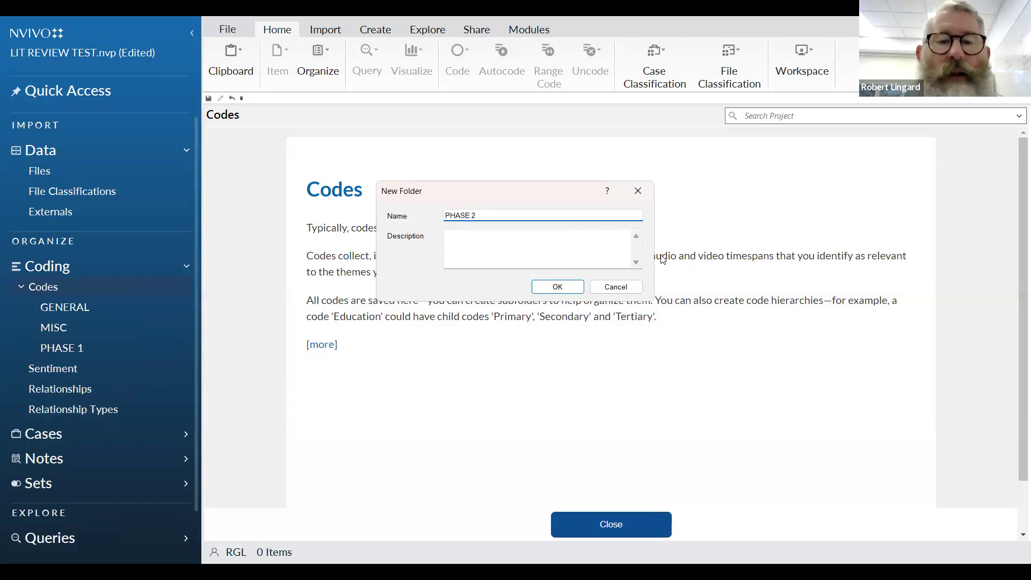
left_click(558, 288)
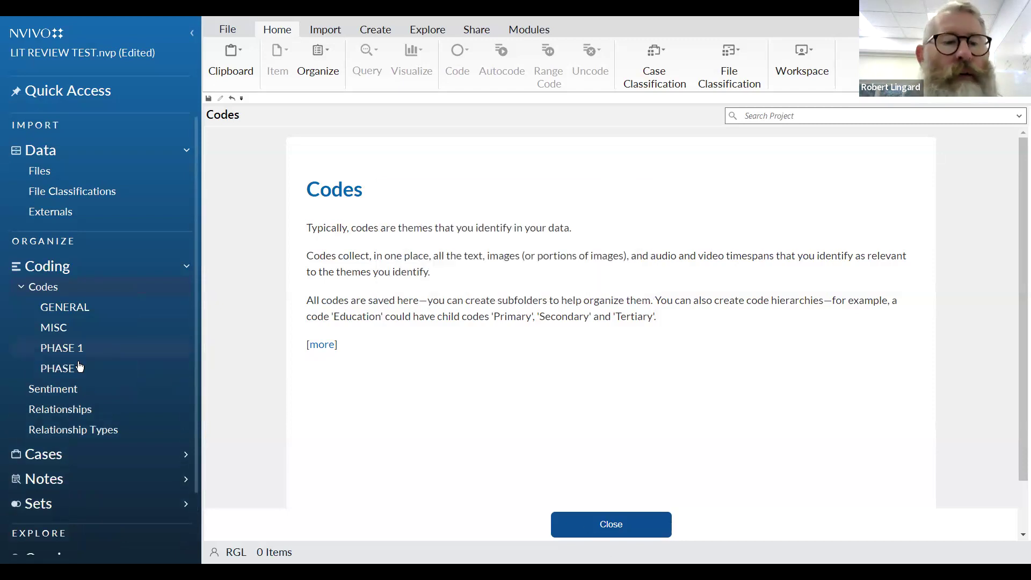
Create a code named GO FIND in the GENERAL folder with the description "Hunt out these refereneces for later...".
left_click(81, 313)
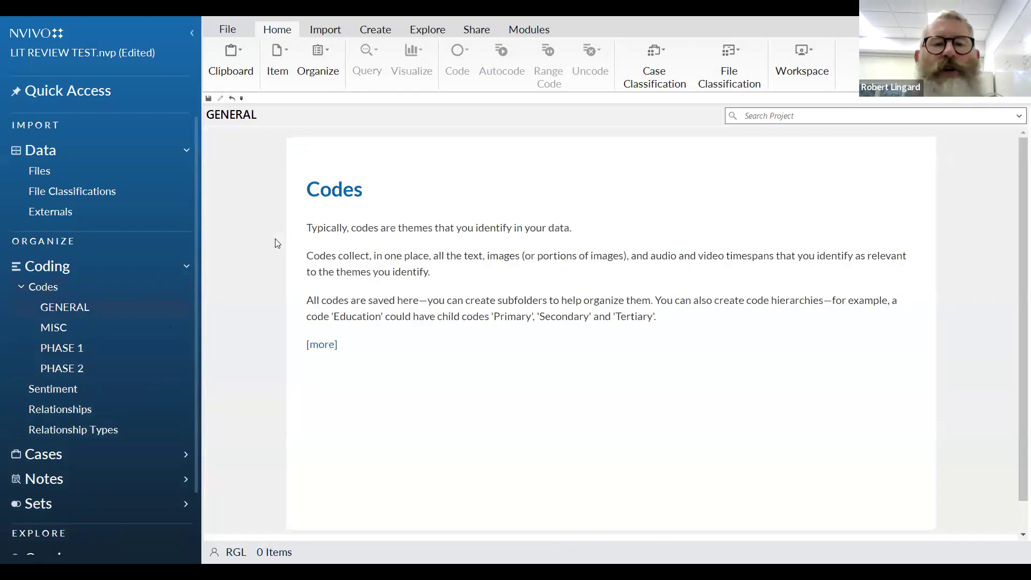
left_click(605, 529)
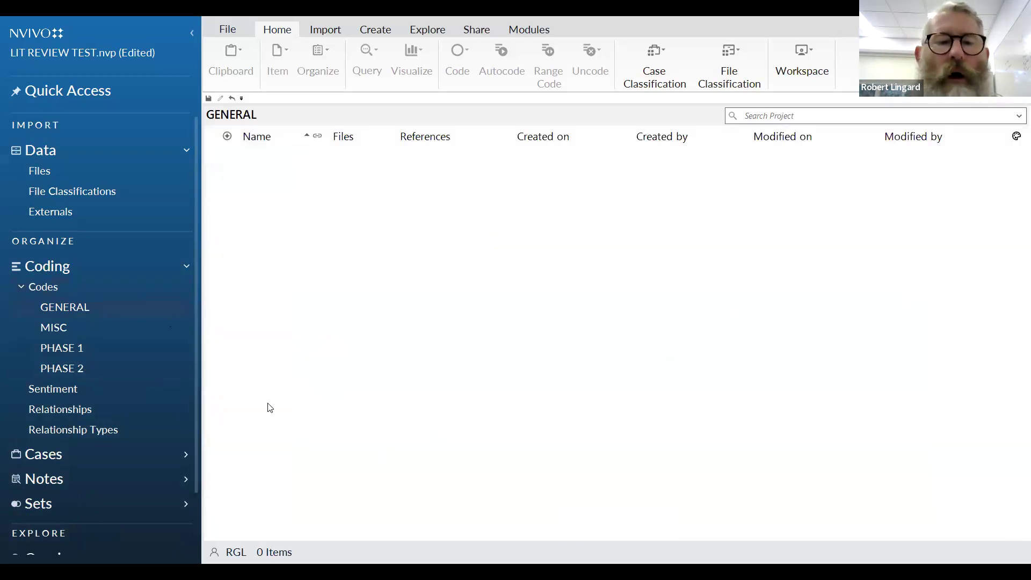
right_click(321, 342)
left_click(238, 348)
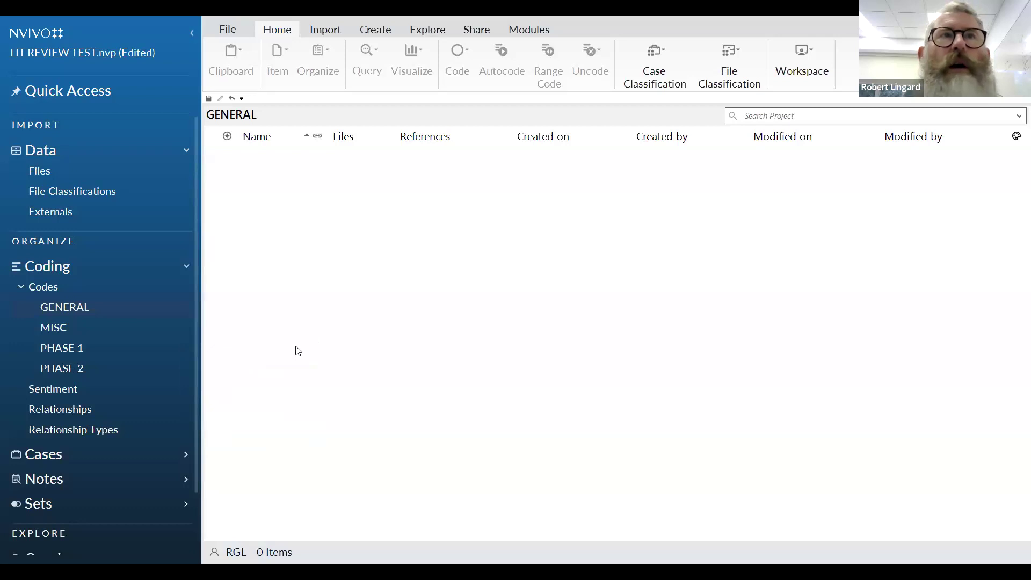
type("GO FIND")
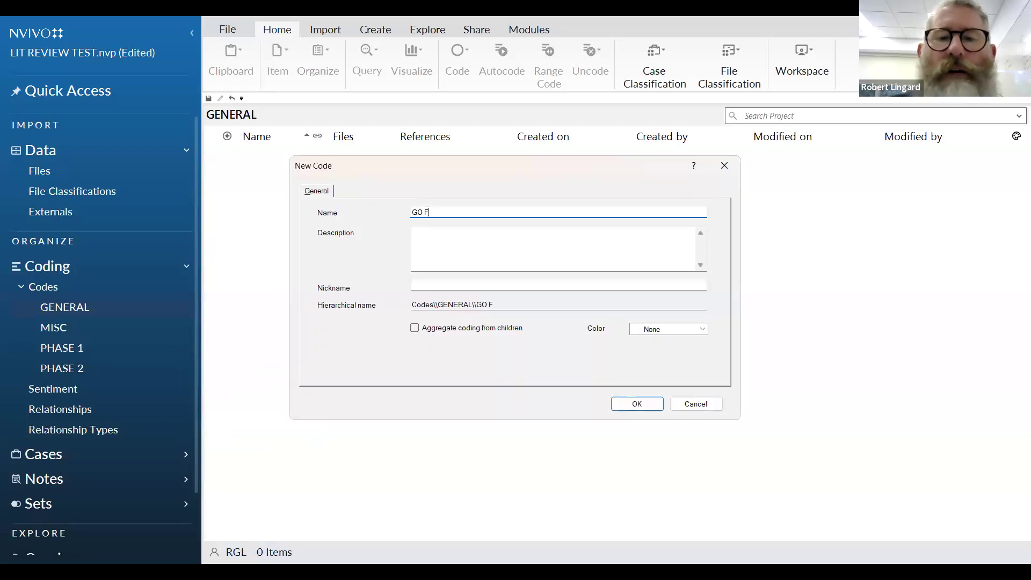
left_click(507, 257)
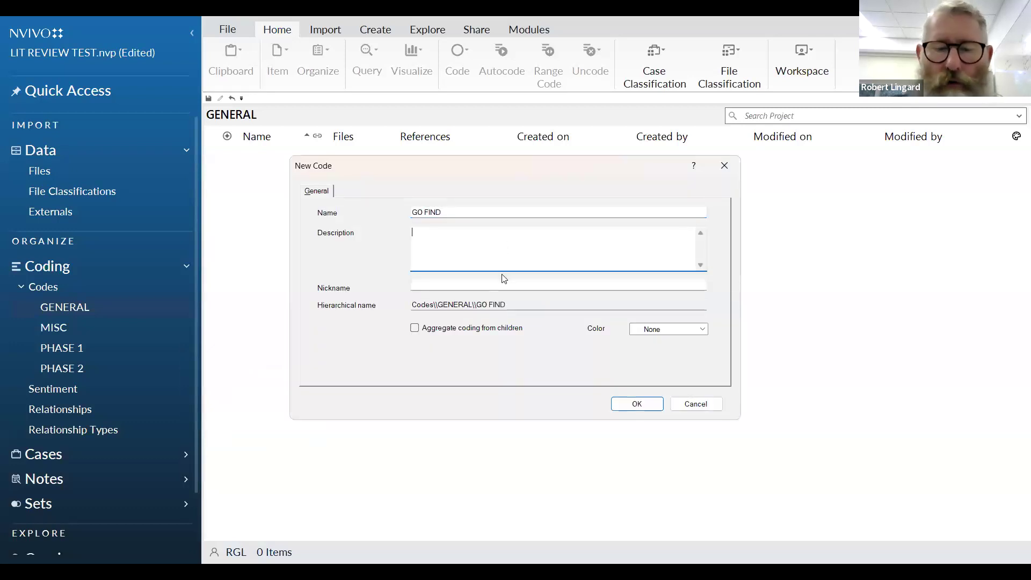
type("Hunt out")
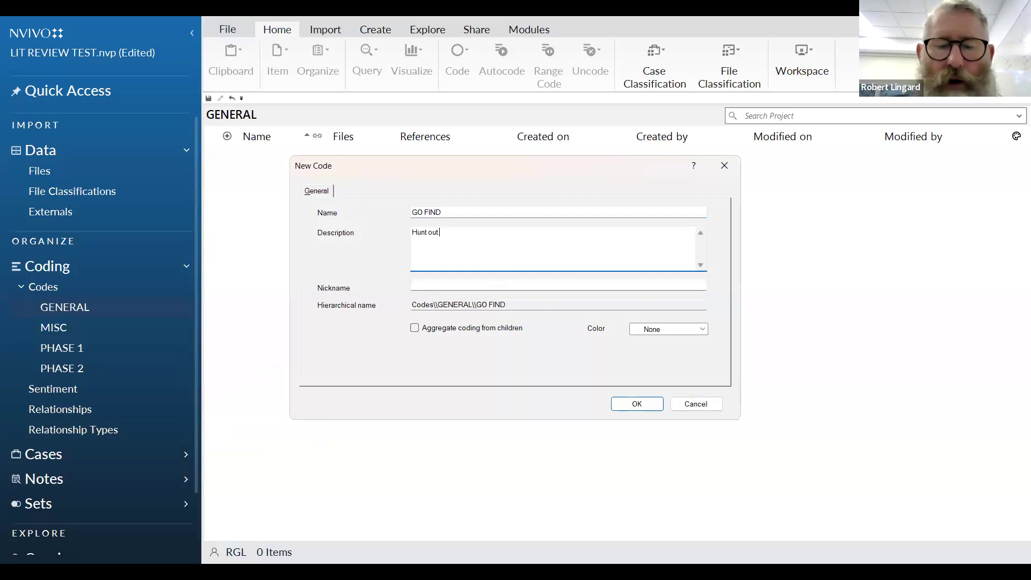
type(" these refereneces for later")
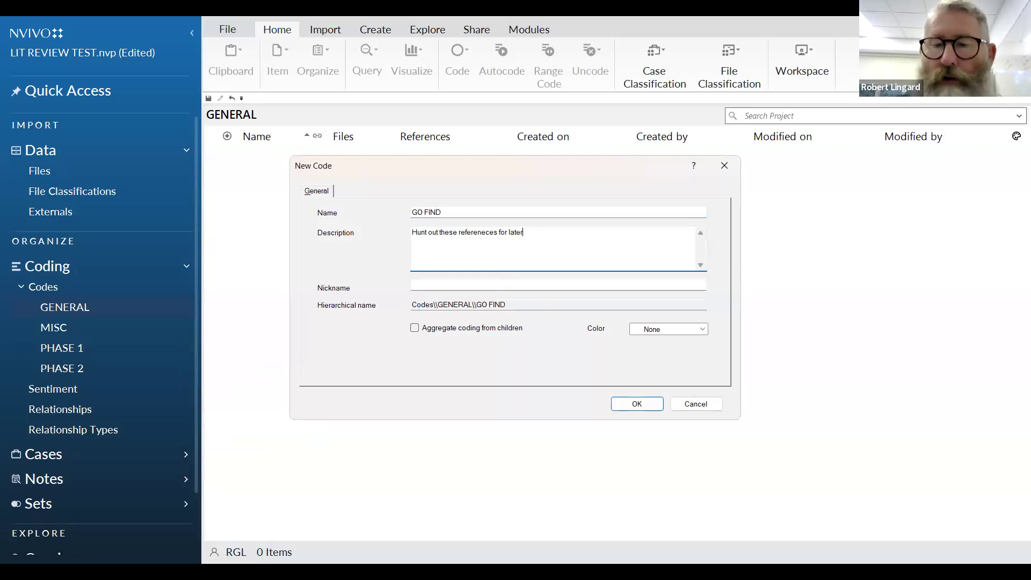
type("...")
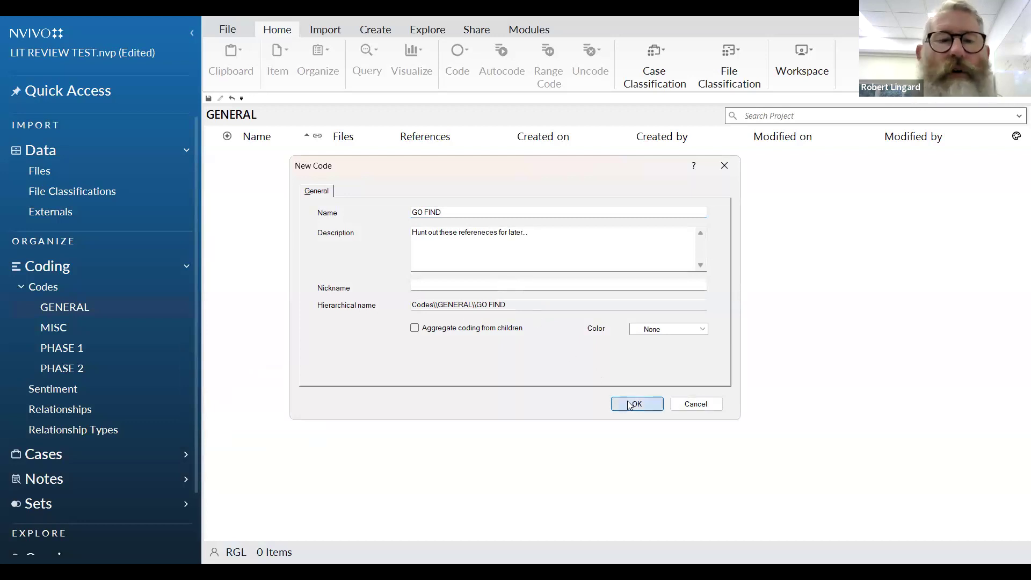
left_click(637, 403)
Add a code named QUOTATIONS to the GENERAL folder with the description "This is really good stuff".
right_click(248, 221)
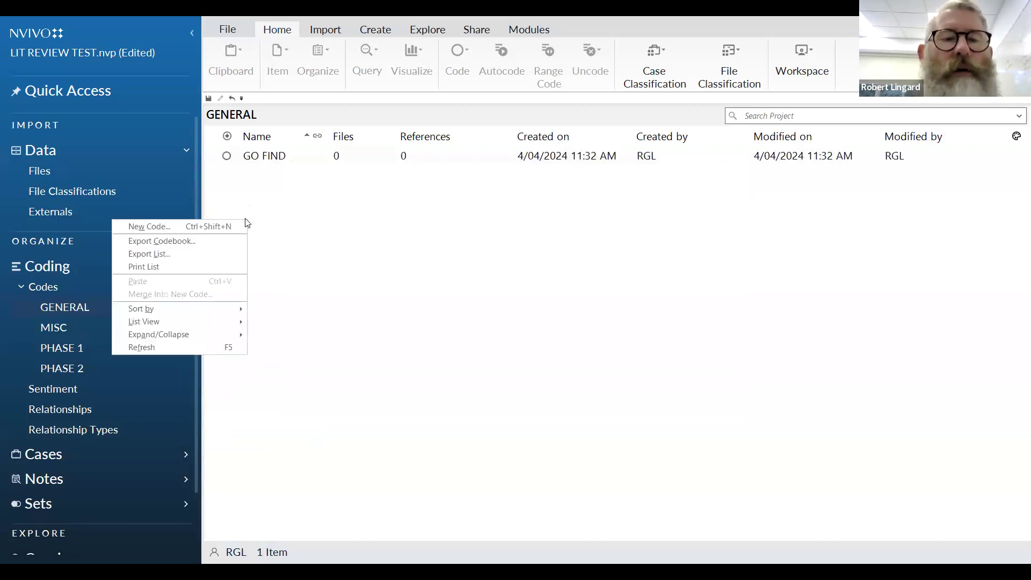
left_click(185, 226)
type("QUOT")
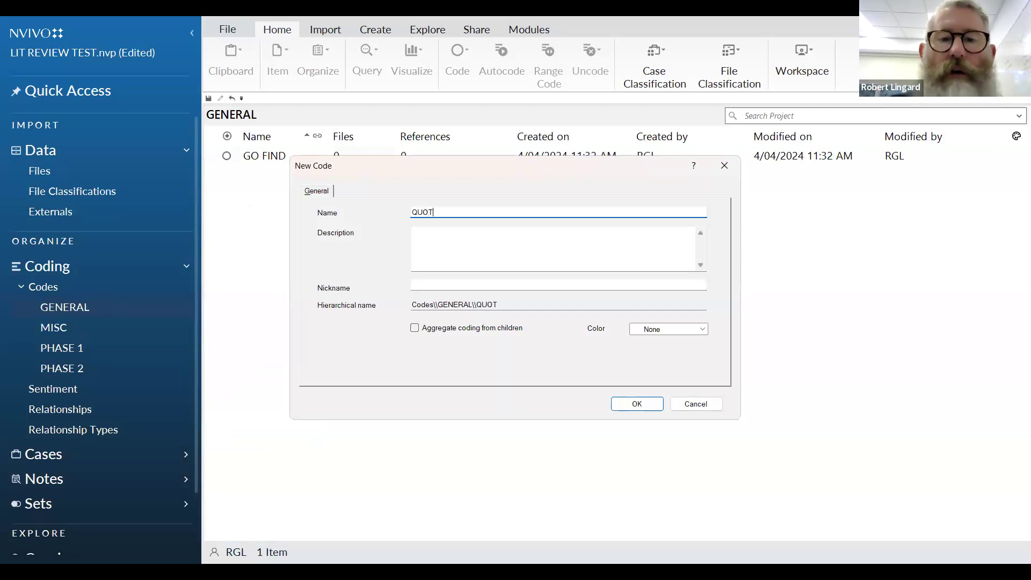
type("ATIONS")
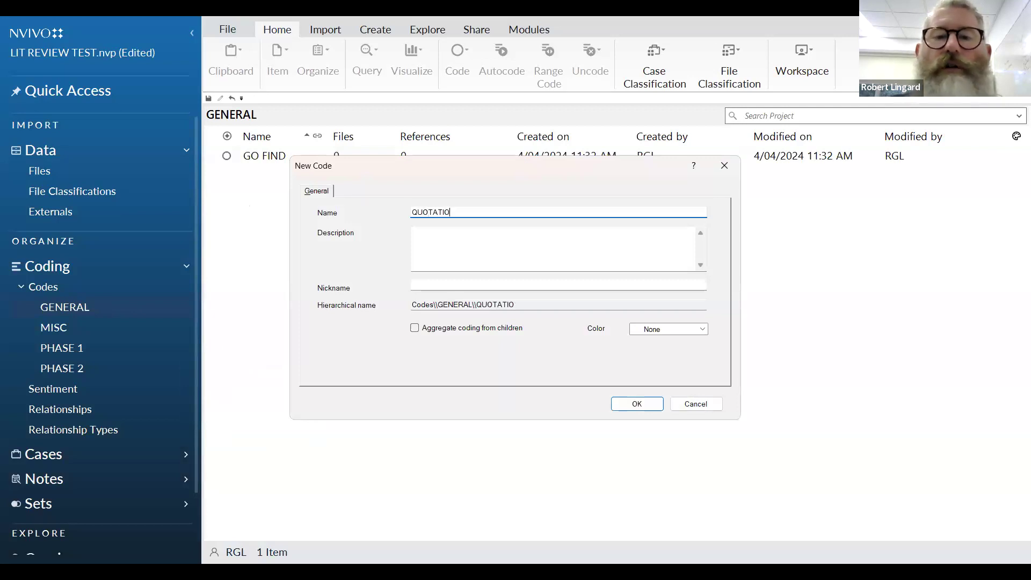
left_click(518, 265)
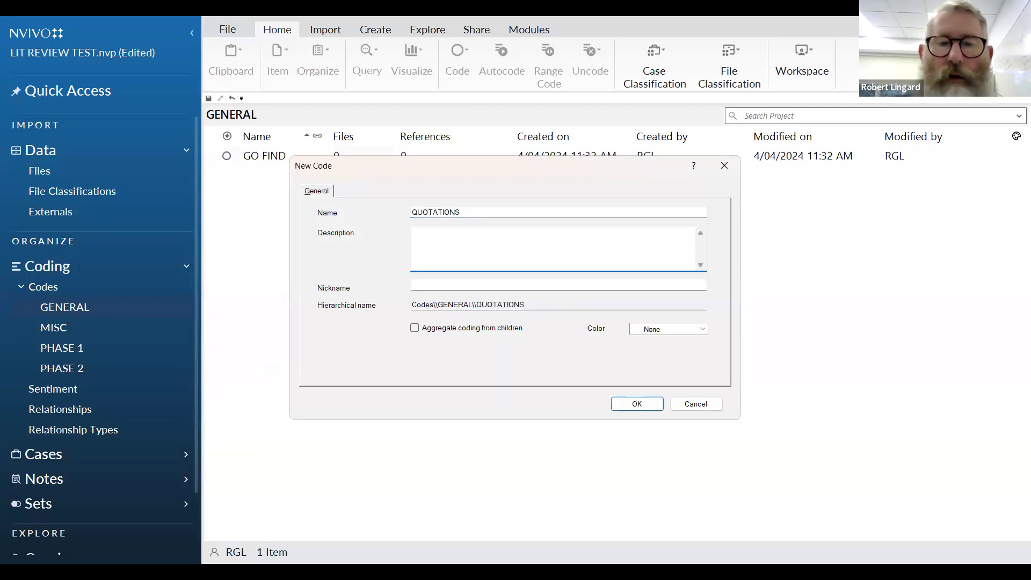
type("This is real")
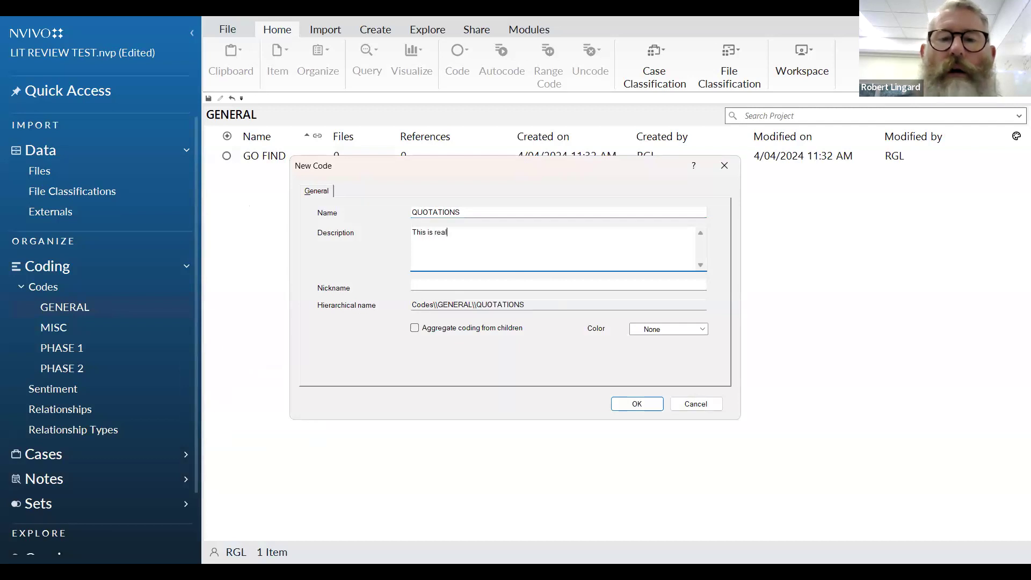
type("ly good stuf")
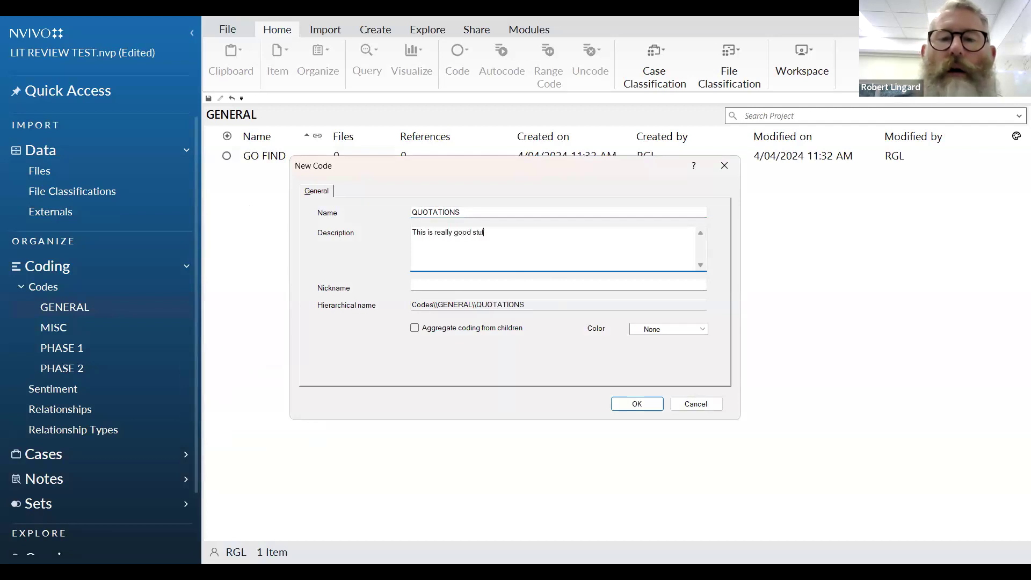
type("f")
left_click(648, 404)
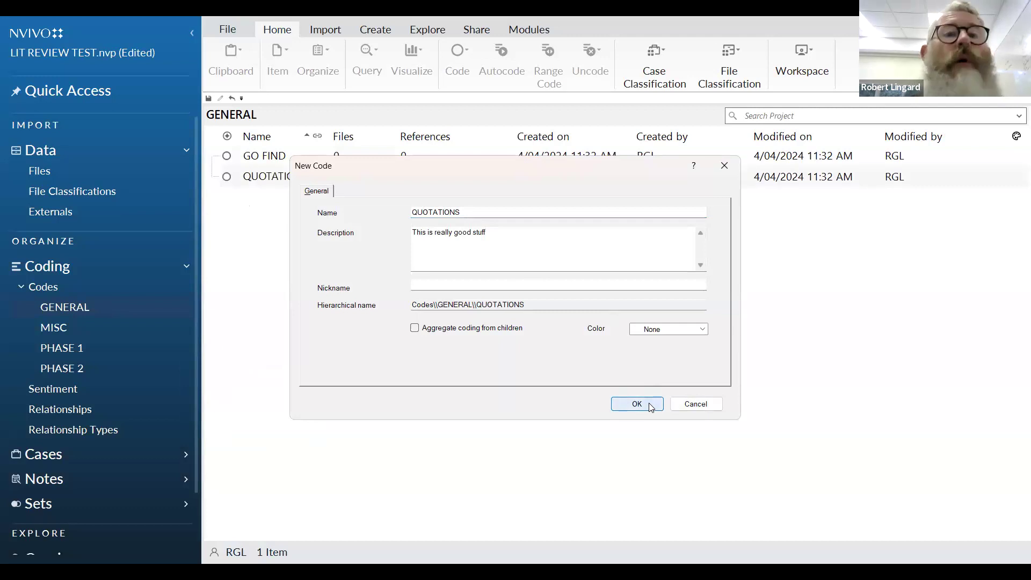
Add a code named DEFINITIONS to the GENERAL folder with the description "Store different definitions here".
right_click(246, 260)
left_click(467, 306)
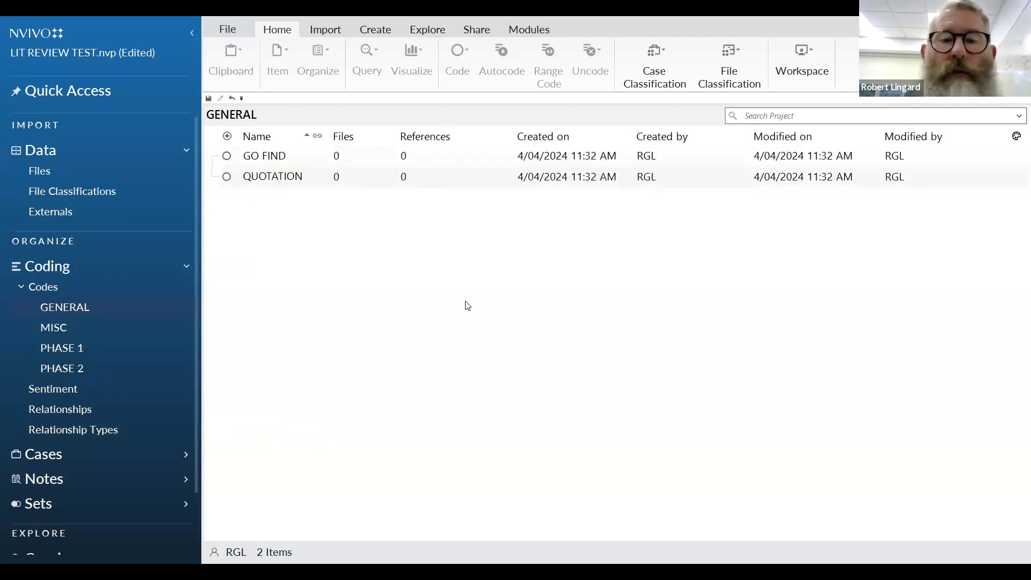
key("ctrl+shift+n")
type("DEFINITIONS")
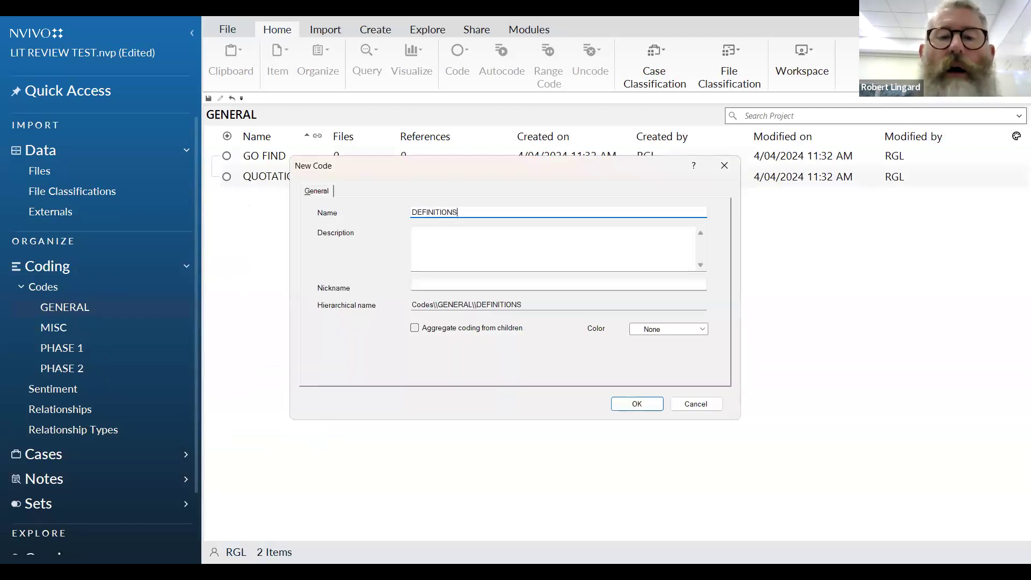
left_click(472, 263)
type("Store different definitions here")
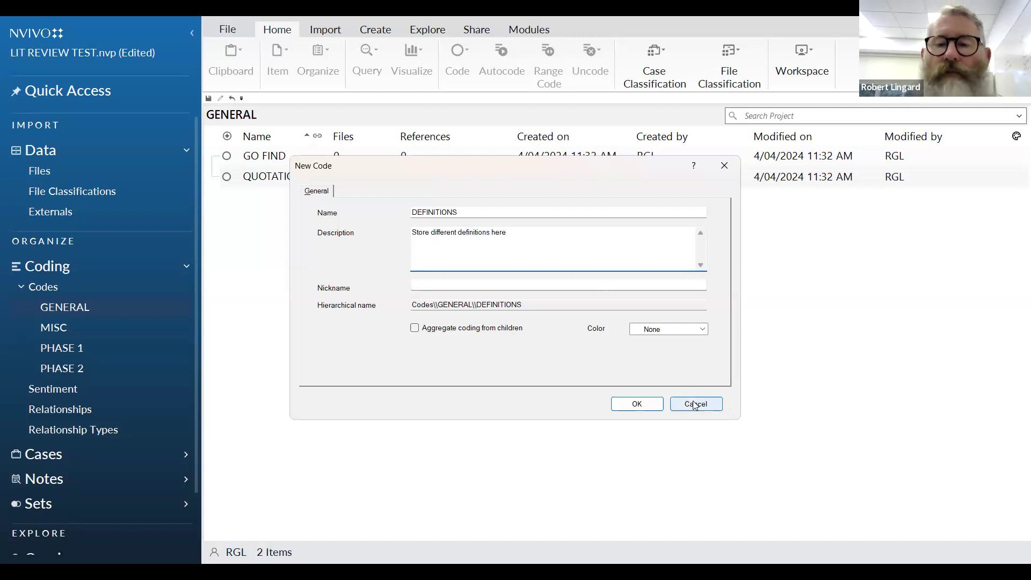
left_click(635, 405)
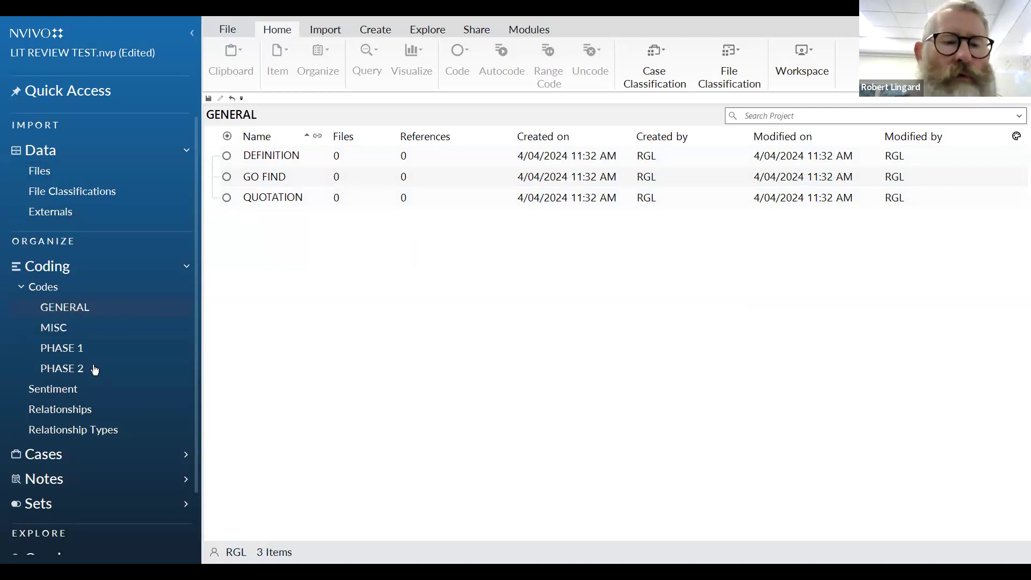
Open the PHASE 1 code folder and close its introductory Codes page to show the code list.
left_click(80, 356)
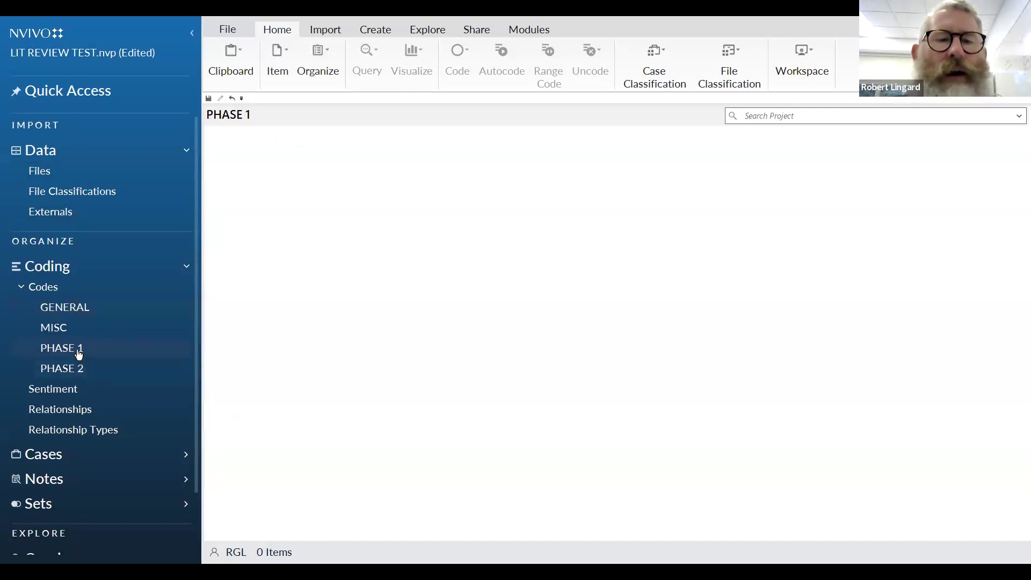
right_click(79, 355)
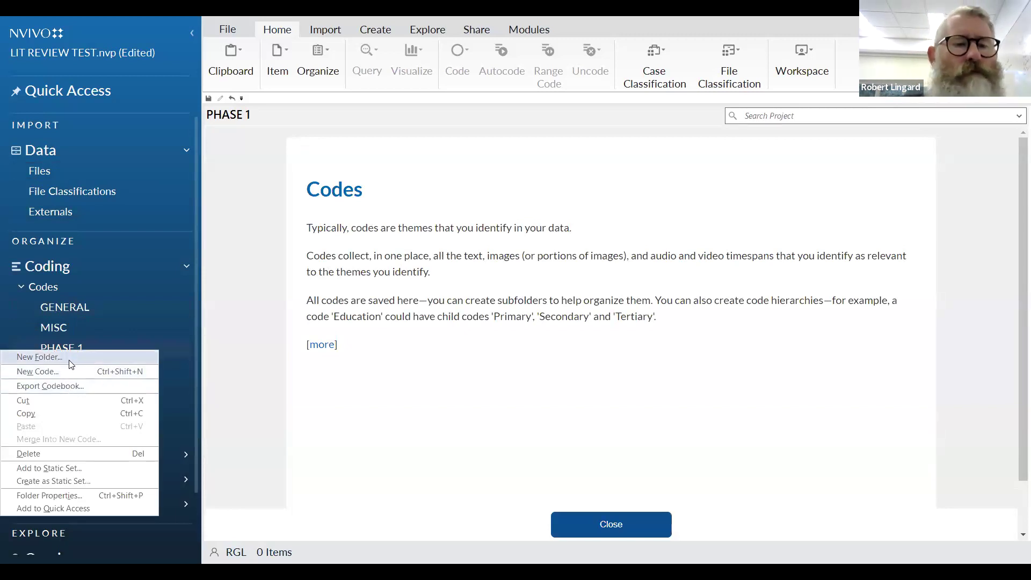
left_click(234, 338)
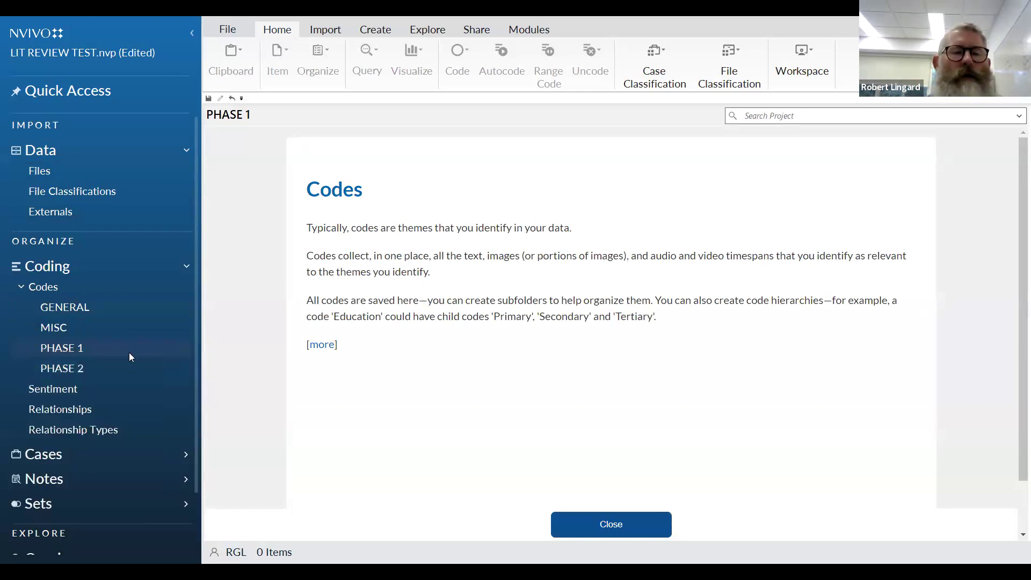
right_click(69, 356)
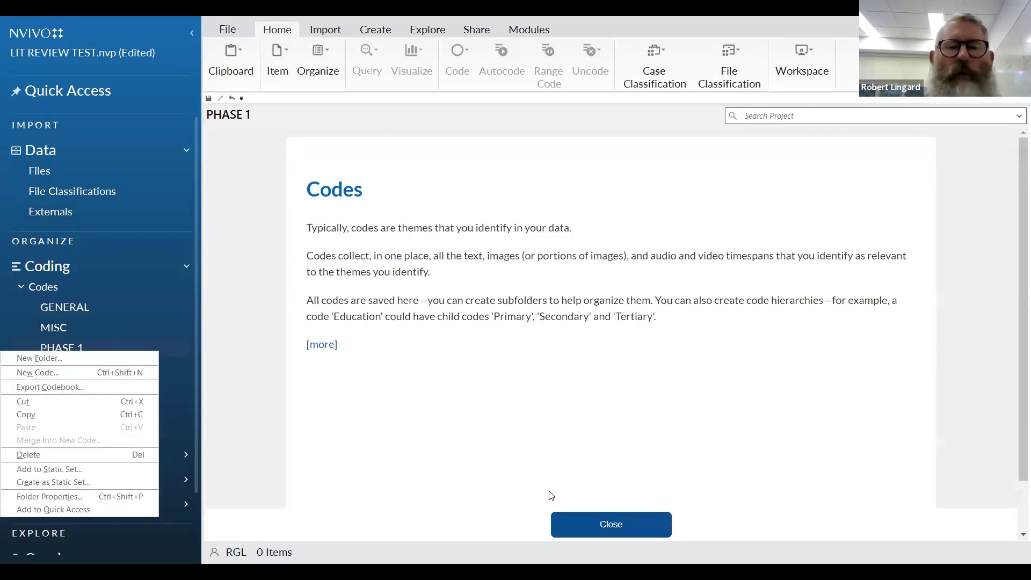
left_click(607, 527)
left_click(51, 352)
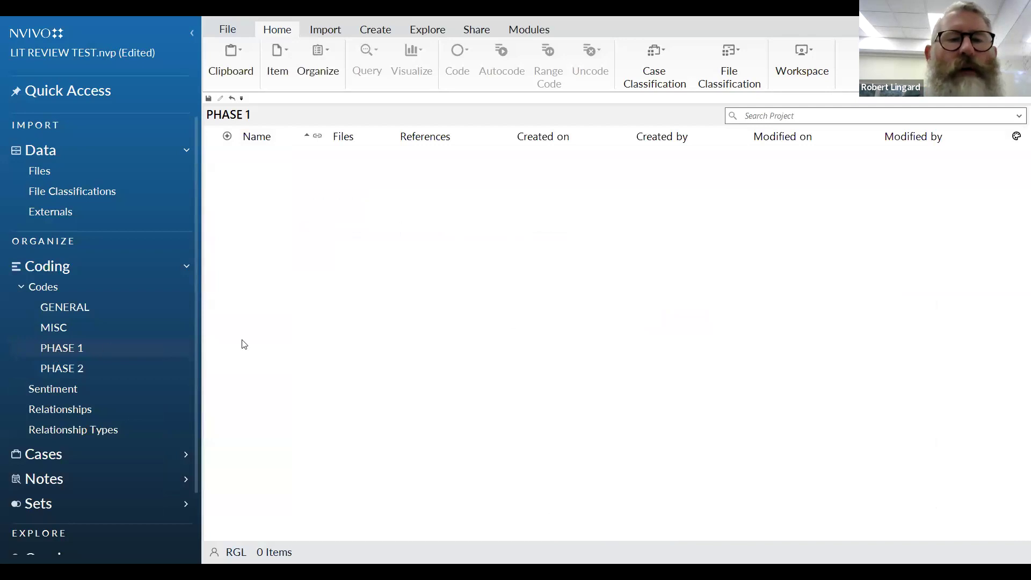
right_click(309, 249)
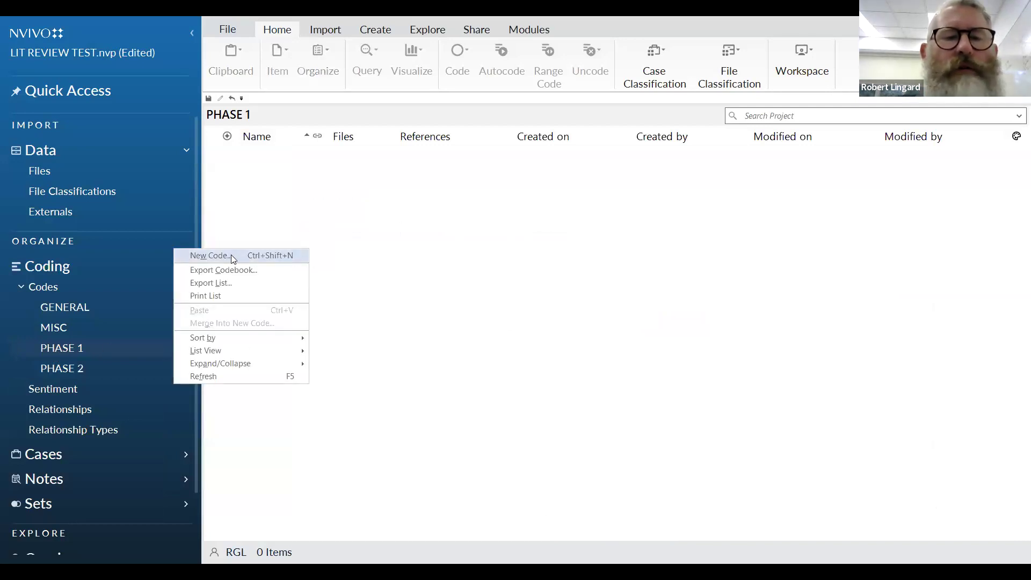
right_click(345, 215)
left_click(262, 223)
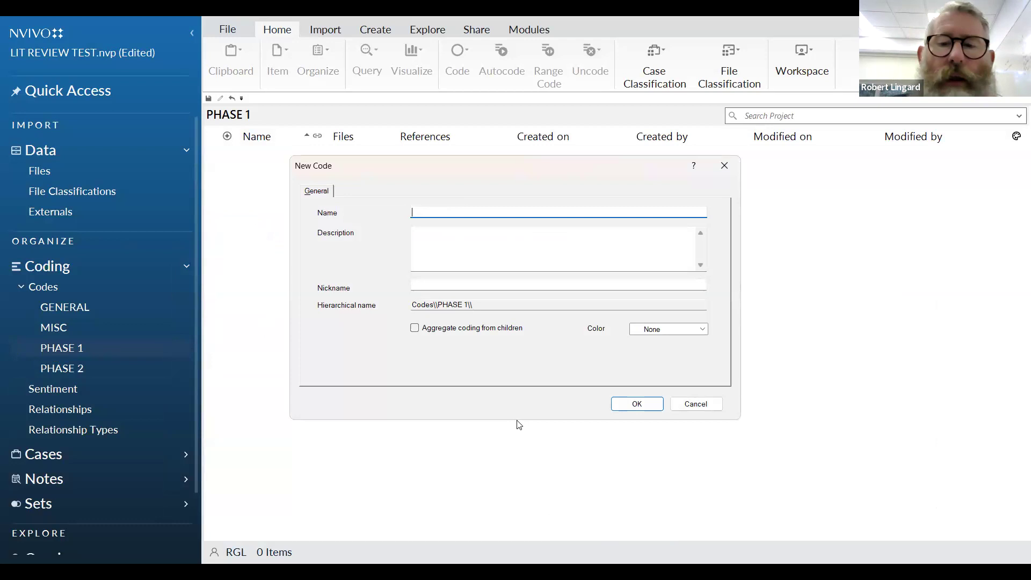
left_click(694, 405)
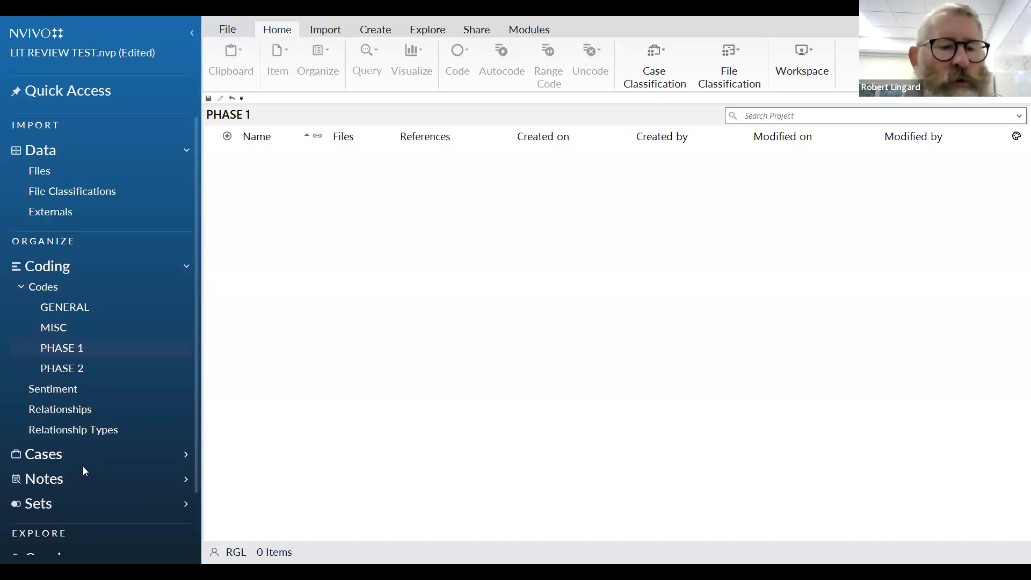
Expand the Sets section and examine its Static Sets and Dynamic Sets categories.
scroll(78, 461, "down", 1)
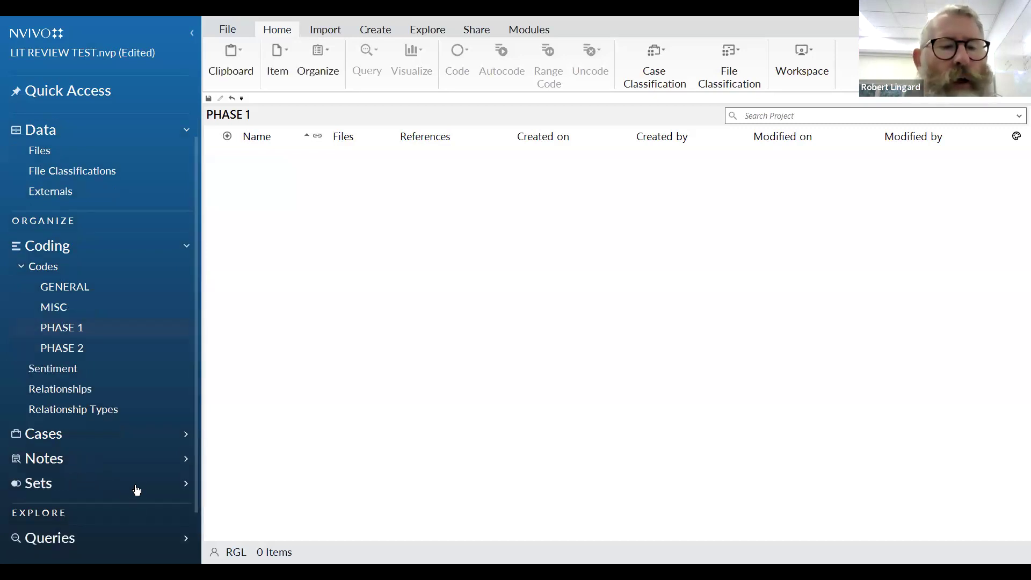
left_click(186, 484)
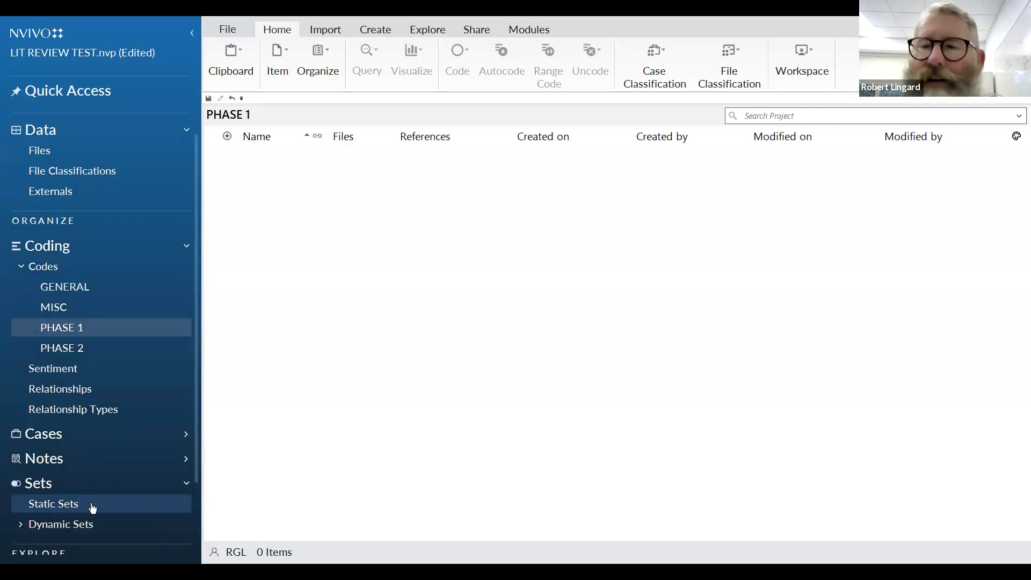
scroll(127, 423, "down", 2)
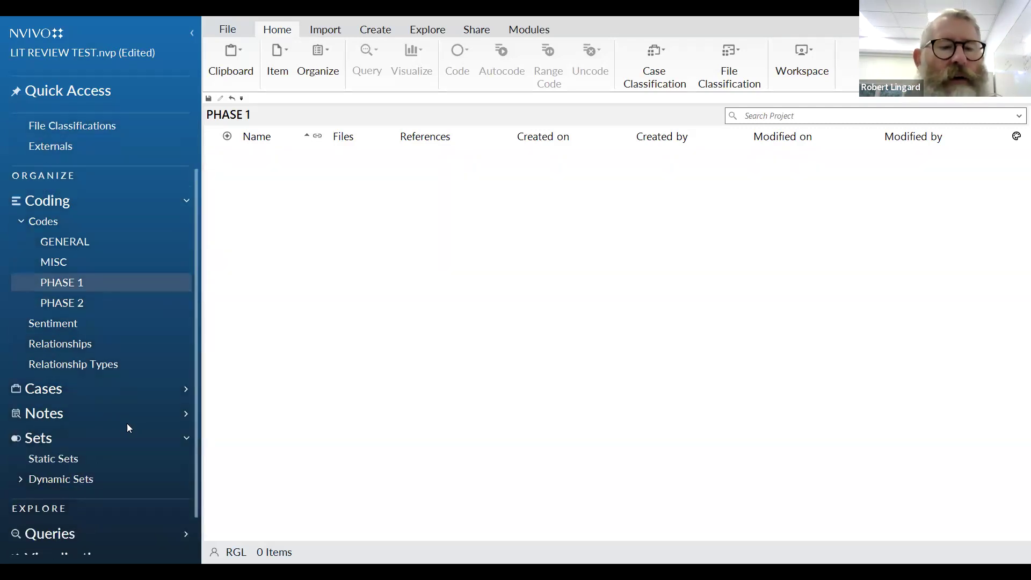
scroll(127, 424, "down", 2)
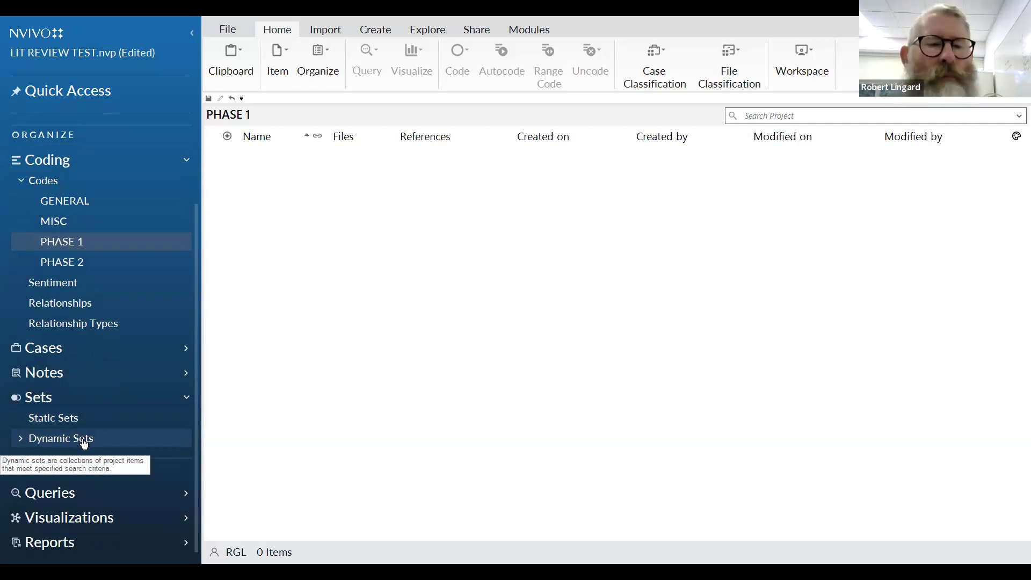
scroll(100, 422, "up", 2)
left_click(65, 336)
right_click(342, 291)
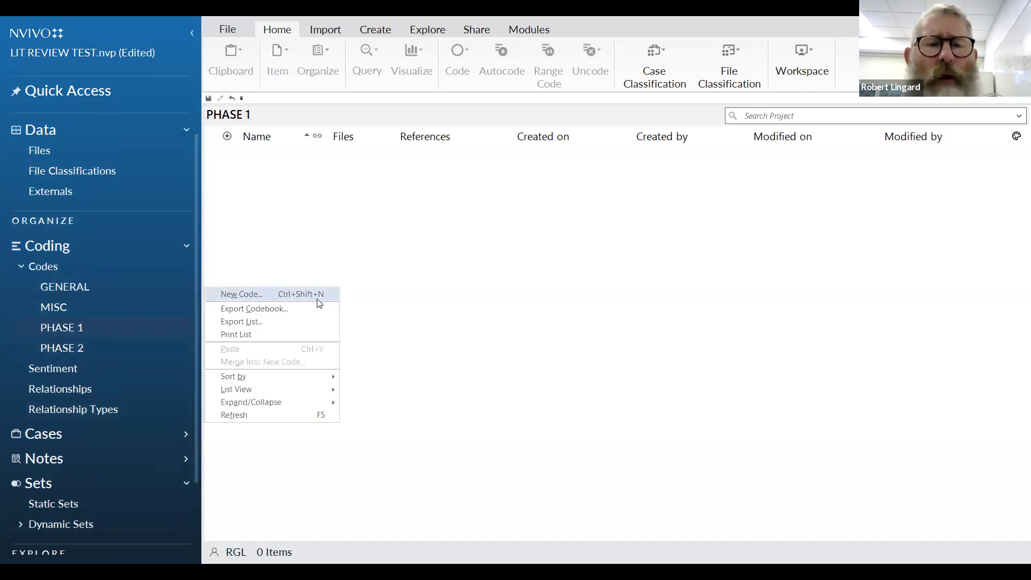
left_click(69, 329)
left_click(70, 326)
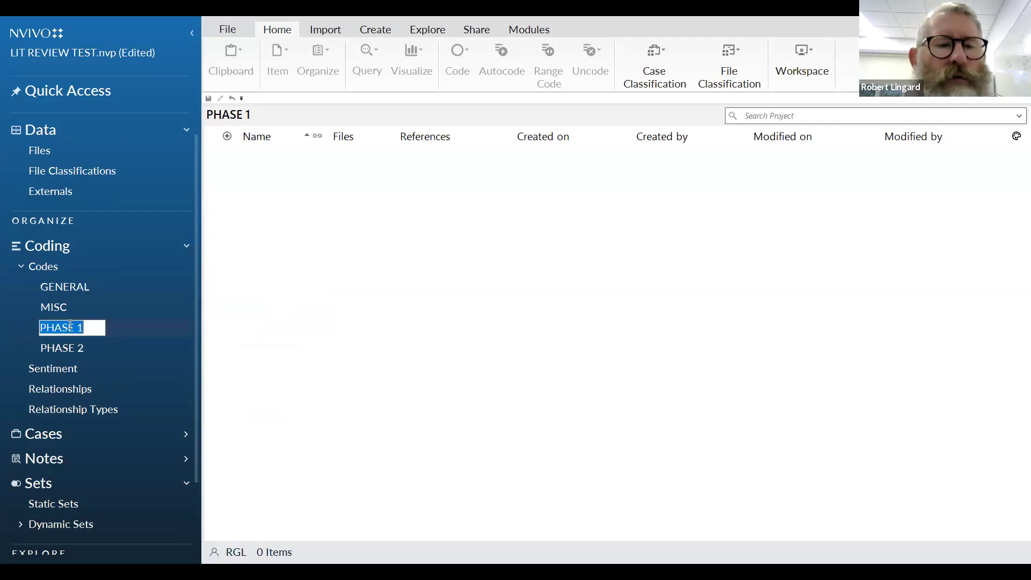
right_click(70, 325)
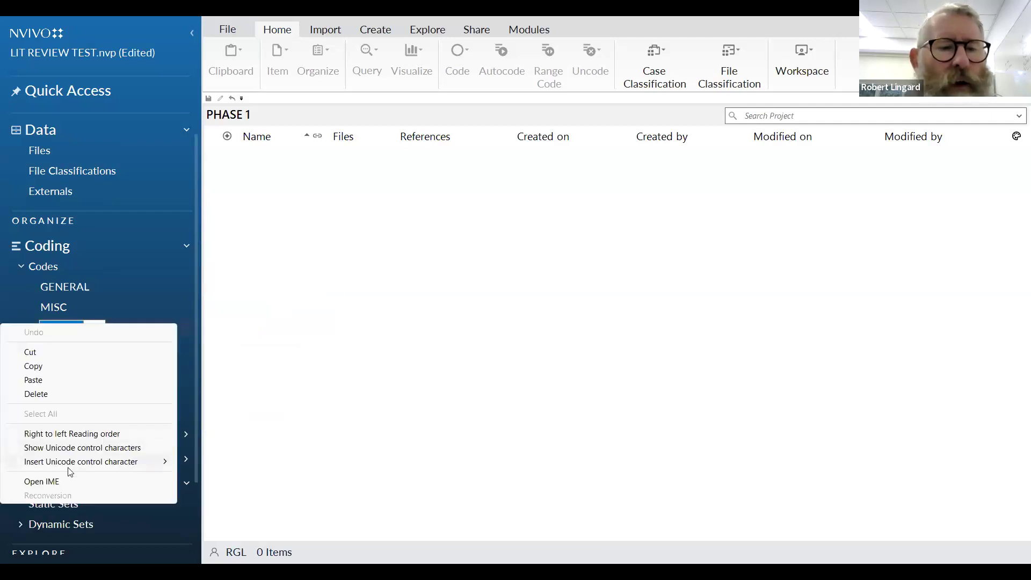
left_click(92, 311)
left_click(70, 329)
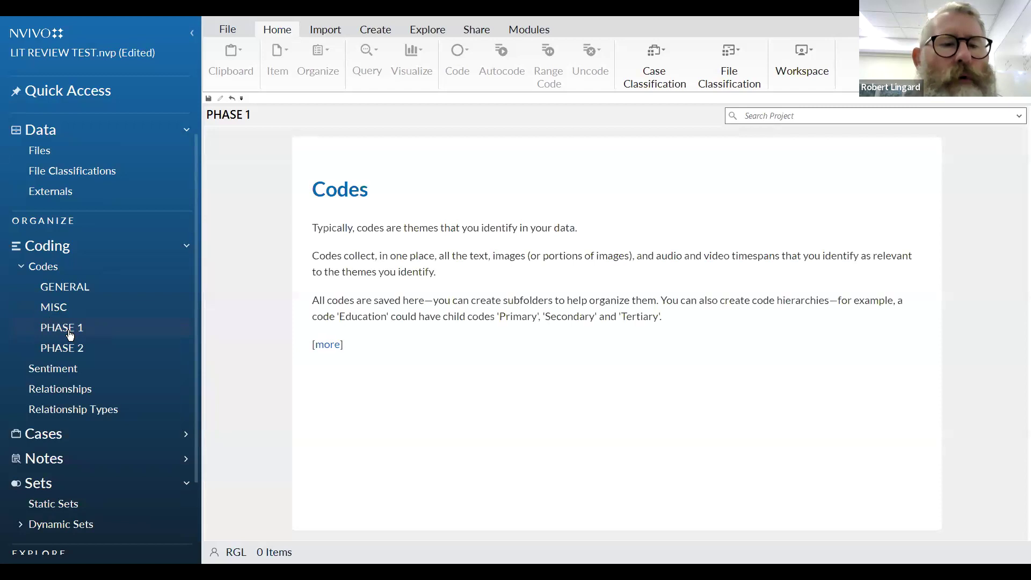
Give the PHASE 1 code folder the description "Clean the data" in its folder properties.
left_click(70, 331)
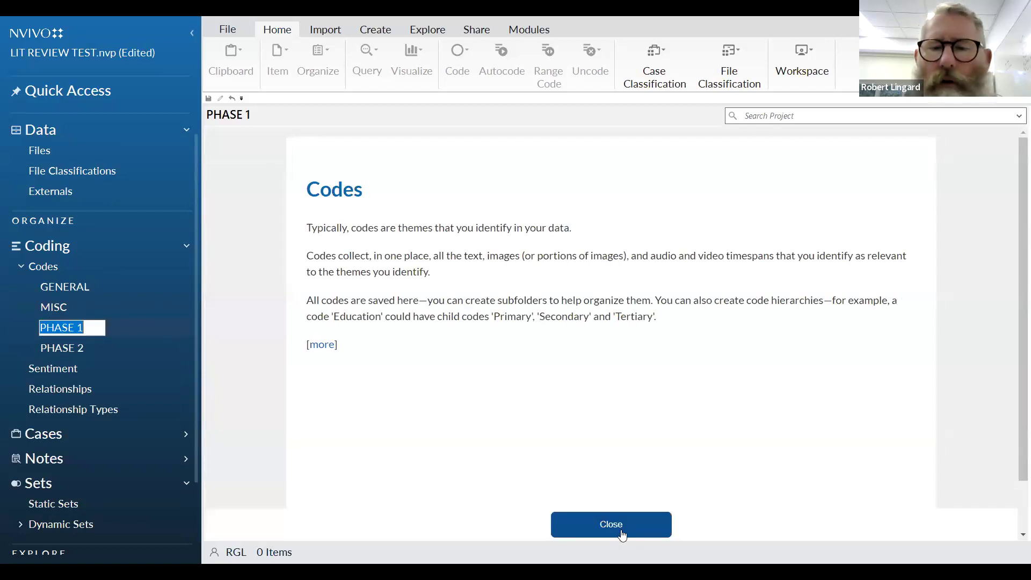
left_click(622, 536)
right_click(70, 328)
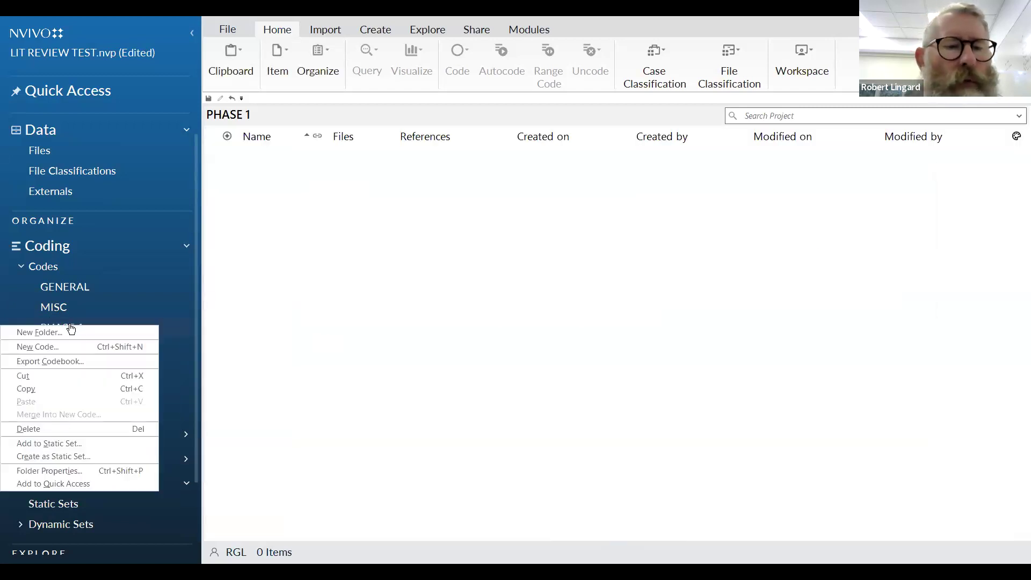
left_click(67, 471)
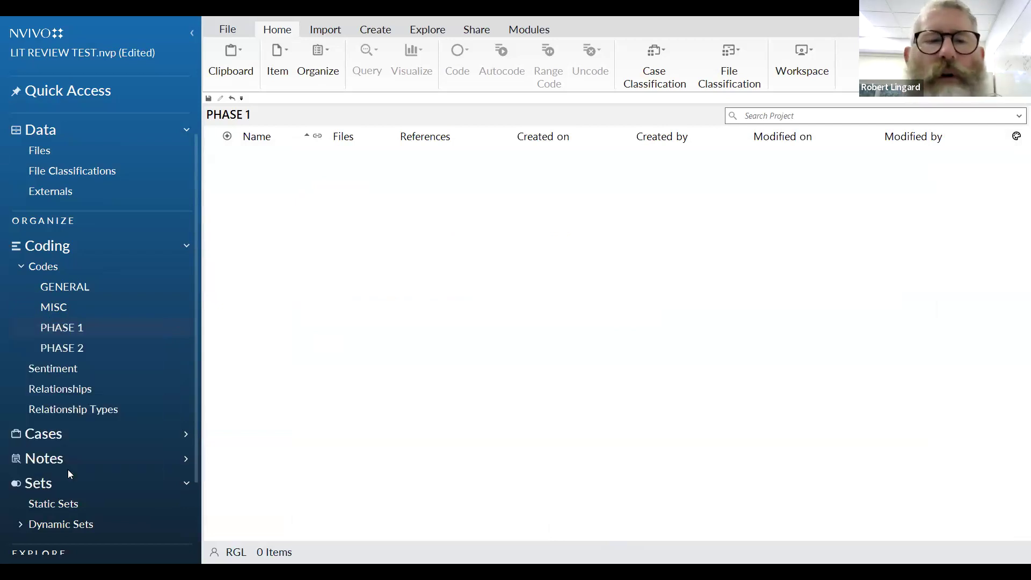
left_click(458, 255)
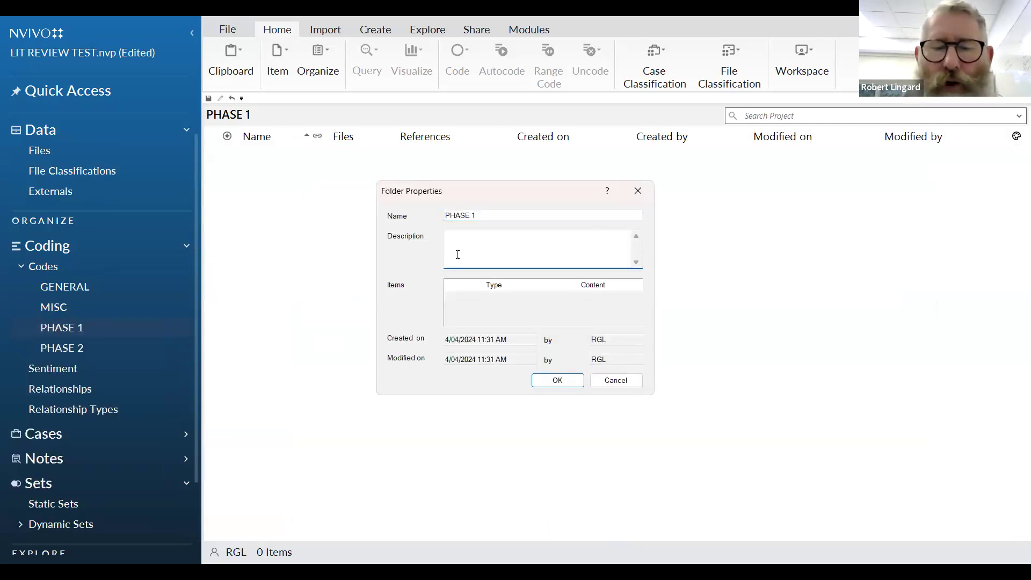
type("Clean the data")
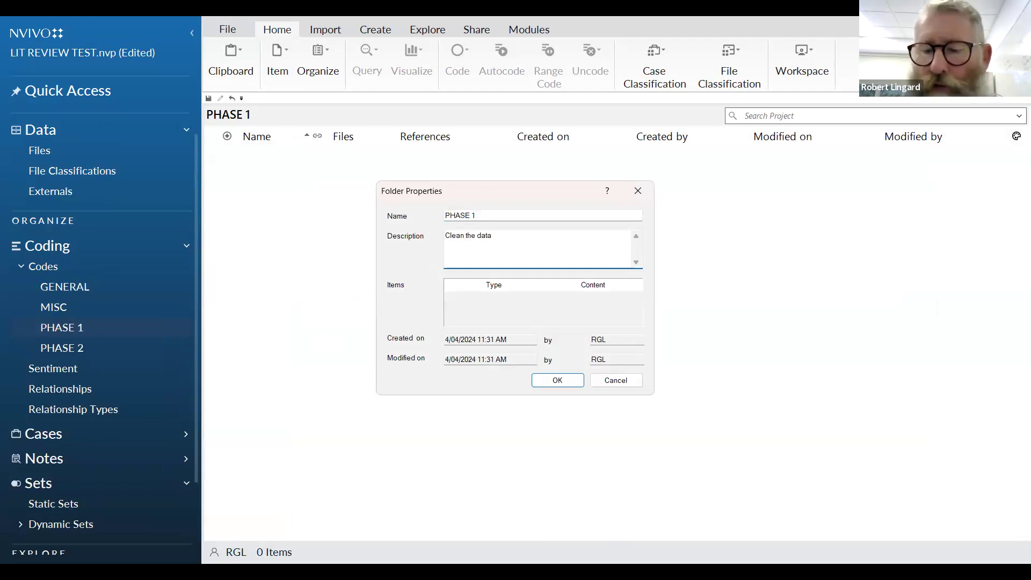
type("...")
left_click(578, 385)
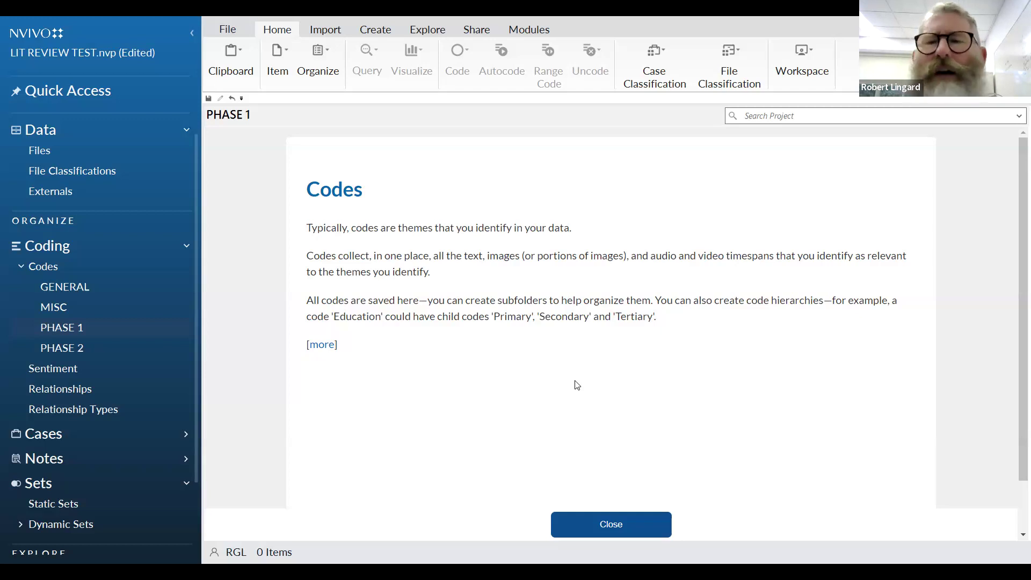
Give the PHASE 2 code folder the description "Initial coding" in its folder properties.
left_click(63, 350)
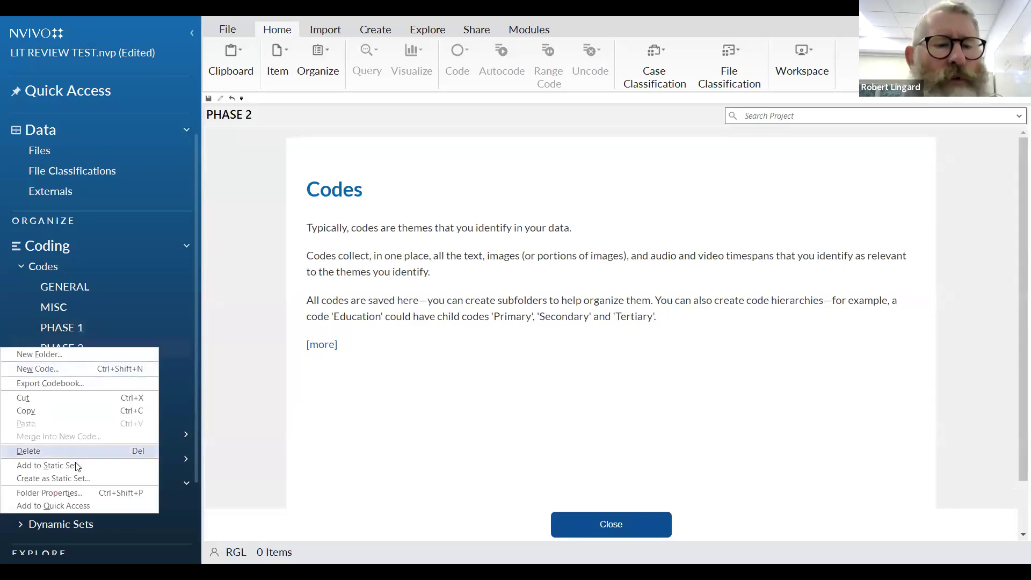
left_click(78, 492)
left_click(478, 246)
type("Initial coding")
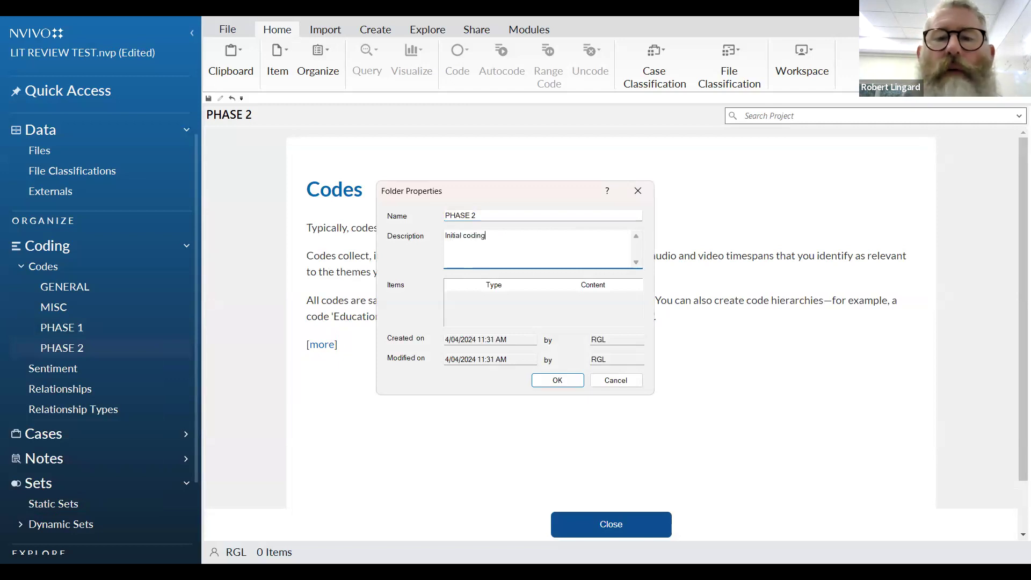
left_click(558, 380)
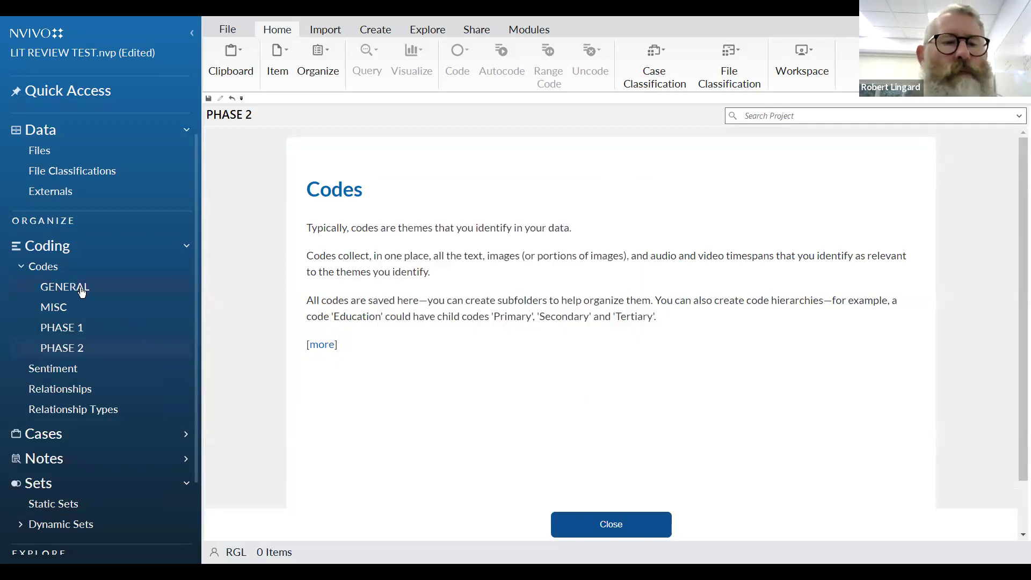
Dismiss the introductory Codes page of the PHASE 2 folder and add a code named "Auto reflexive" there.
left_click(82, 292)
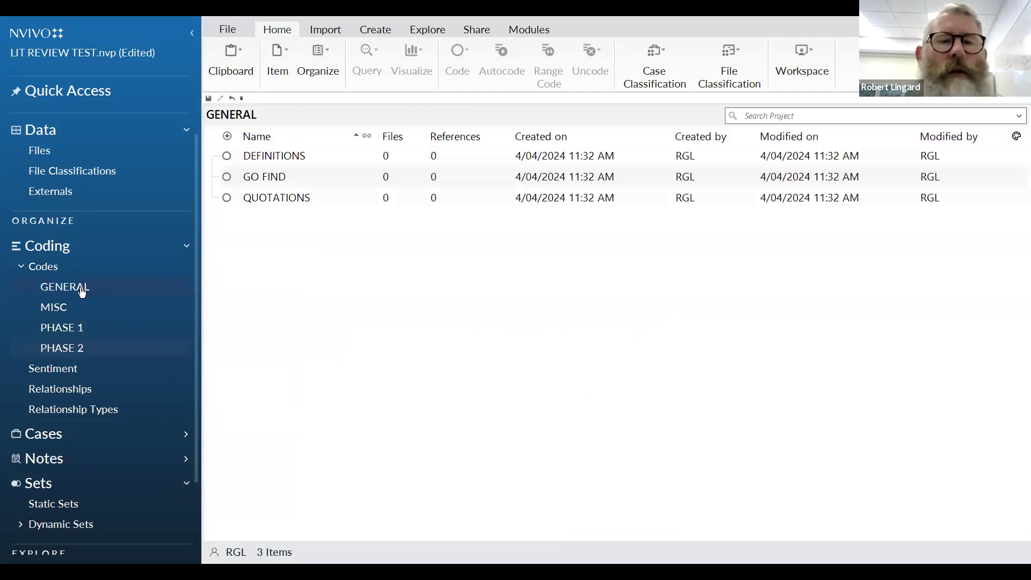
left_click(81, 350)
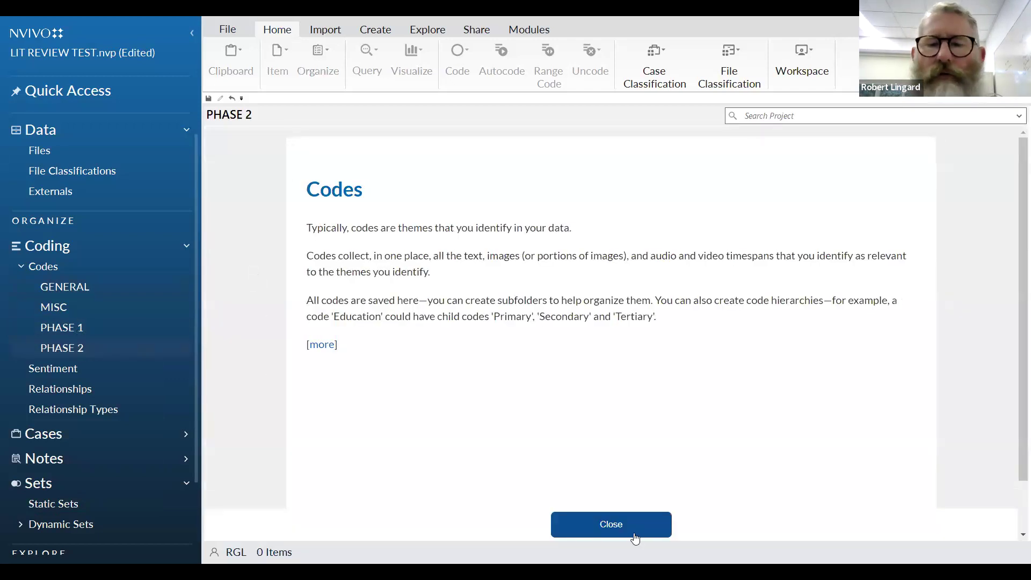
left_click(636, 537)
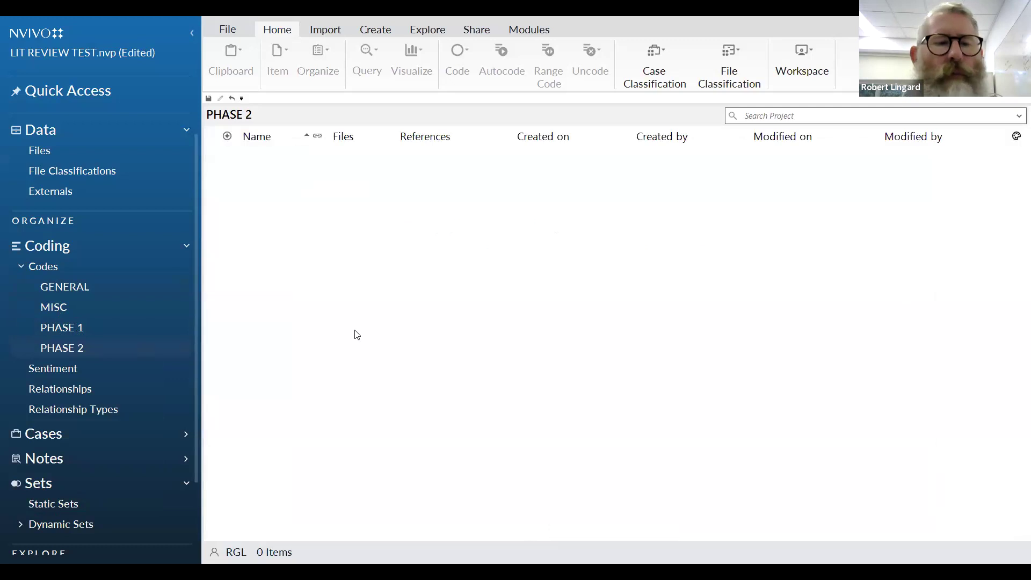
right_click(313, 244)
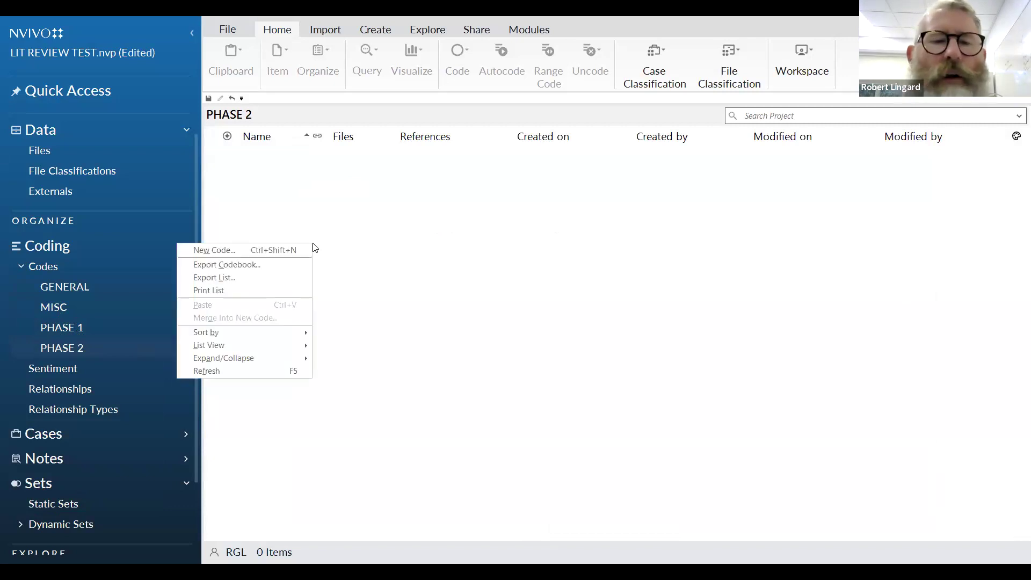
left_click(219, 252)
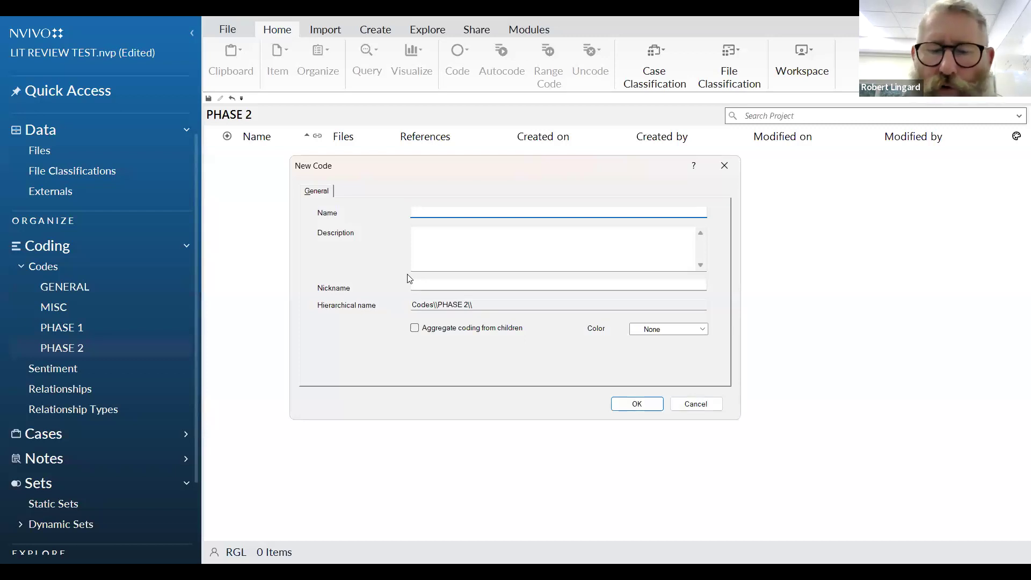
type("Auto reflexive")
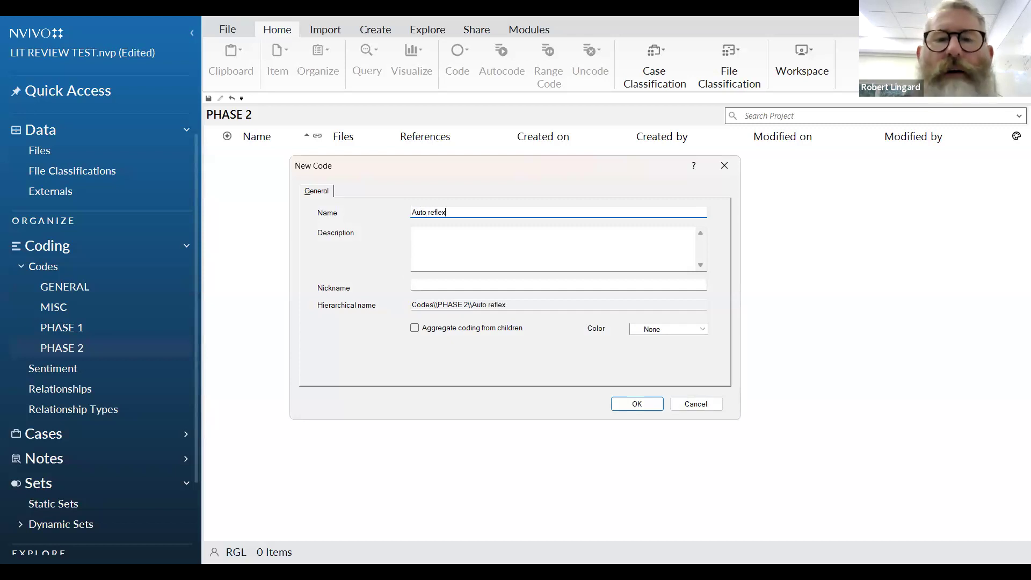
left_click(634, 405)
Add a code named "Communicative reflexive" to the PHASE 2 folder.
right_click(259, 280)
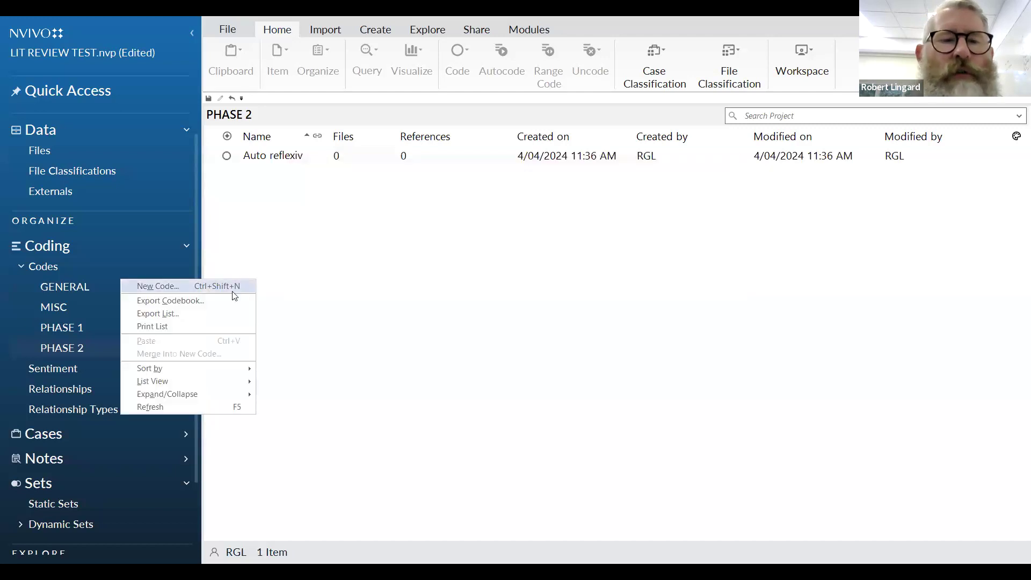
left_click(204, 288)
type("Com")
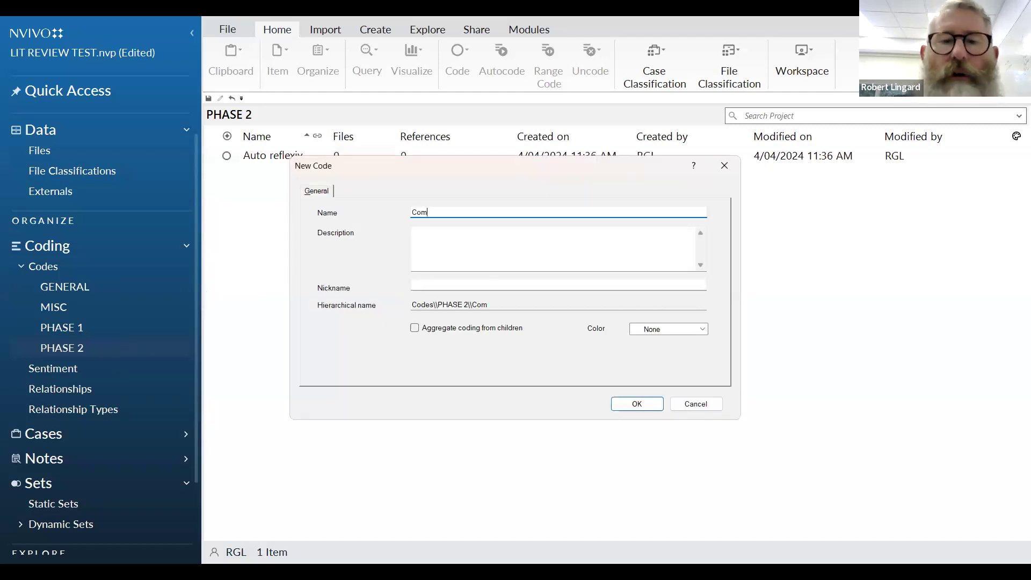
type("municative reflexive")
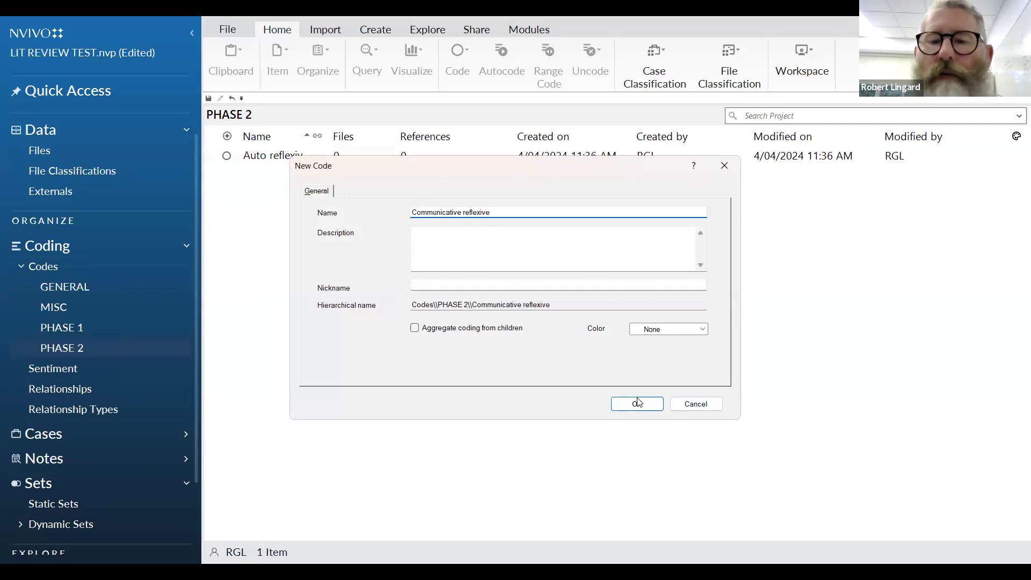
key("Return")
Add a code named "Fractured" to the PHASE 2 folder.
key("Menu")
key("Return")
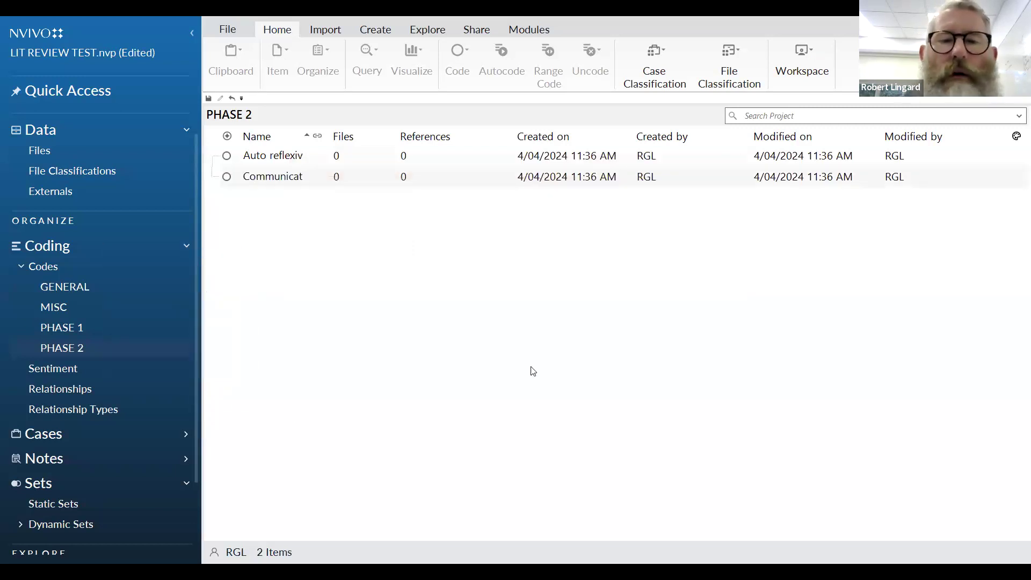
type("Fractured")
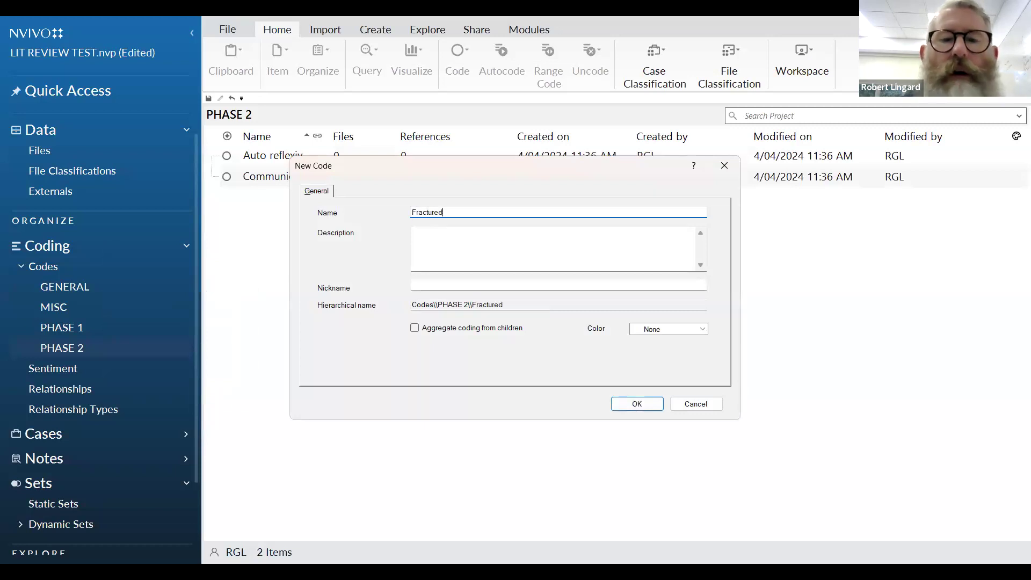
left_click(638, 405)
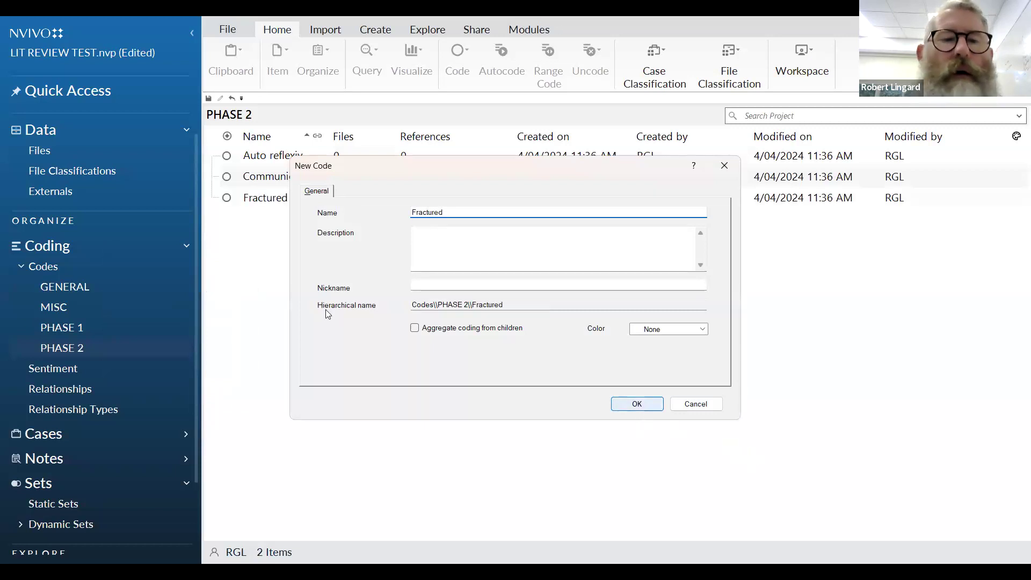
Add a code named "Meta -R" to the PHASE 2 folder.
right_click(271, 284)
left_click(190, 291)
type("M")
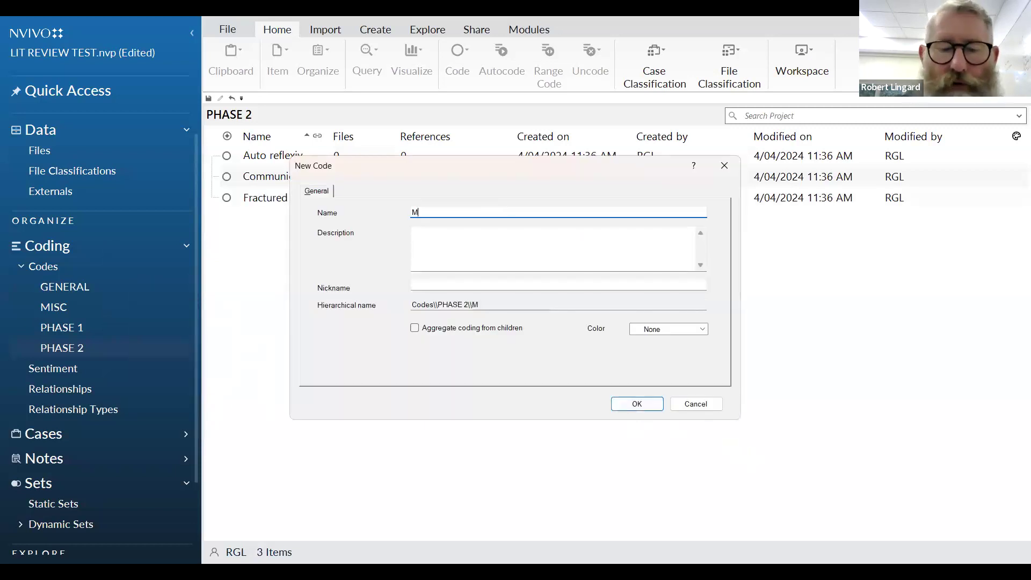
type("eta -R")
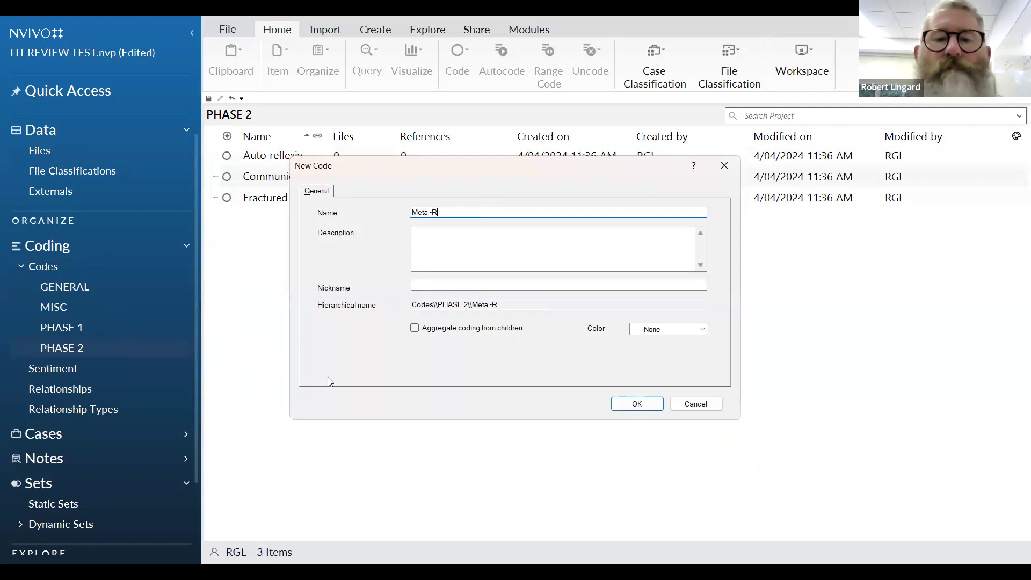
left_click(648, 406)
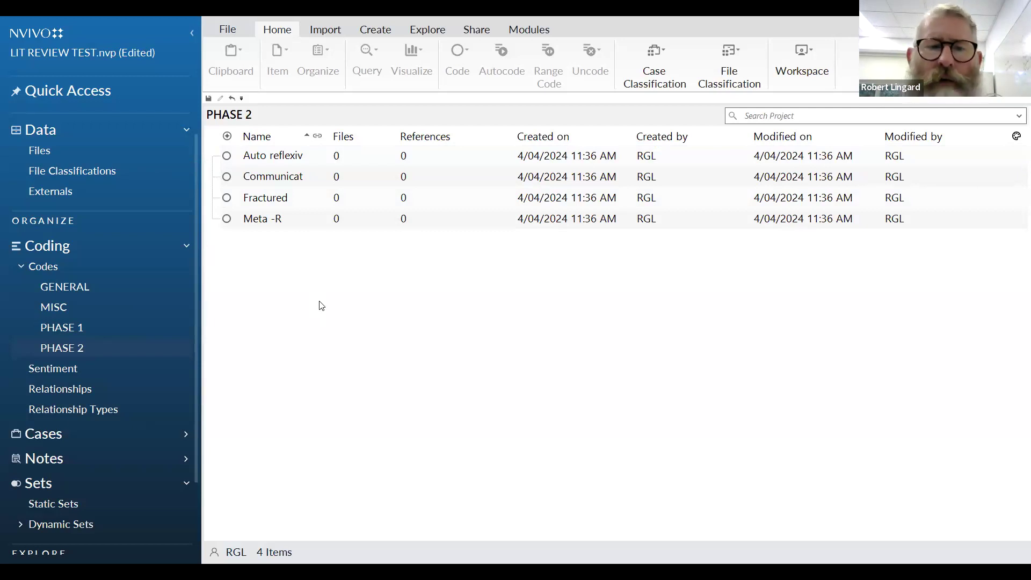
Add a code named "Methods" to the PHASE 2 folder.
right_click(302, 309)
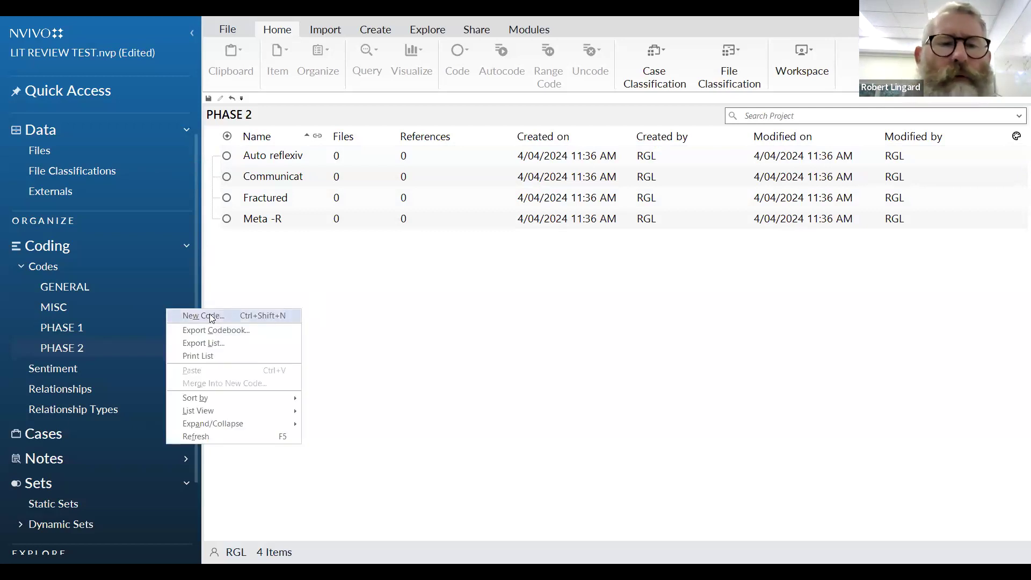
left_click(211, 317)
type("Methods")
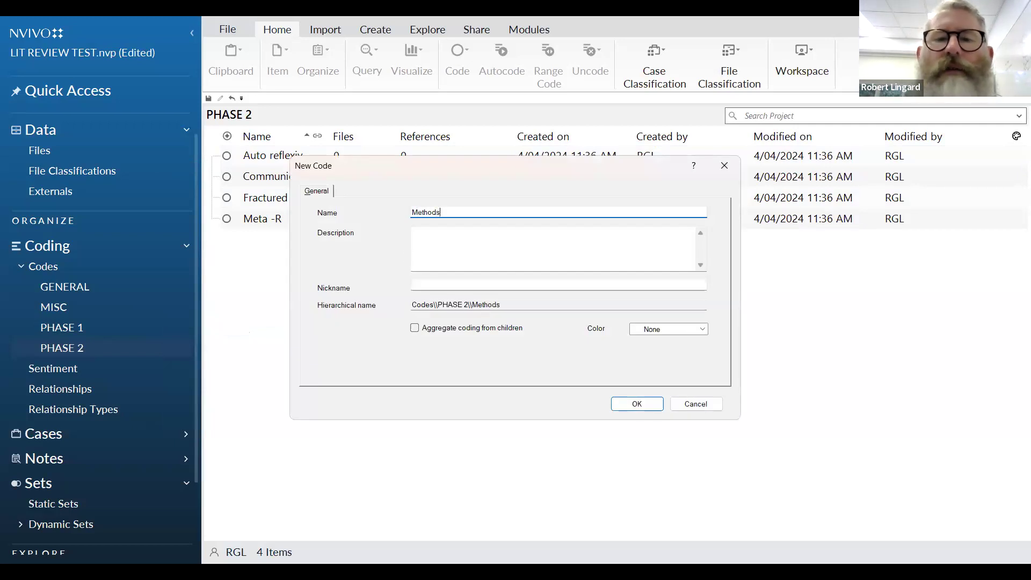
left_click(655, 408)
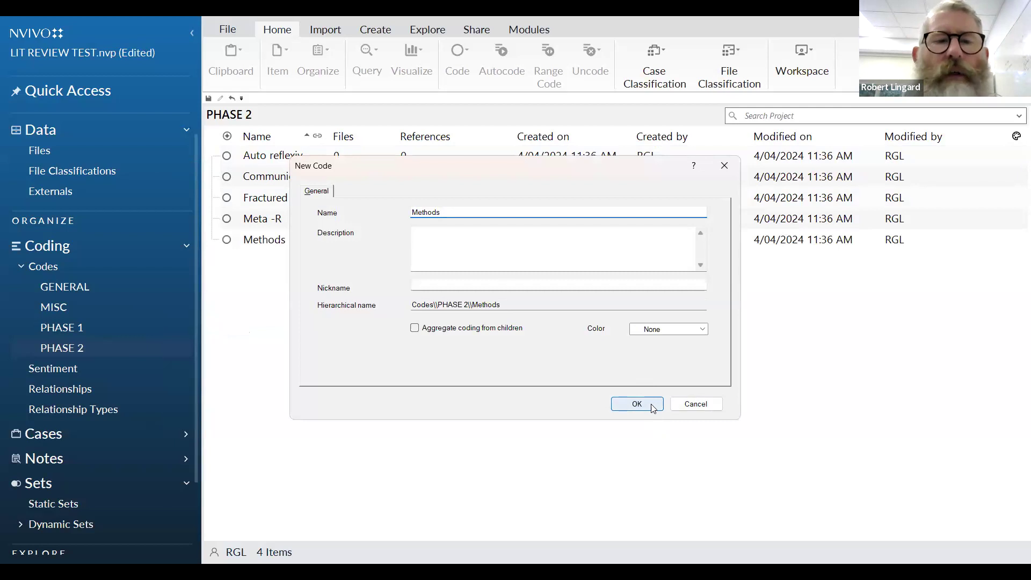
Add a code named "Exercise intervention" to the PHASE 2 folder.
right_click(269, 340)
left_click(187, 350)
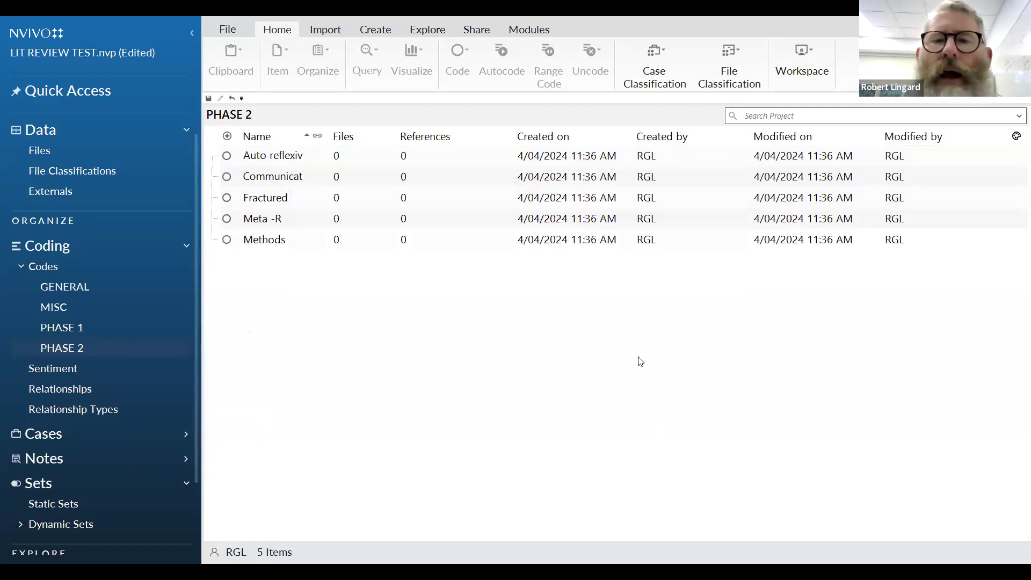
type("H")
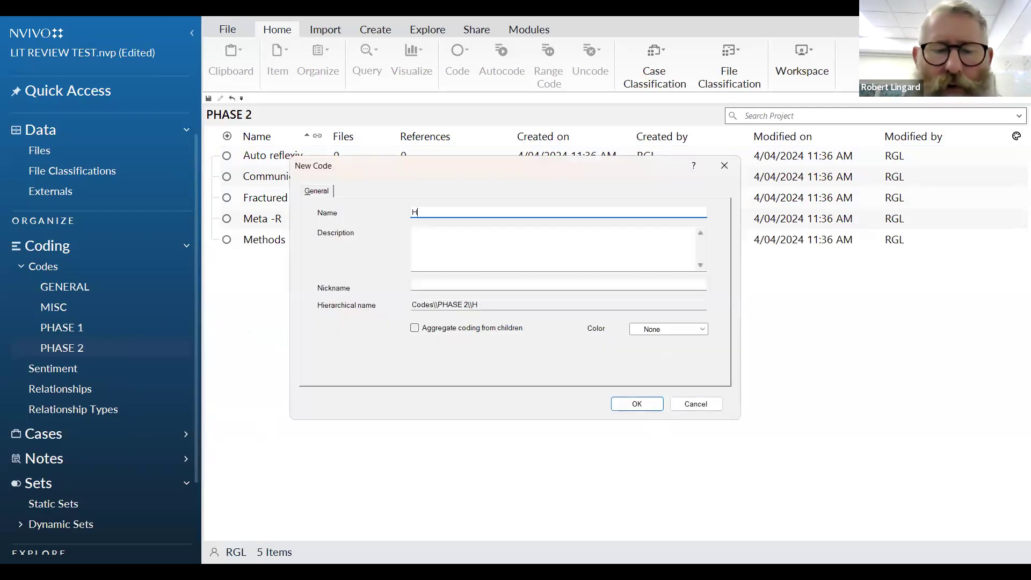
type("ealt")
key("BackSpace")
key("BackSpace")
key("BackSpace")
key("BackSpace")
key("BackSpace")
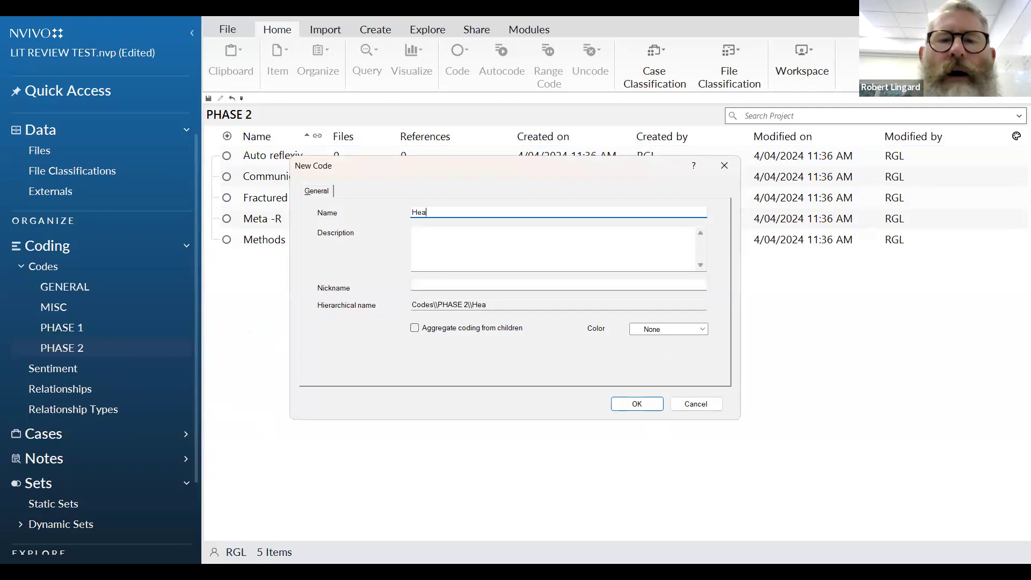
type("Exercis")
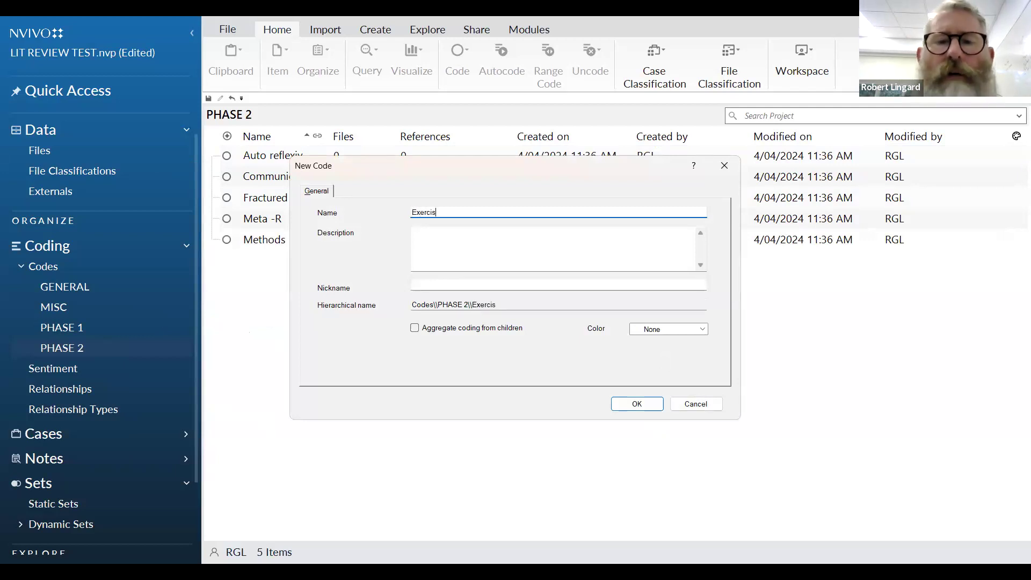
type("e intervention")
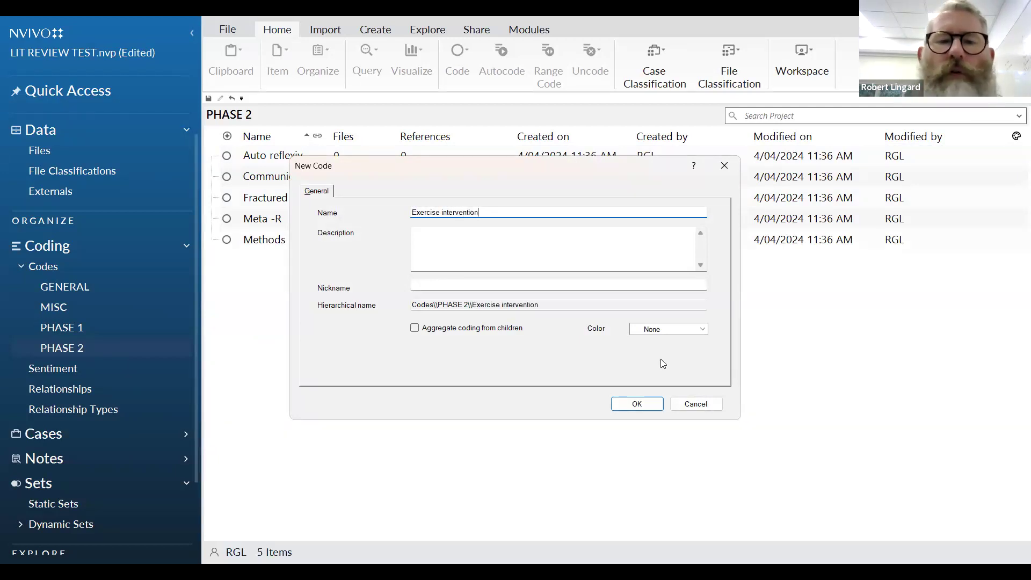
left_click(638, 405)
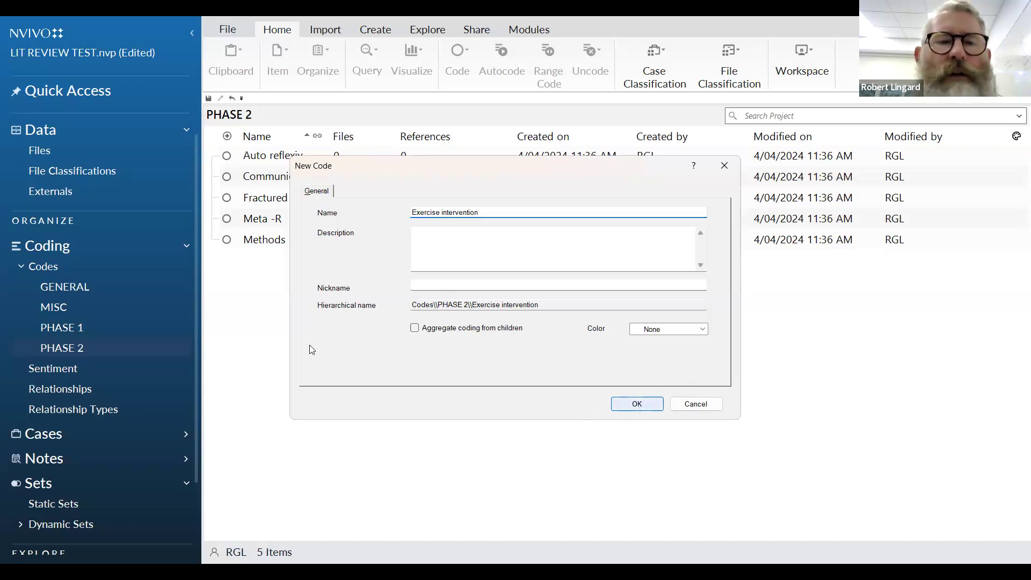
Add a code named "Medication intervention" to the PHASE 2 folder.
right_click(289, 337)
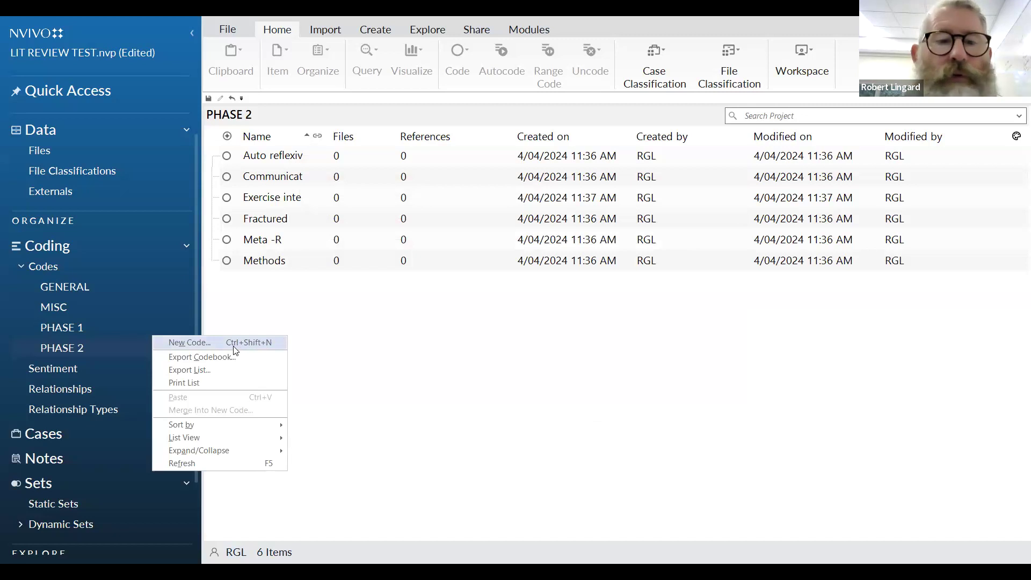
left_click(200, 346)
type("Medication intervention")
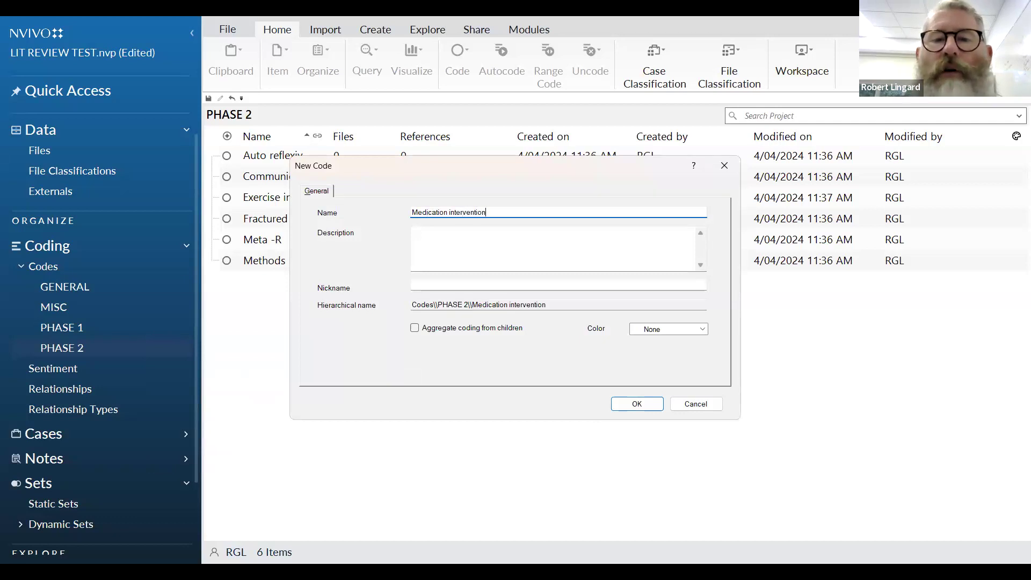
left_click(638, 404)
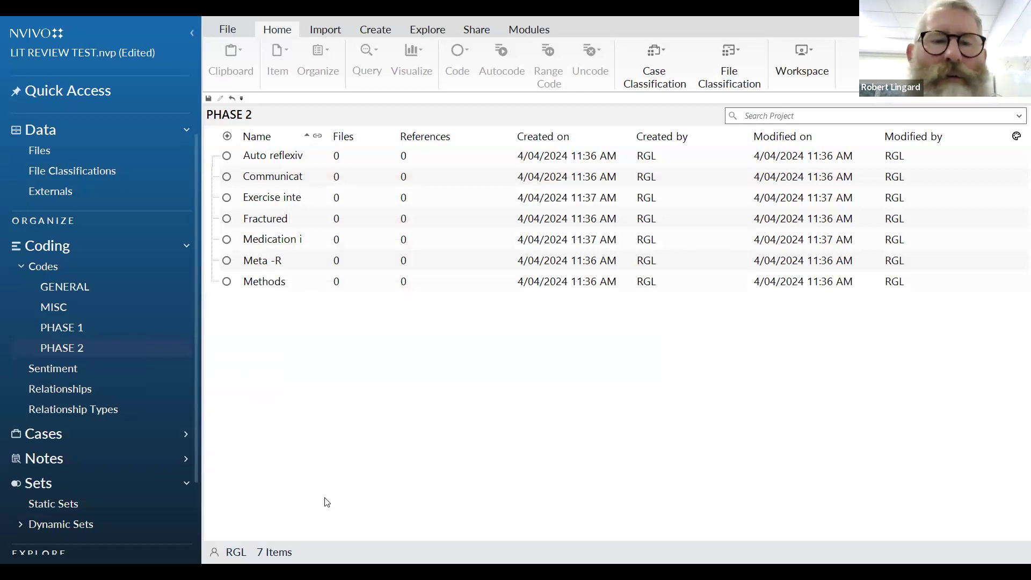
Add a code named "ARCHER" to the PHASE 2 folder.
right_click(281, 399)
left_click(189, 406)
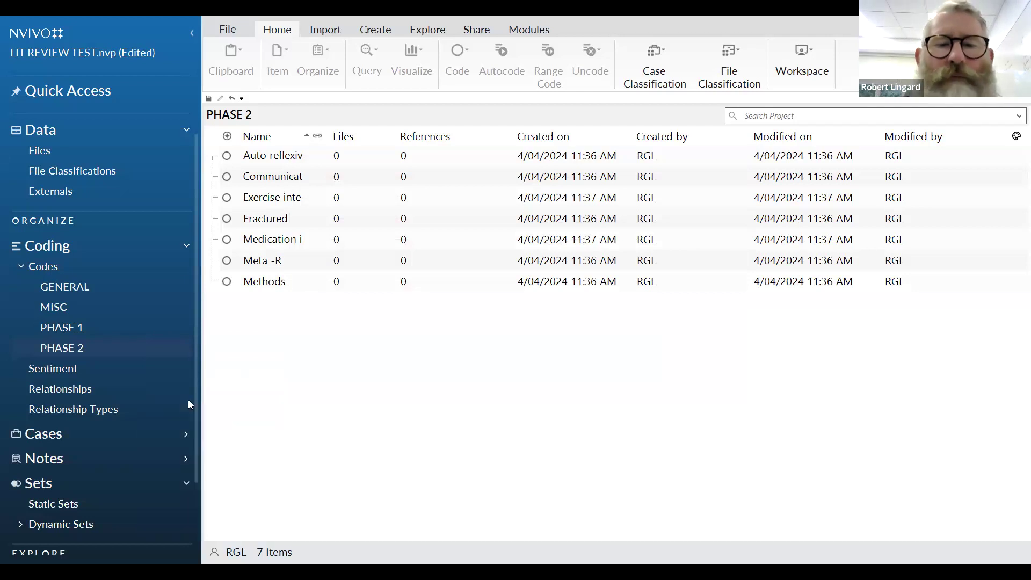
type("ARCHER")
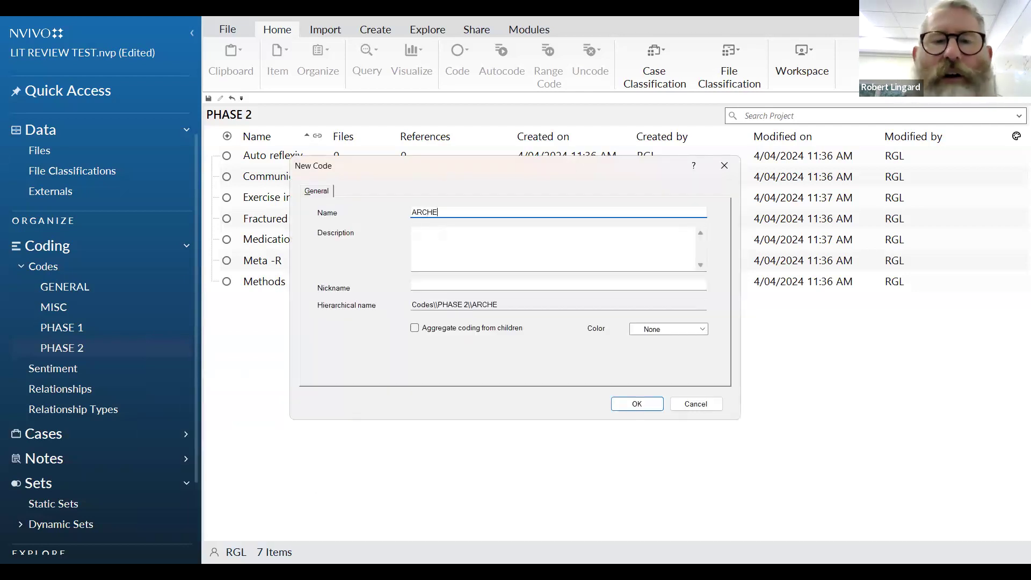
left_click(650, 404)
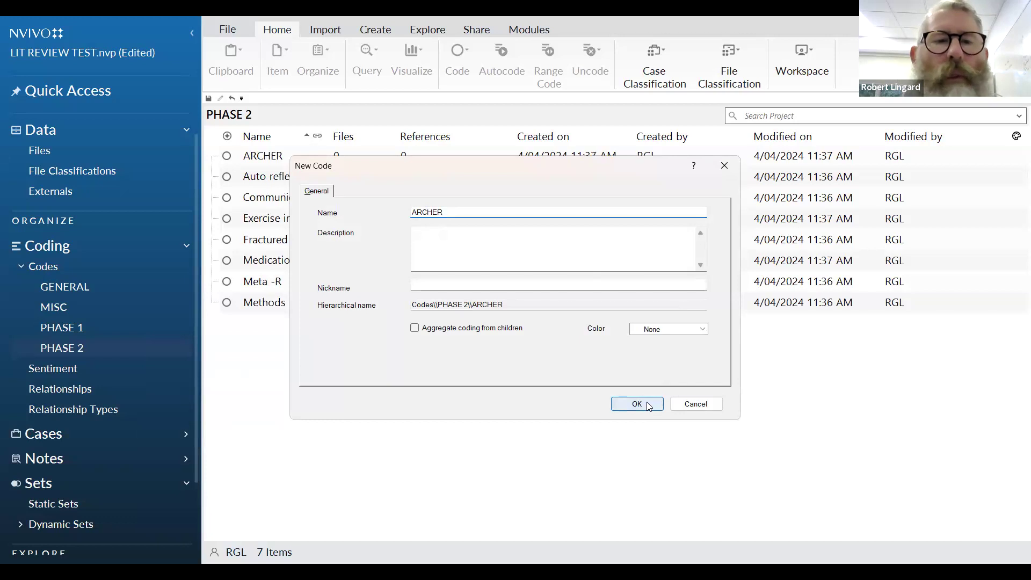
Nest the auto reflexive, communicative, Fractured and Meta -R codes under the ARCHER code.
left_click(258, 183)
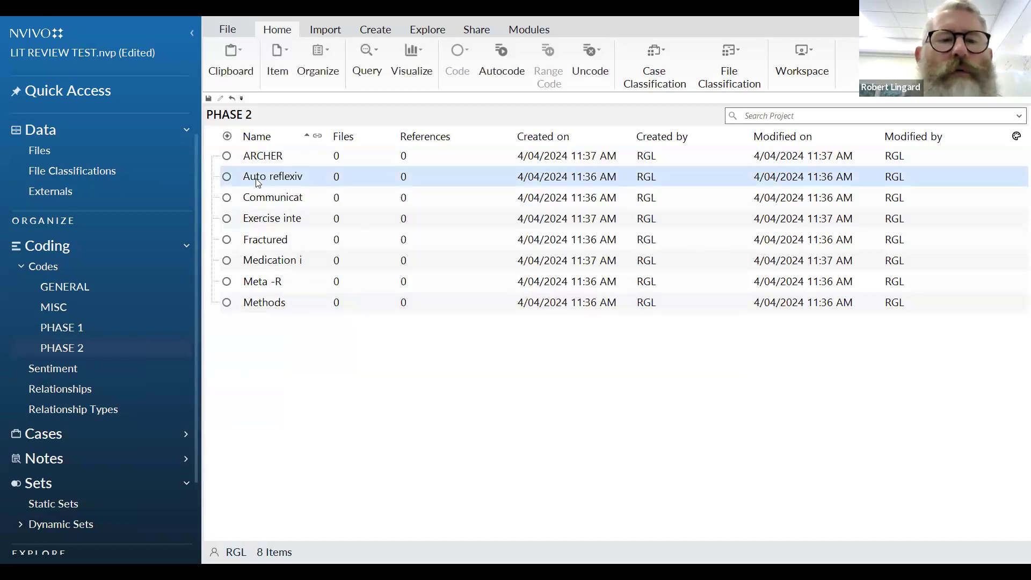
left_click_drag(259, 183, 273, 161)
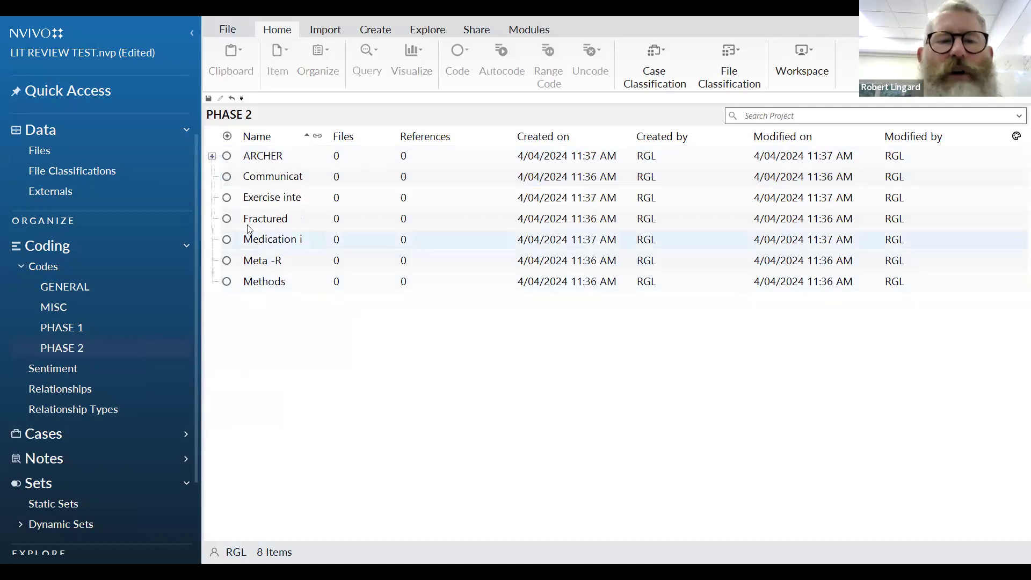
left_click(261, 182)
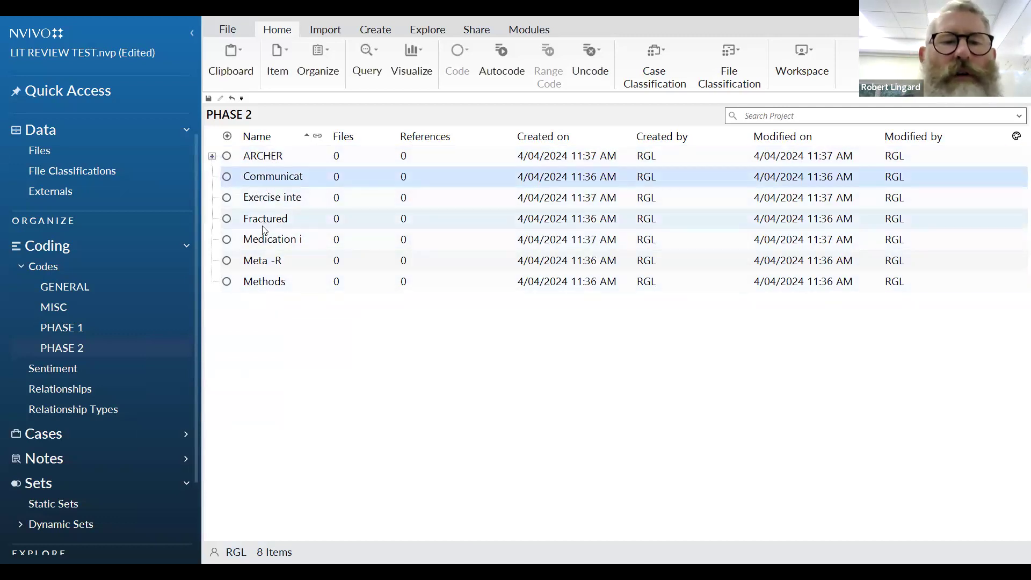
left_click(266, 222, "ctrl")
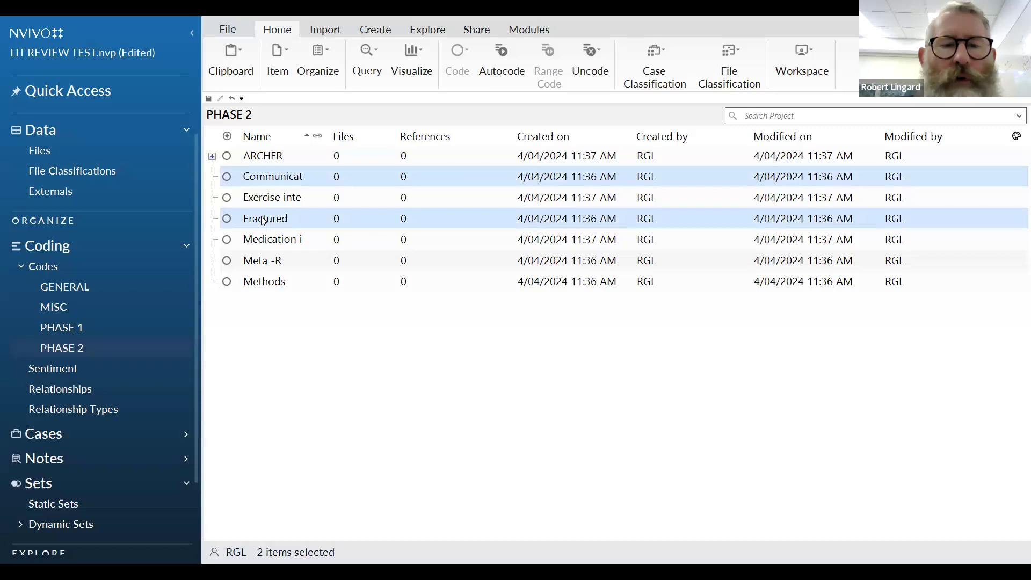
left_click(272, 262, "ctrl")
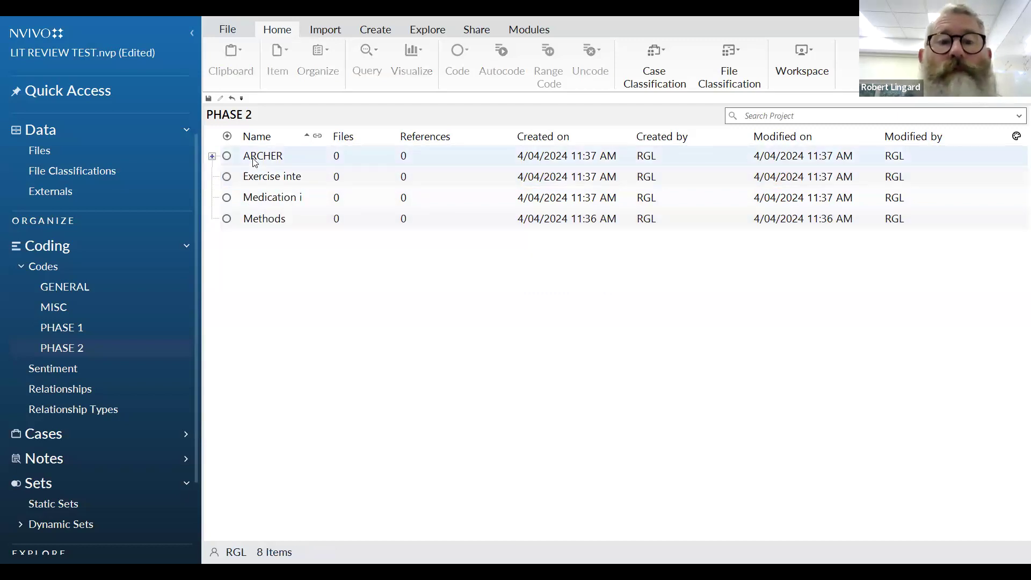
Nest the Exercise intervention and Medication intervention codes under Methods, and expand the ARCHER and Methods codes to show their child codes.
left_click(280, 181)
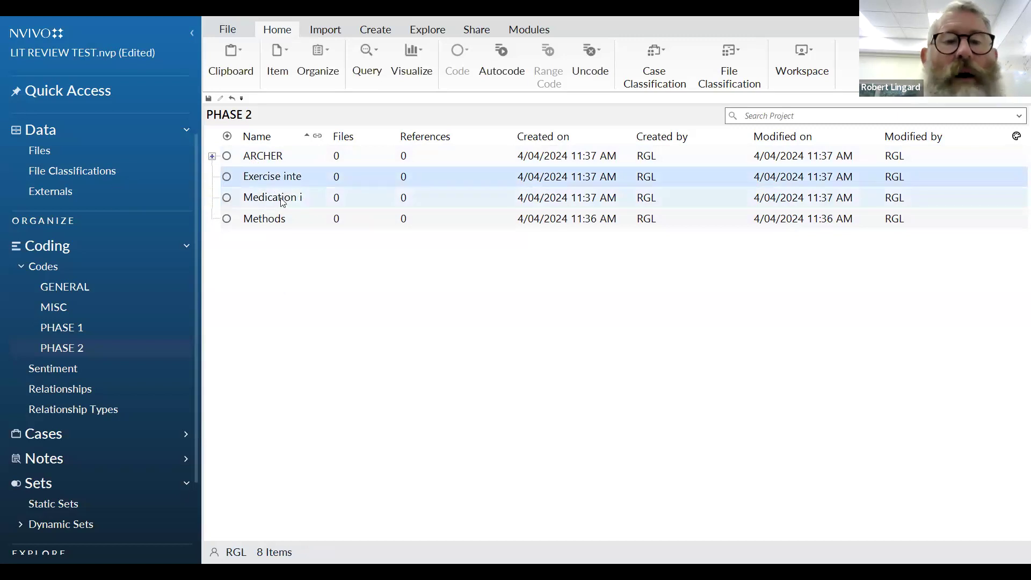
left_click(283, 202, "ctrl")
left_click_drag(282, 219, 278, 224)
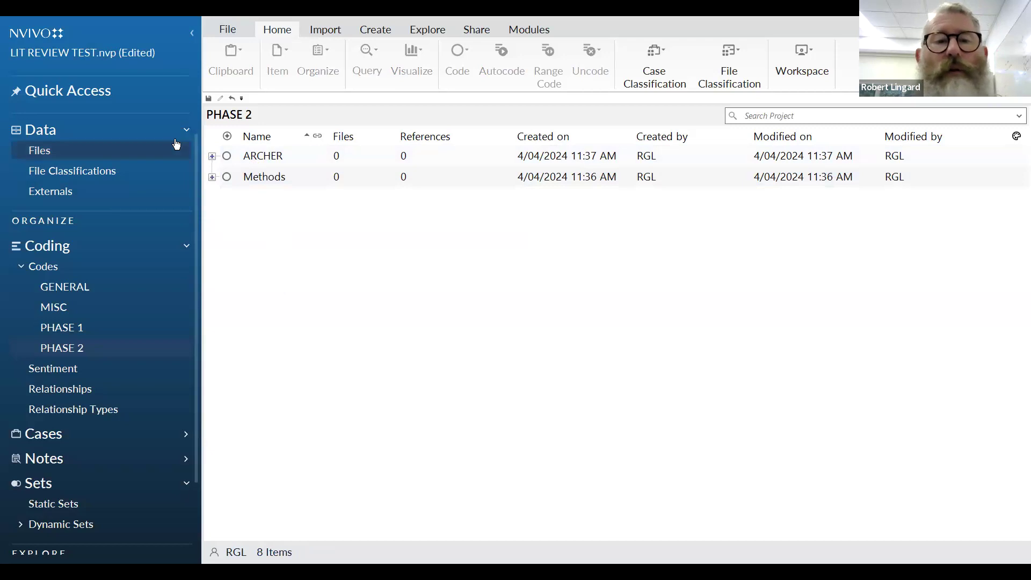
left_click(212, 157)
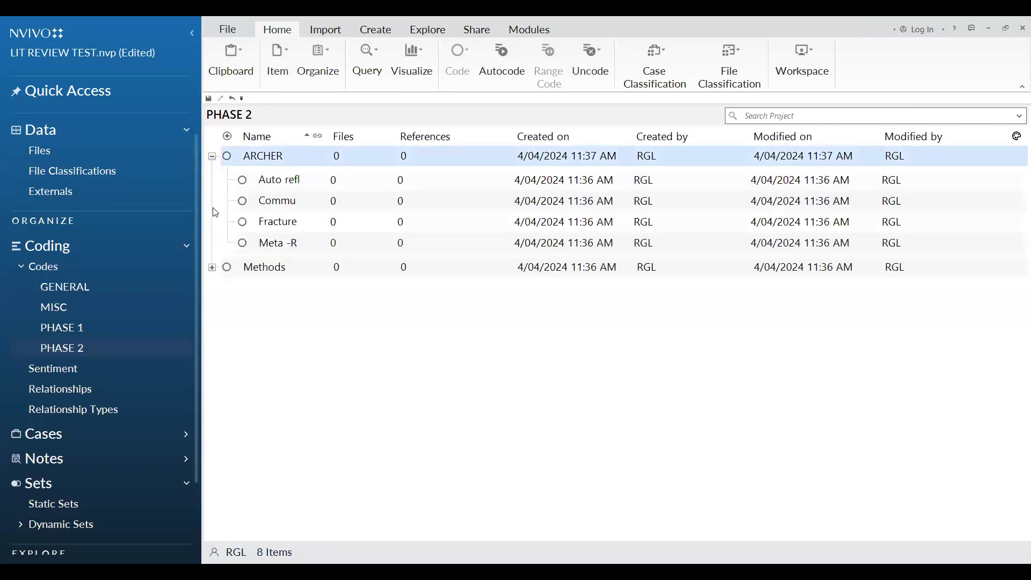
left_click(212, 267)
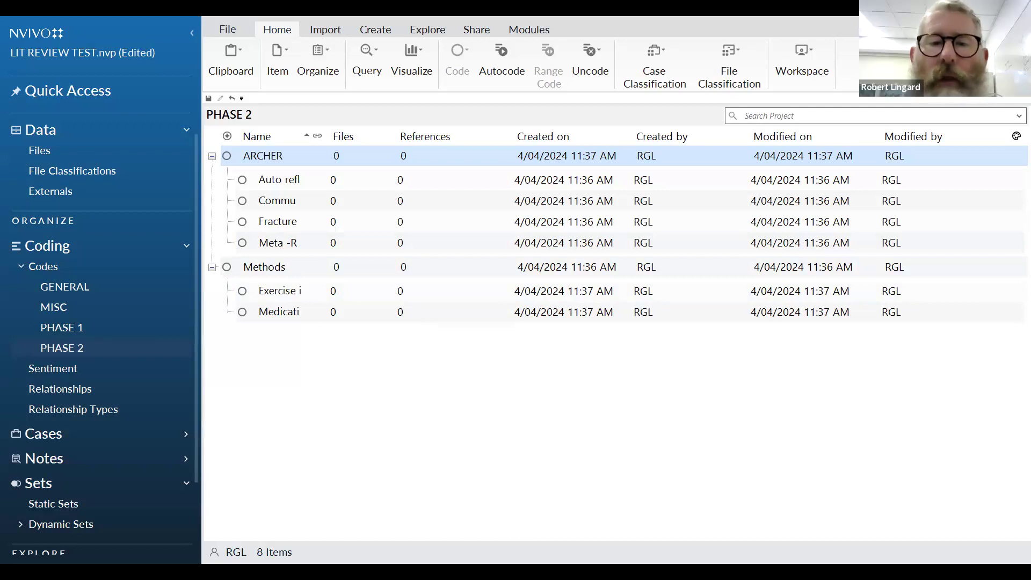
View the code properties of Medication intervention, including its description field, and close them without entering anything.
right_click(286, 318)
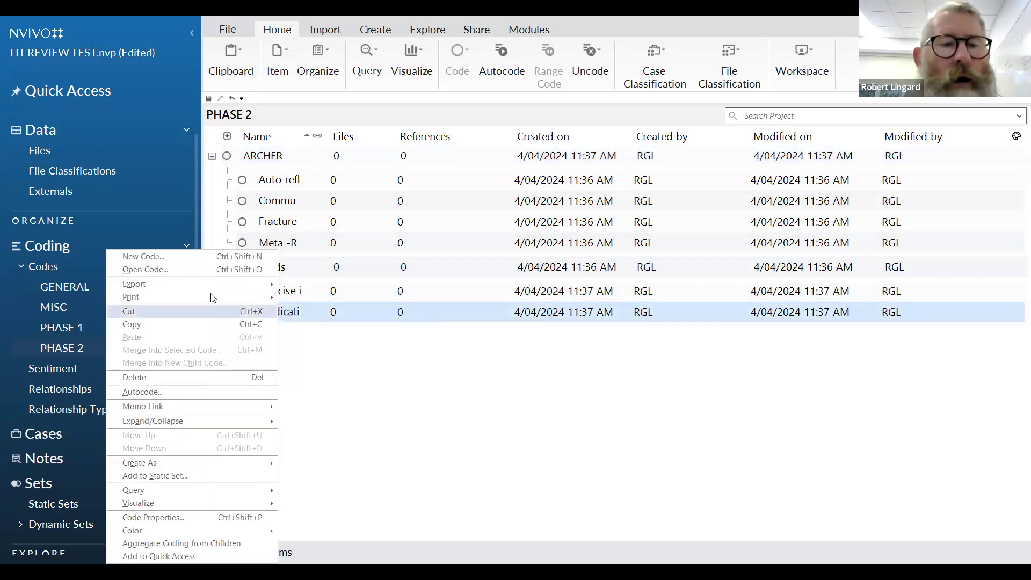
left_click(188, 518)
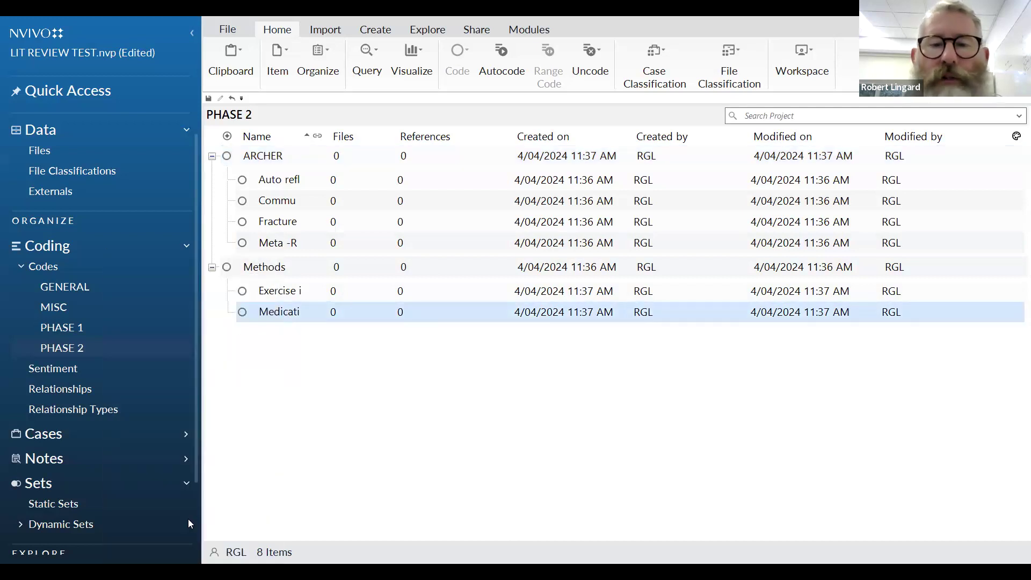
left_click(433, 240)
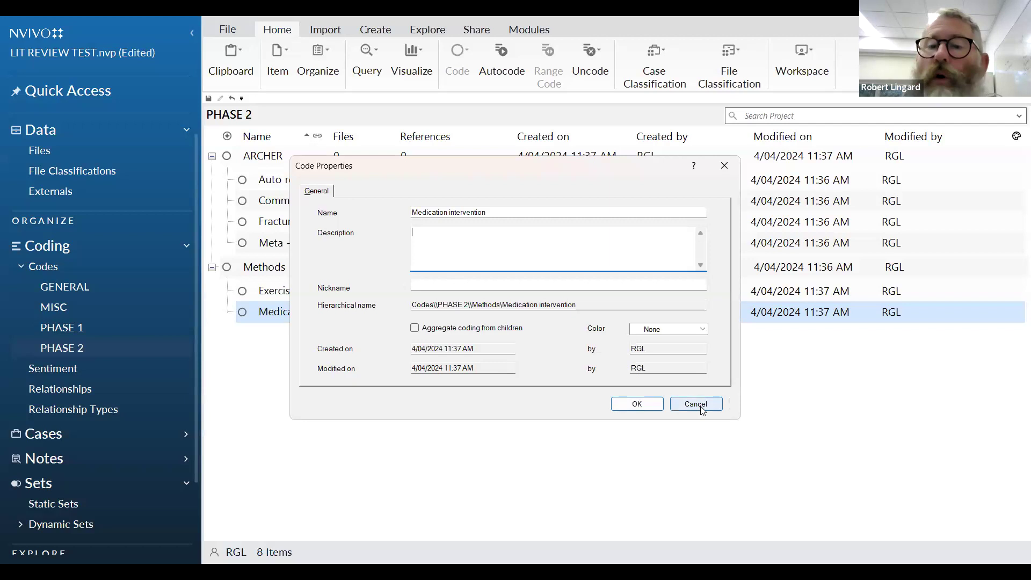
left_click(647, 417)
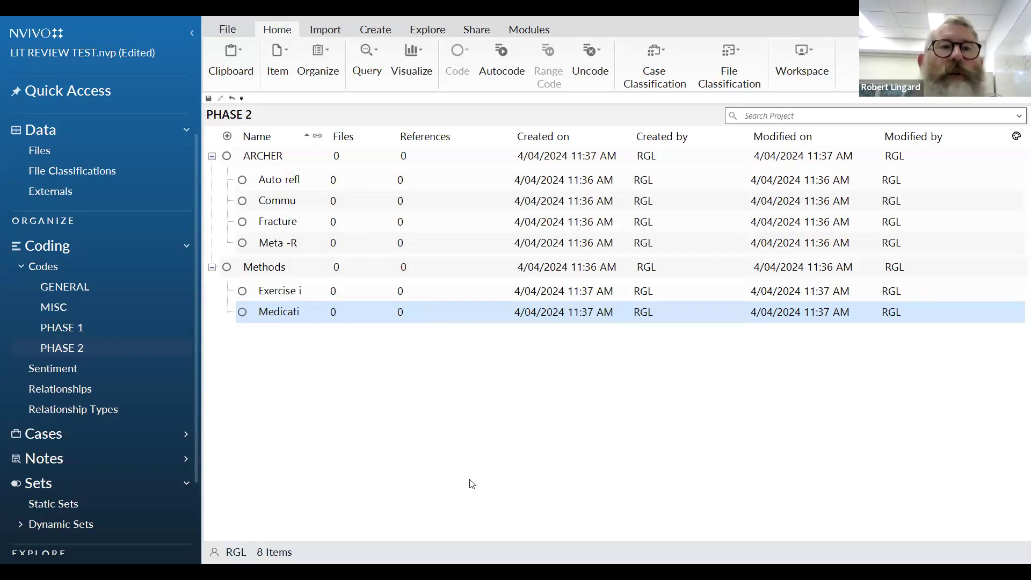
Create a memo named "SUPERVISOR MEETINGS" in the Memos section of the project notes.
left_click(186, 460)
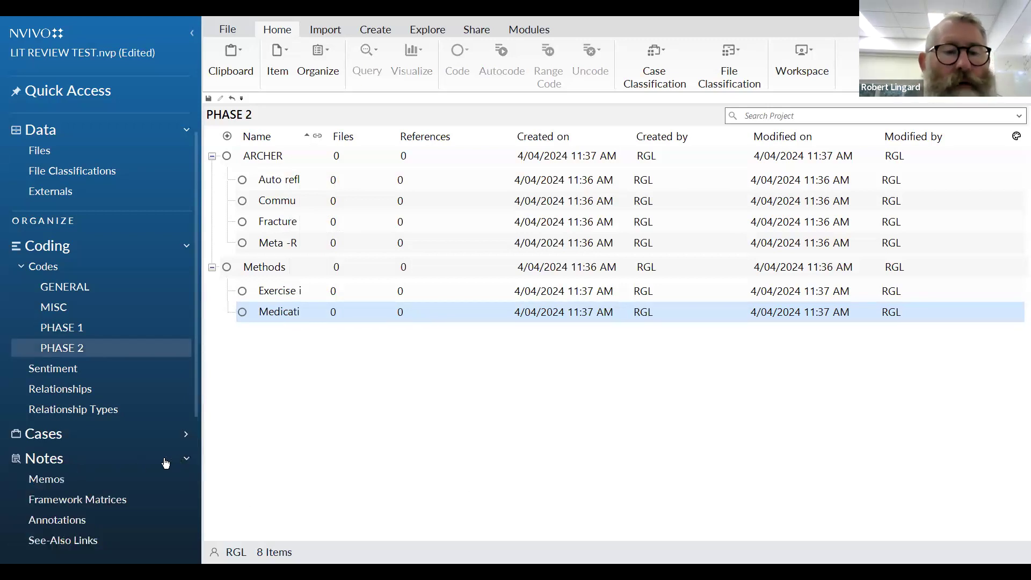
left_click(60, 484)
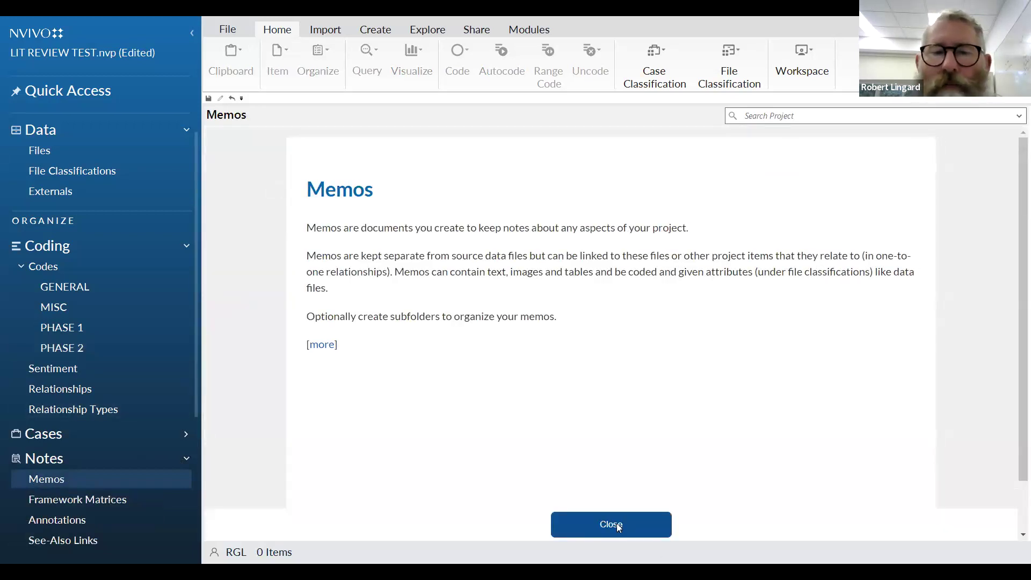
left_click(616, 524)
right_click(269, 249)
left_click(197, 246)
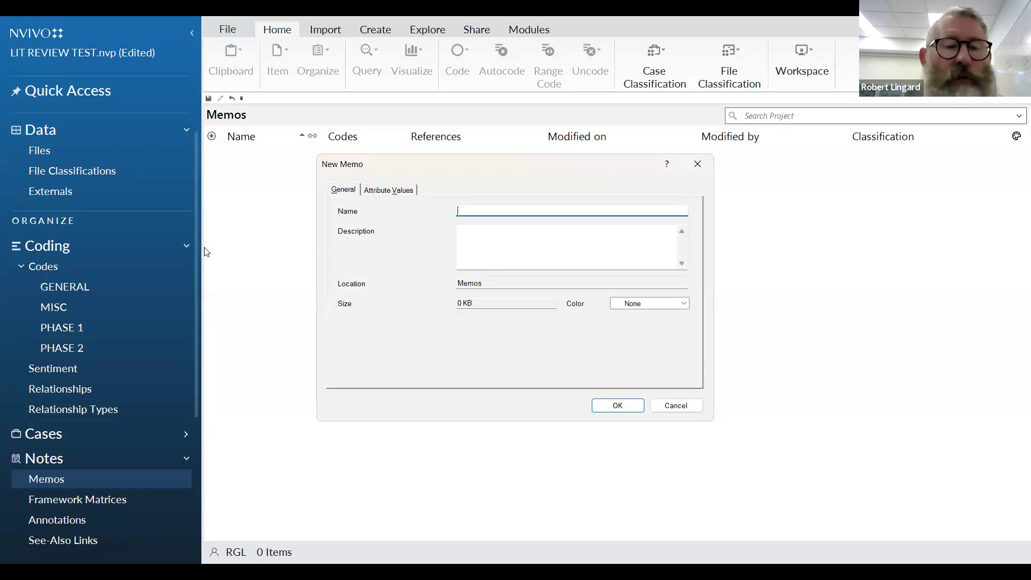
type("SUPERVIS")
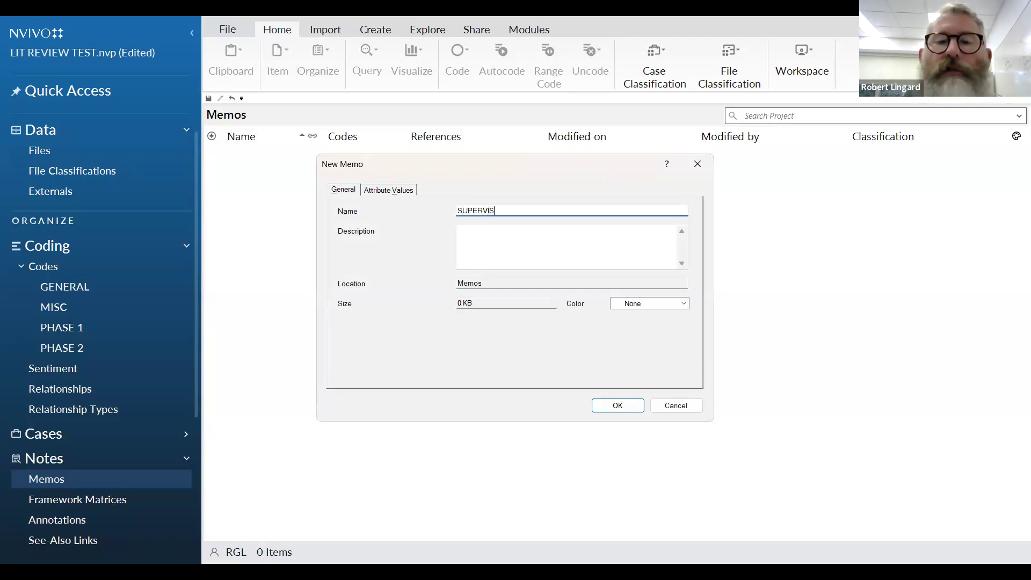
type("OR MEETINGS")
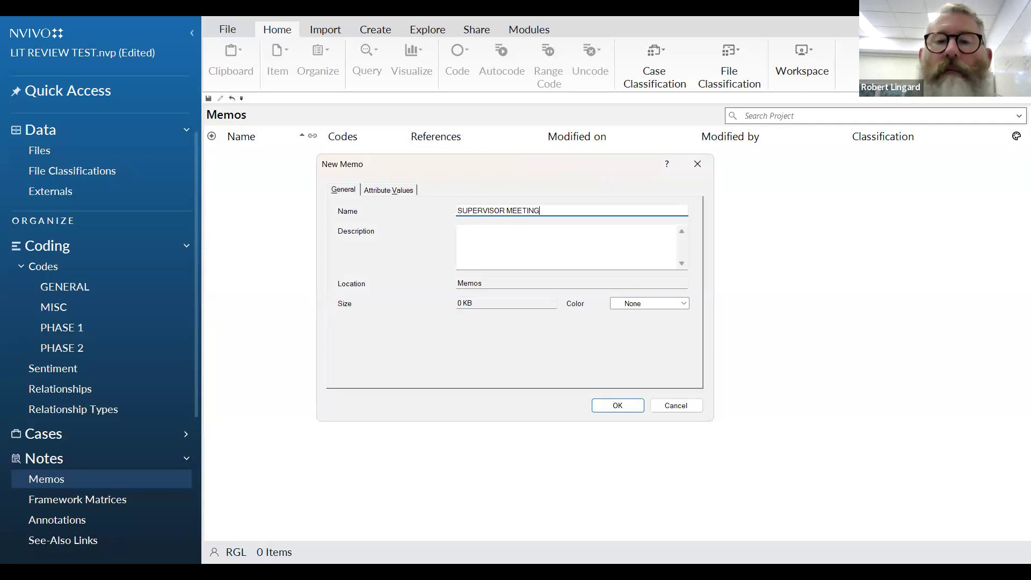
left_click(602, 407)
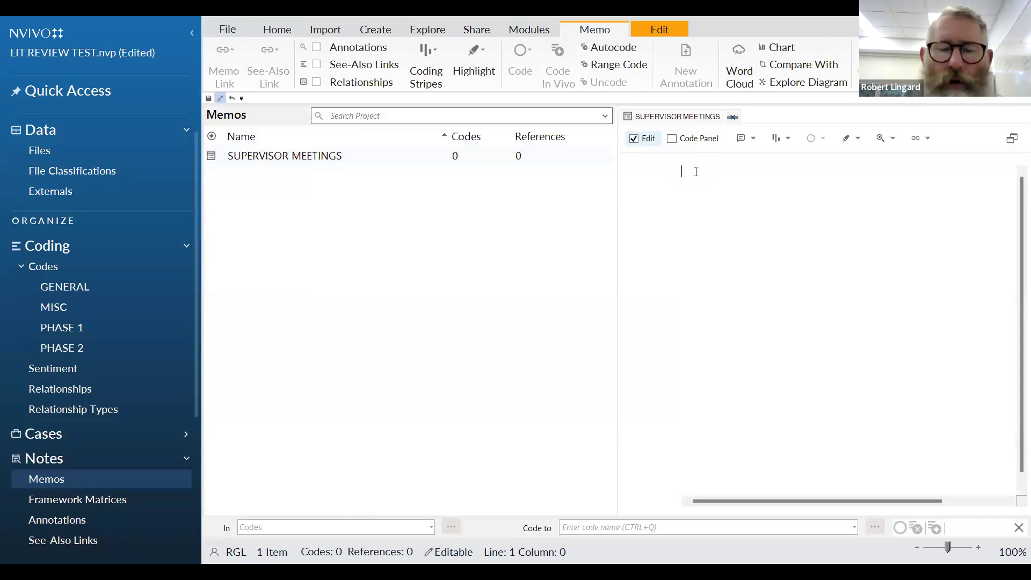
Write the heading line "Meeting with supervisors on 4 Apr 24." in the SUPERVISOR MEETINGS memo.
type("Meetin")
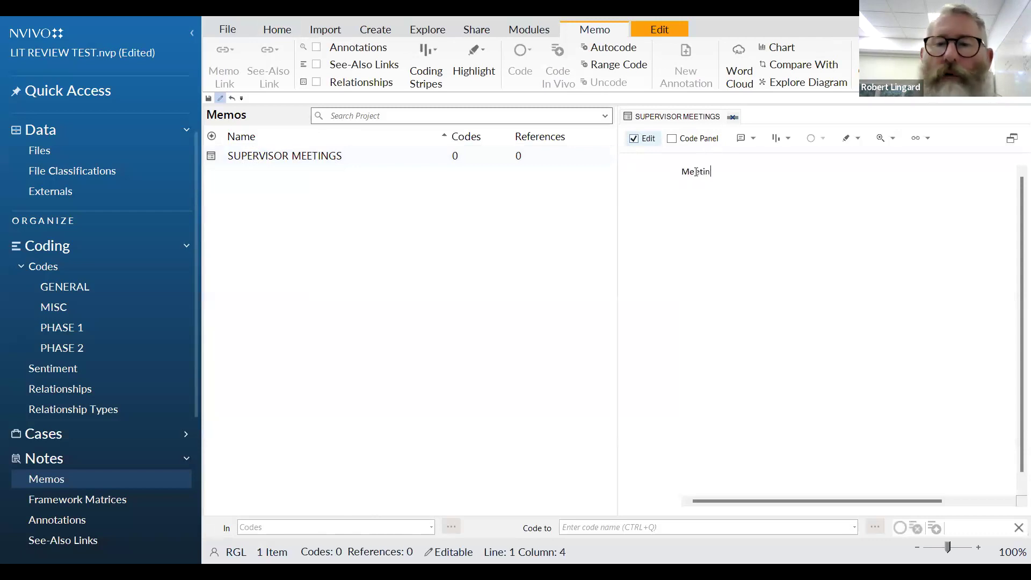
type("g with supervis")
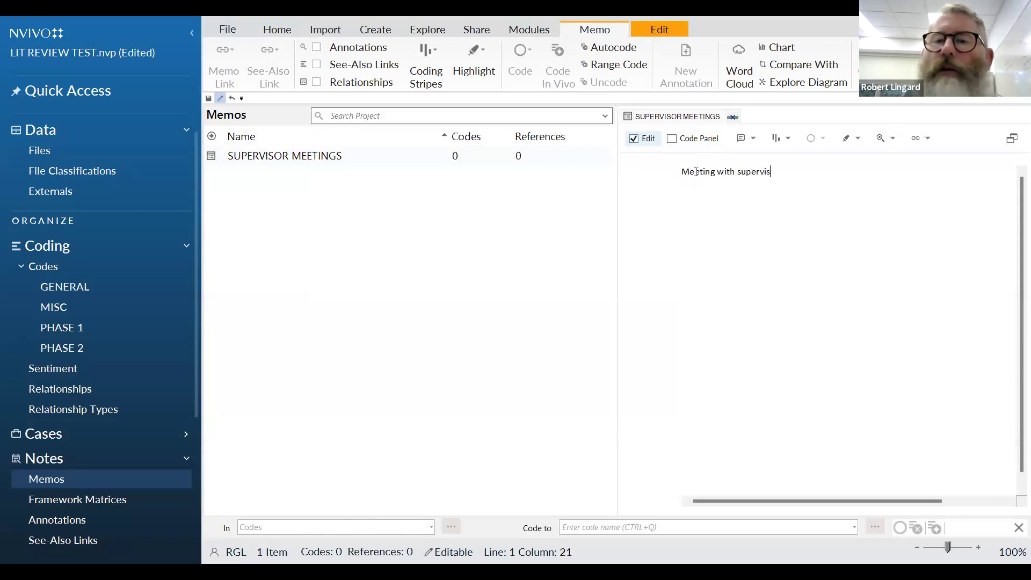
type("ors on 4")
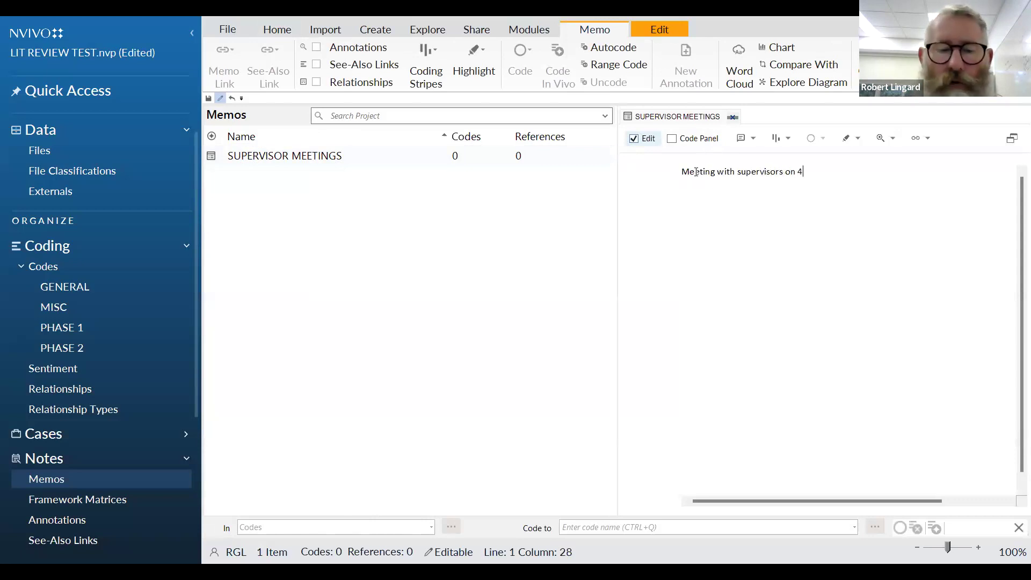
type(" Apr 24.")
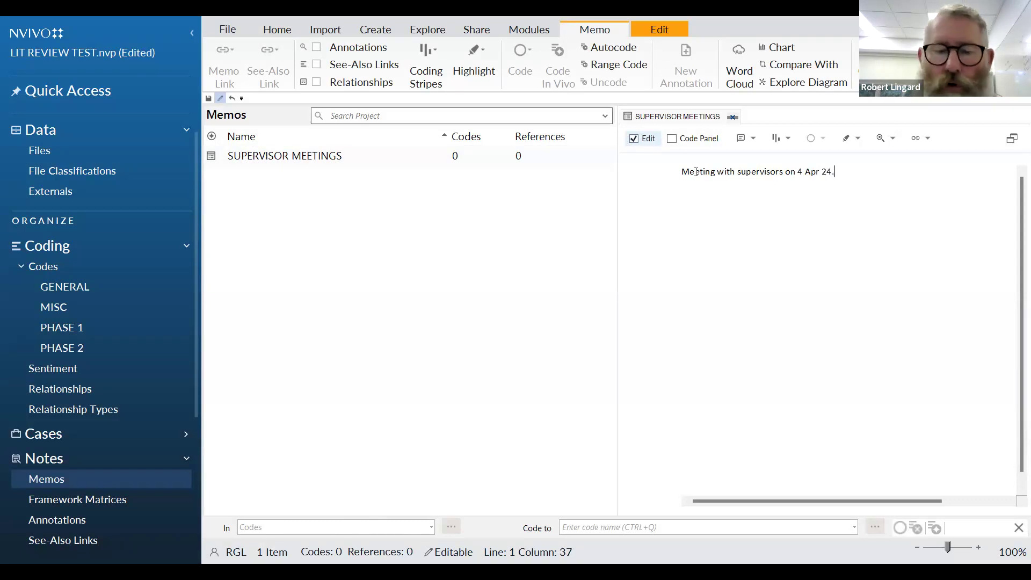
Add three lines numbered 1, 2 and 3 below the meeting heading in the memo.
key("Return")
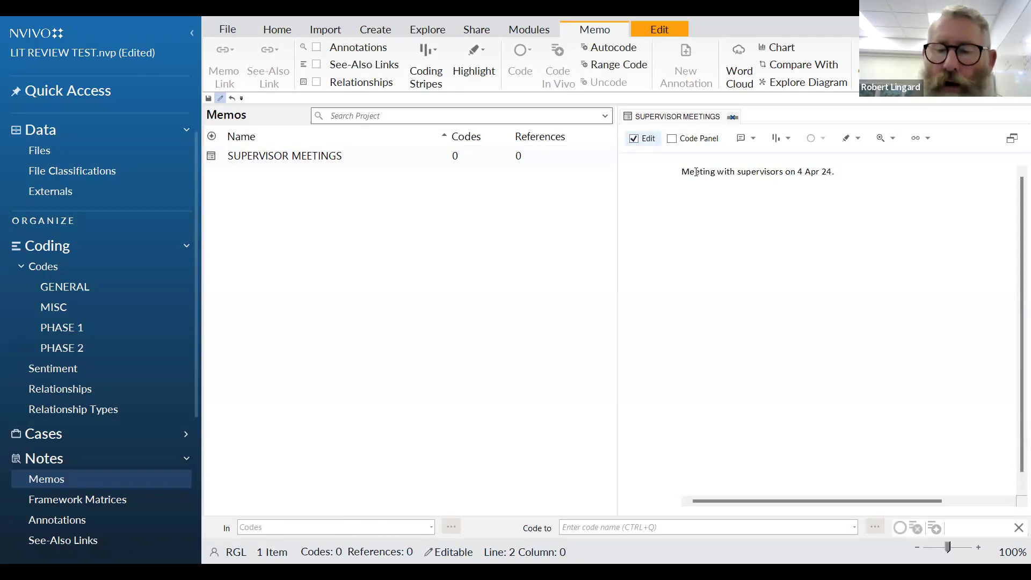
type("1")
key("Return")
type("@")
key("Return")
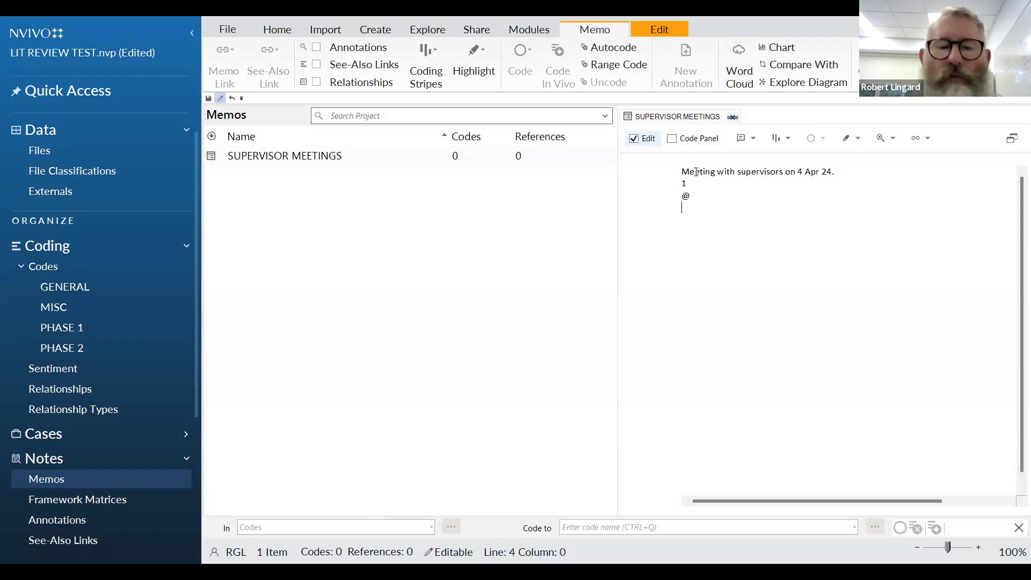
key("BackSpace")
key("BackSpace")
type("@")
key("Return")
type("#")
key("BackSpace")
key("BackSpace")
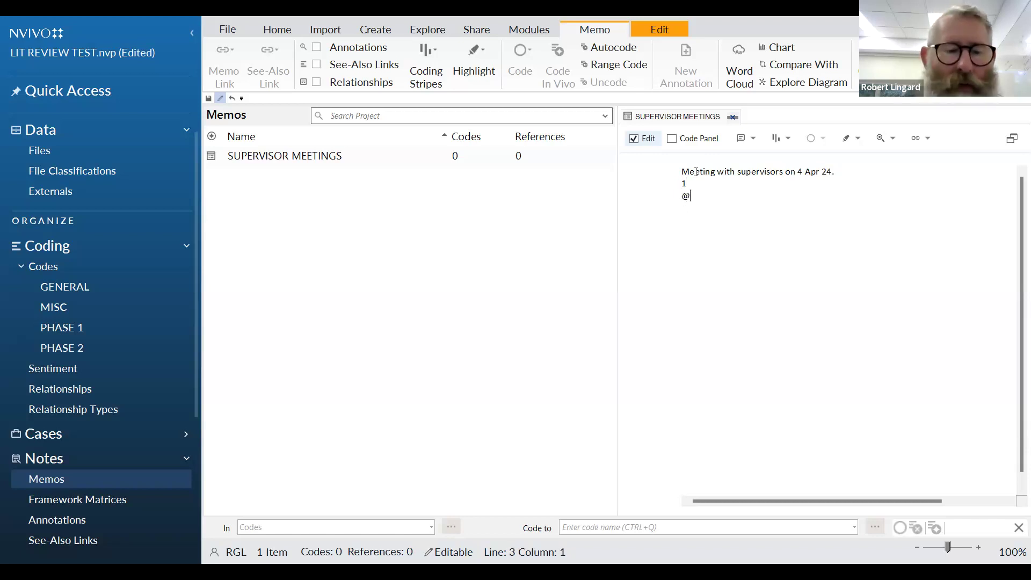
key("BackSpace")
type("2")
key("Return")
type("3")
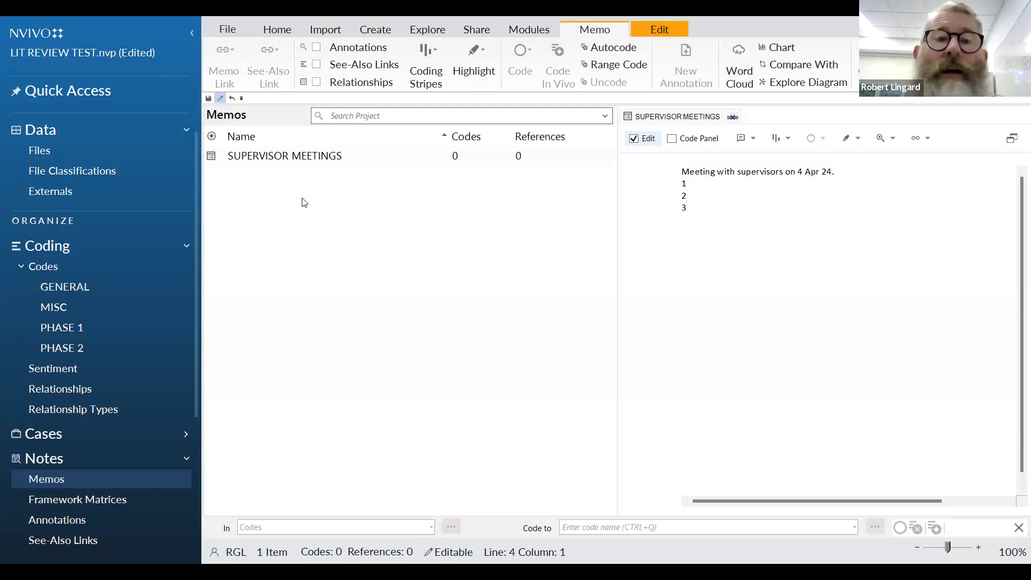
Create a second memo named "rEFLECTIONS" in the Memos section.
right_click(240, 236)
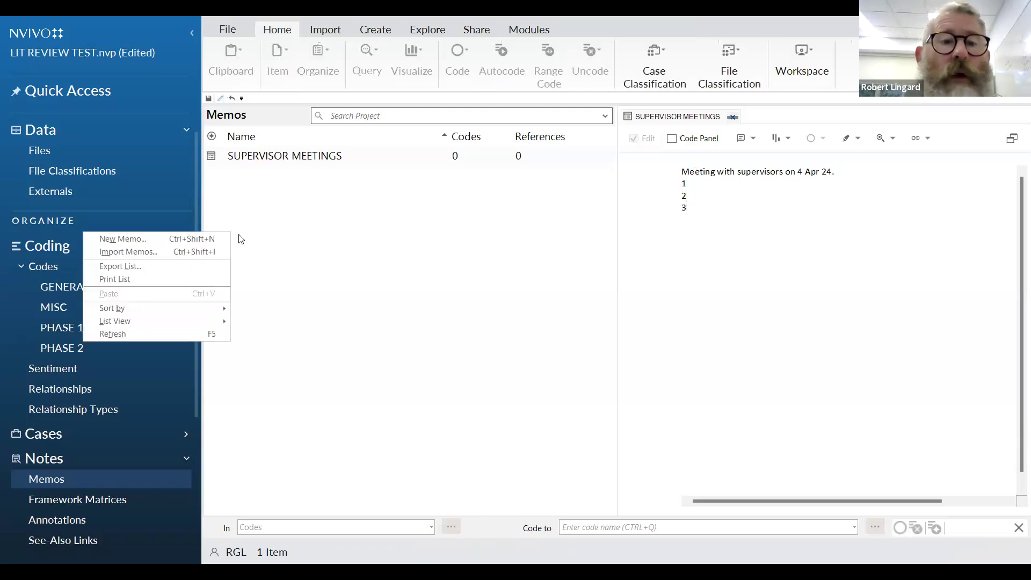
left_click(143, 237)
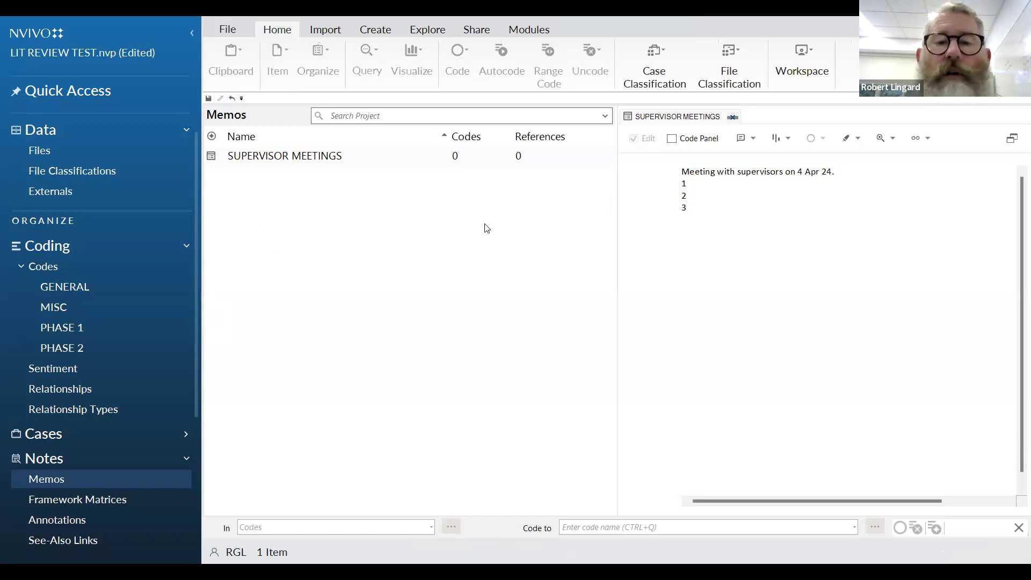
type("refelction")
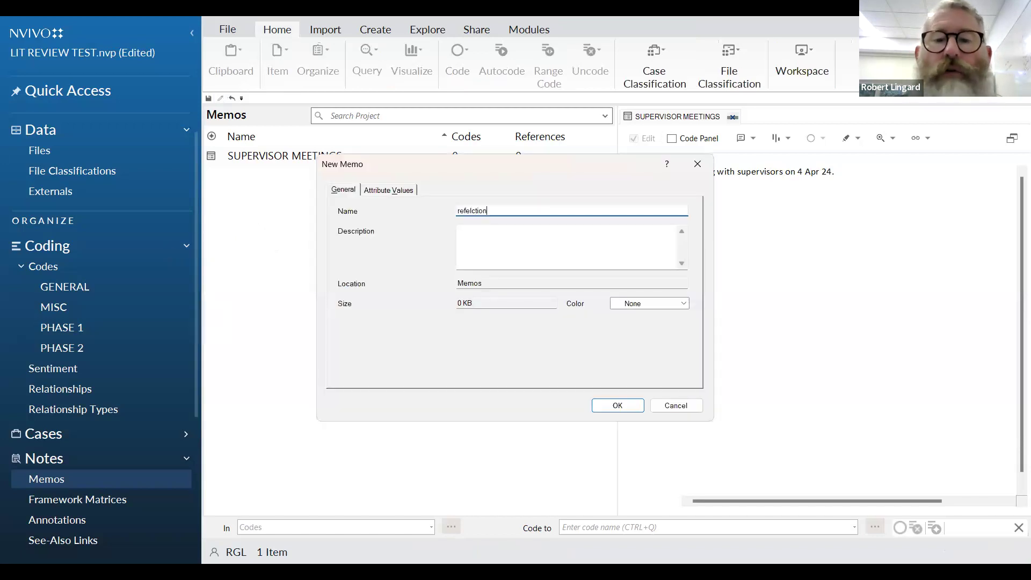
key("BackSpace")
key("BackSpace")
key("BackSpace")
key("BackSpace")
key("BackSpace")
key("BackSpace")
key("BackSpace")
key("BackSpace")
key("BackSpace")
type("rE")
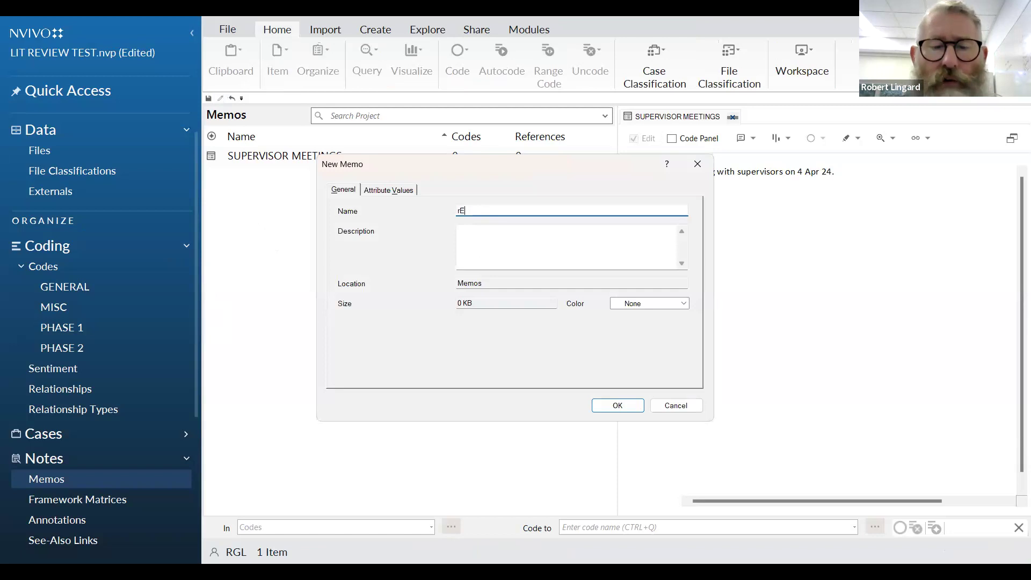
type("FLECTIONS")
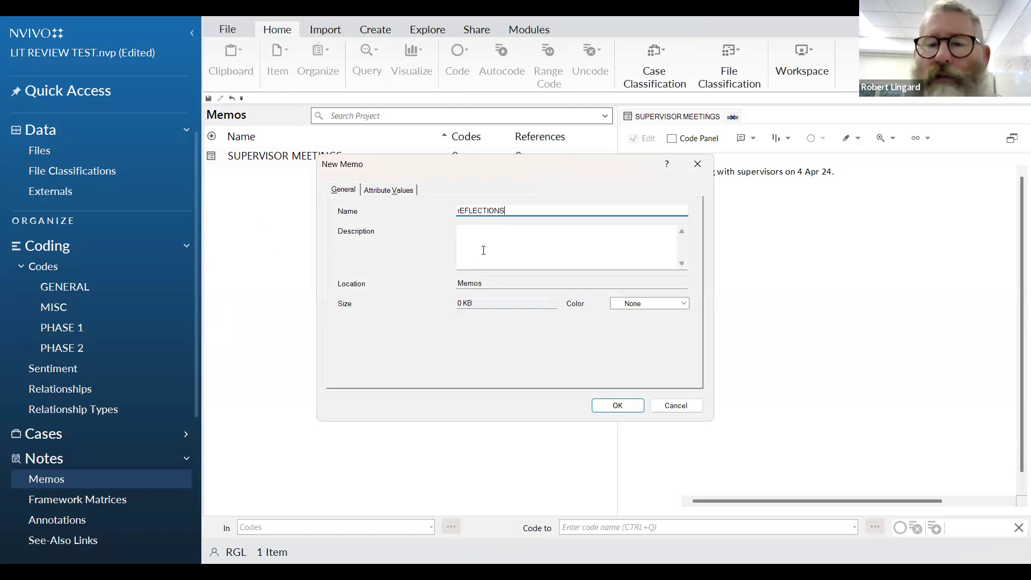
left_click(623, 411)
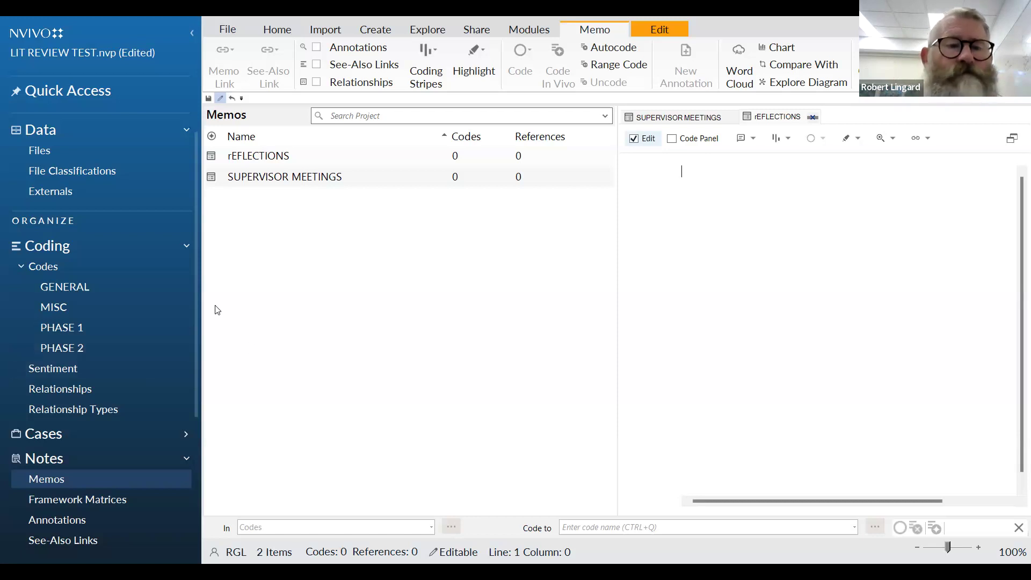
Open the Files section, switch to EndNote and select the six references from "School-Based Mental Health Promotion" to "Towards an evidence-base", plus "A temporal framework".
left_click(39, 151)
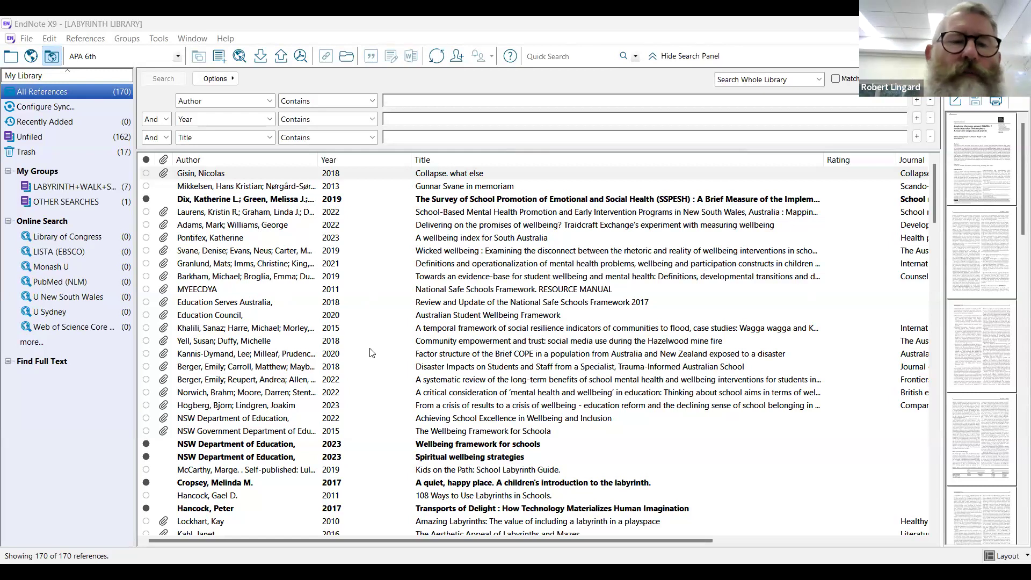
left_click(200, 217)
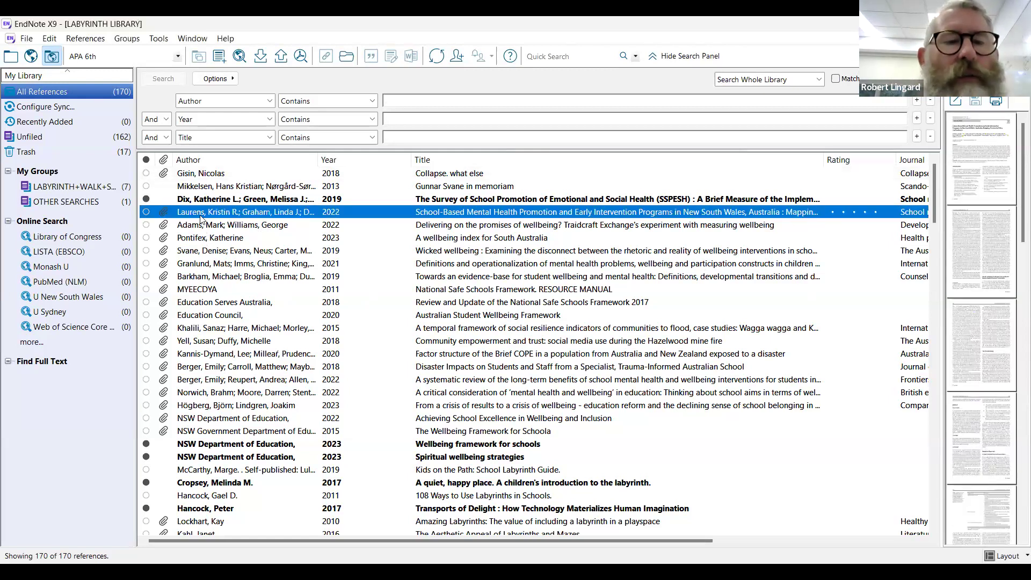
left_click(203, 279, "shift")
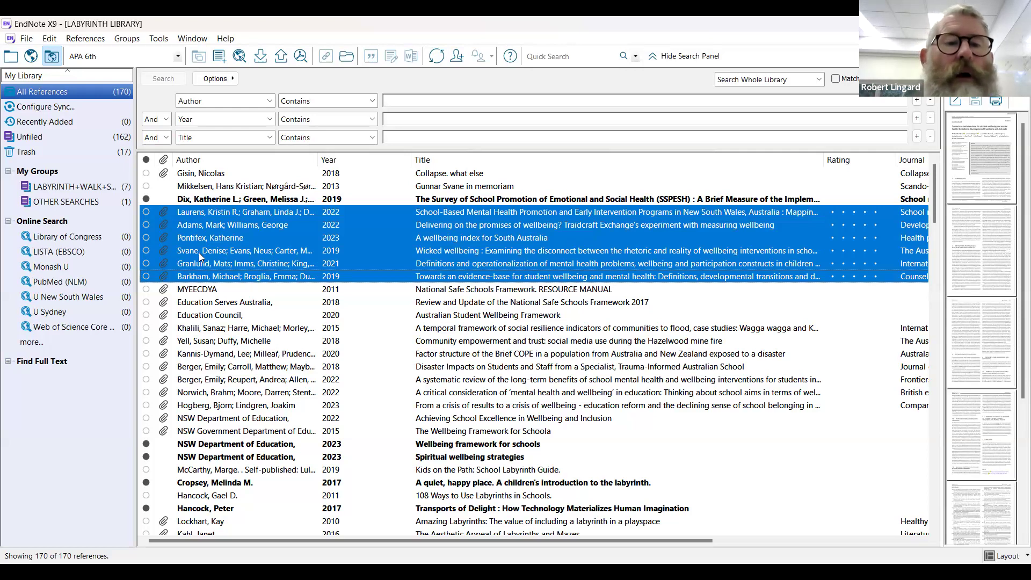
left_click(233, 329, "ctrl")
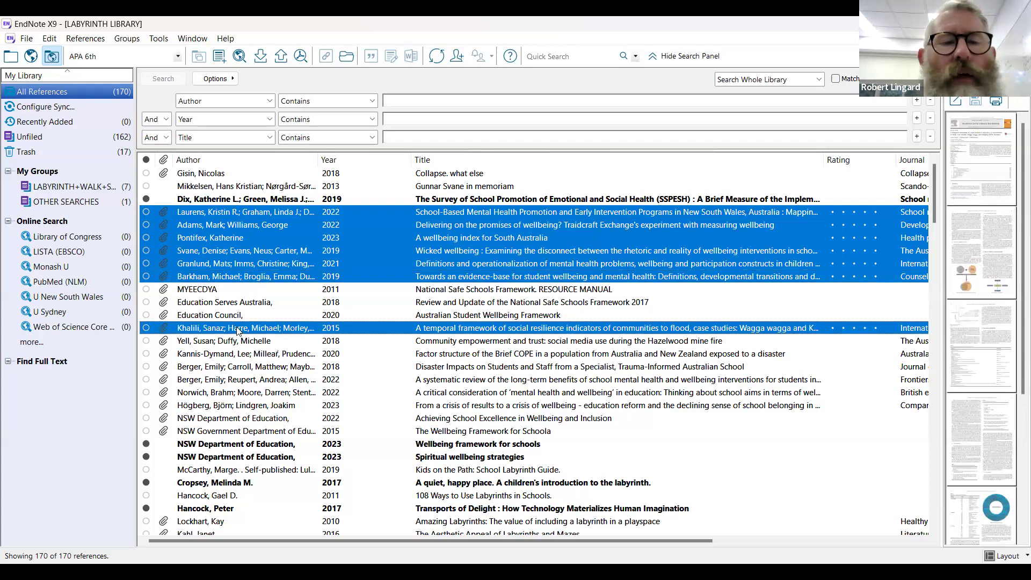
Export the selected references to the LABYRINTH folder as an XML file named "library demo".
right_click(238, 329)
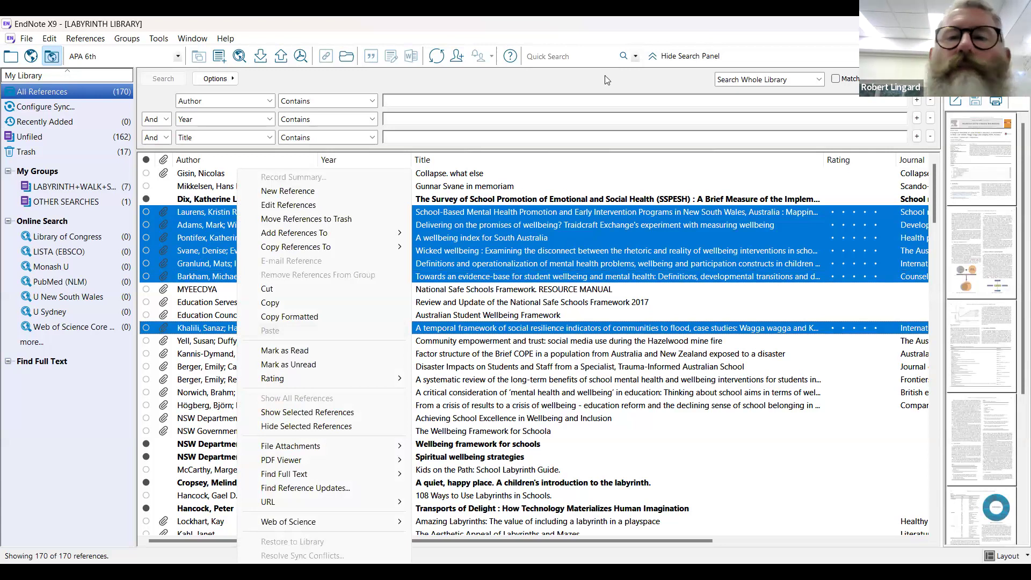
left_click(50, 40)
mouse_move(32, 41)
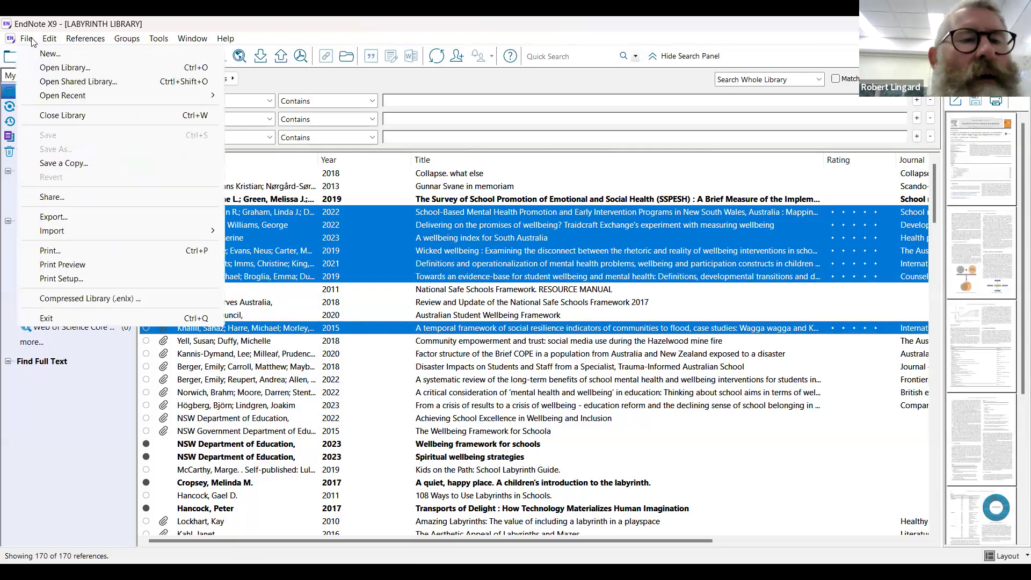
left_click(53, 217)
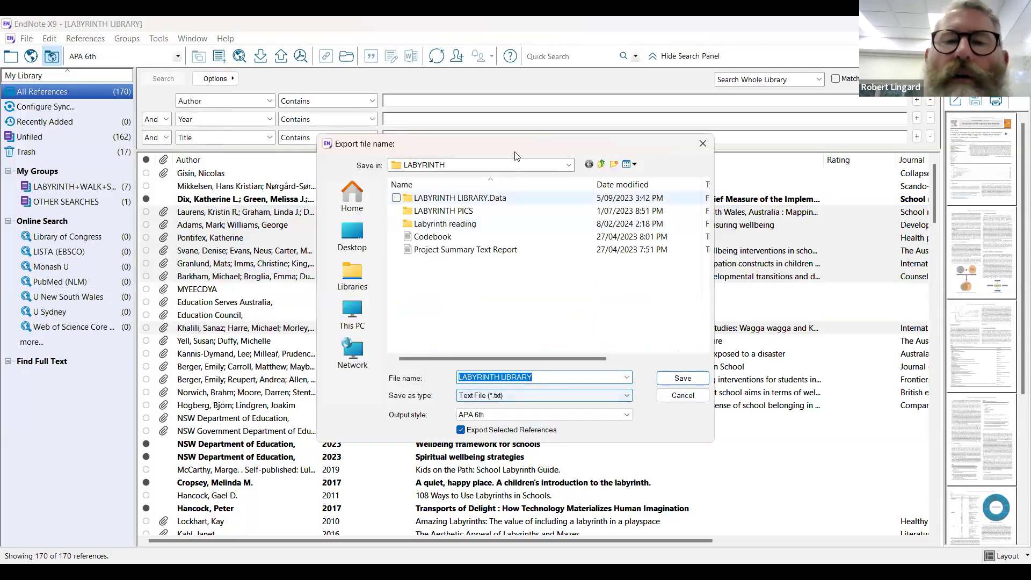
left_click_drag(509, 144, 455, 100)
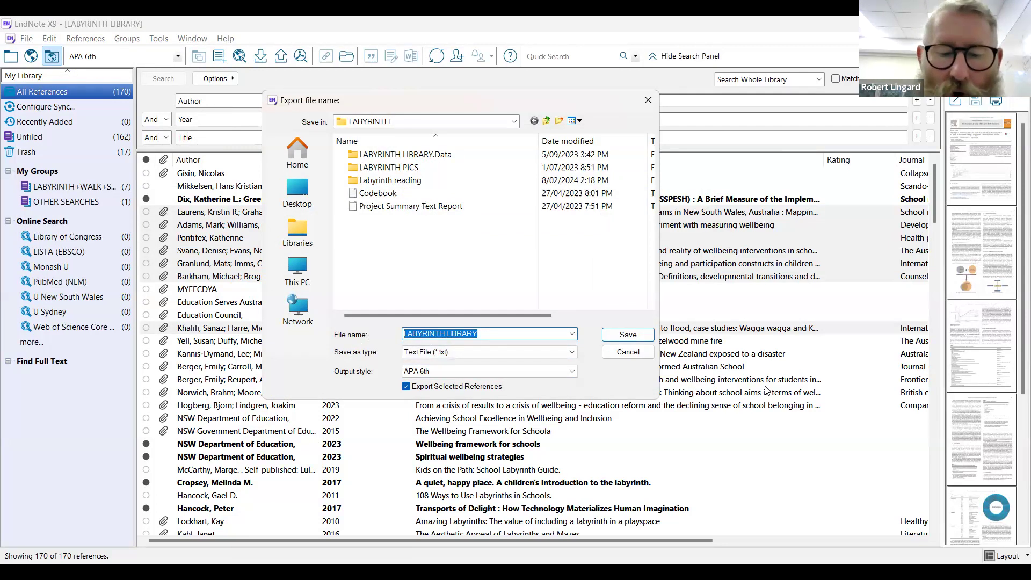
type("libr")
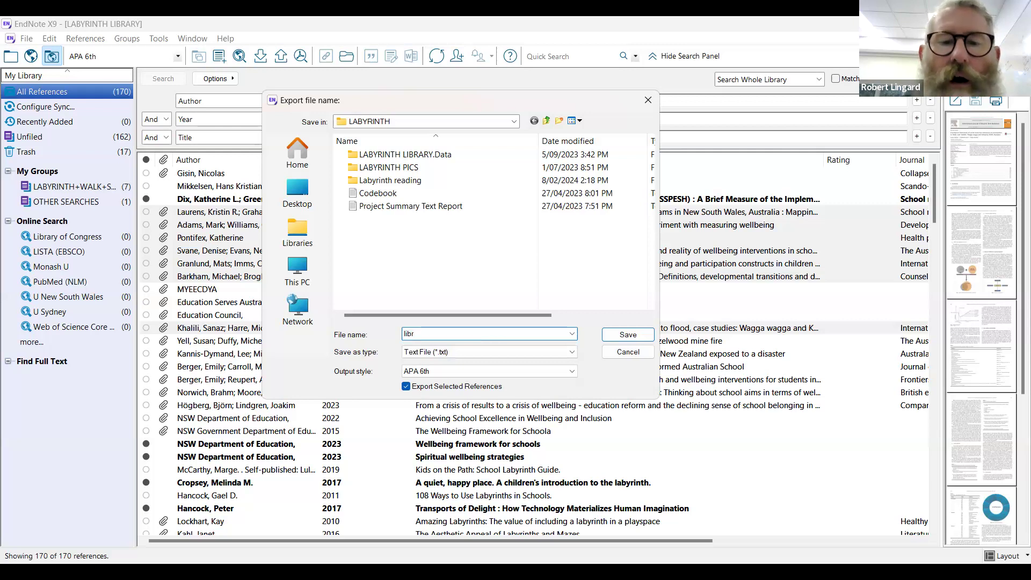
type("ary demo")
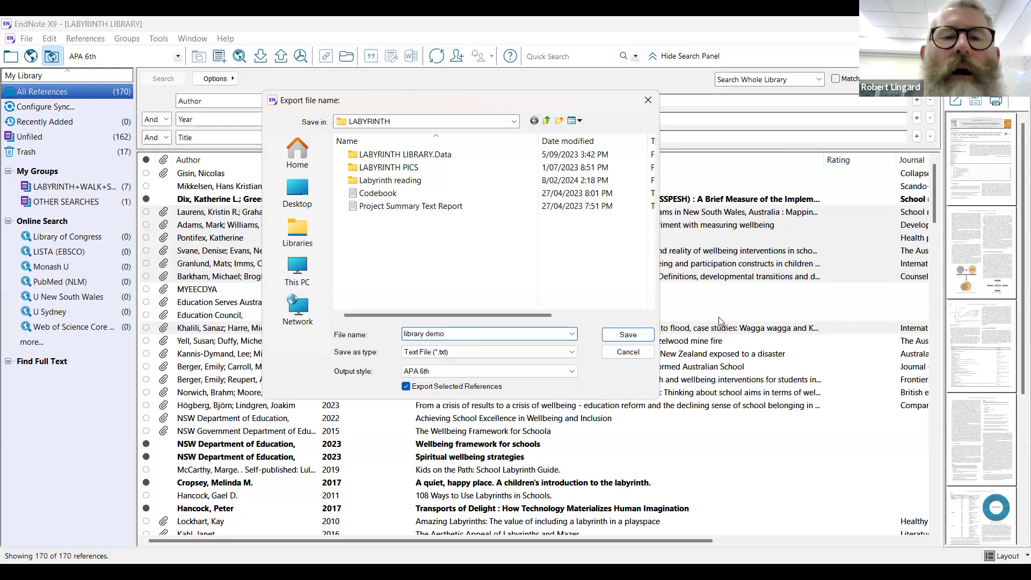
left_click(572, 353)
left_click(556, 389)
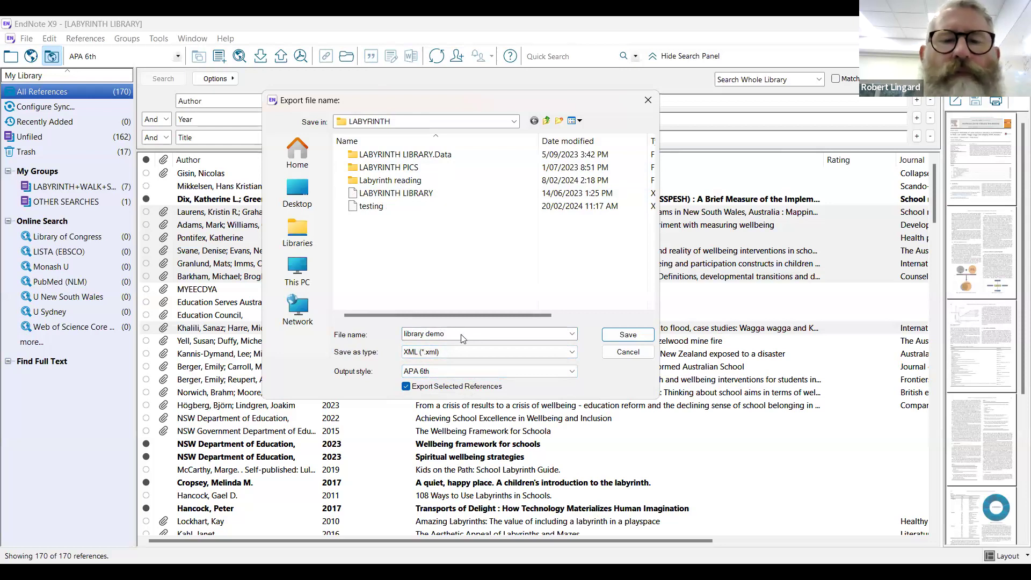
left_click(572, 352)
left_click(572, 352)
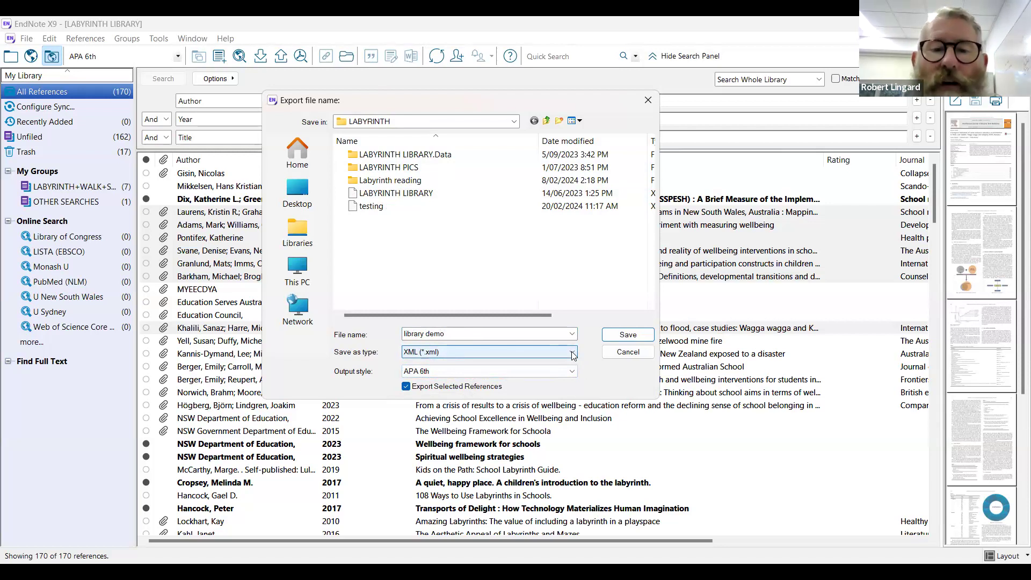
left_click(634, 336)
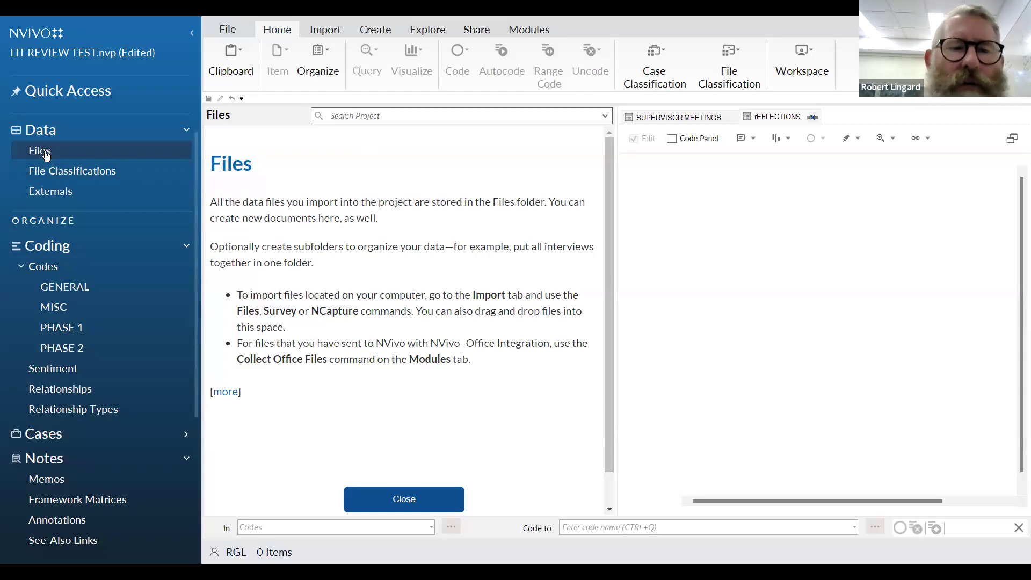
Switch to NVivo and import the EndNote bibliography file "library demo" from the Desktop's LABYRINTH folder into Files.
left_click(415, 507)
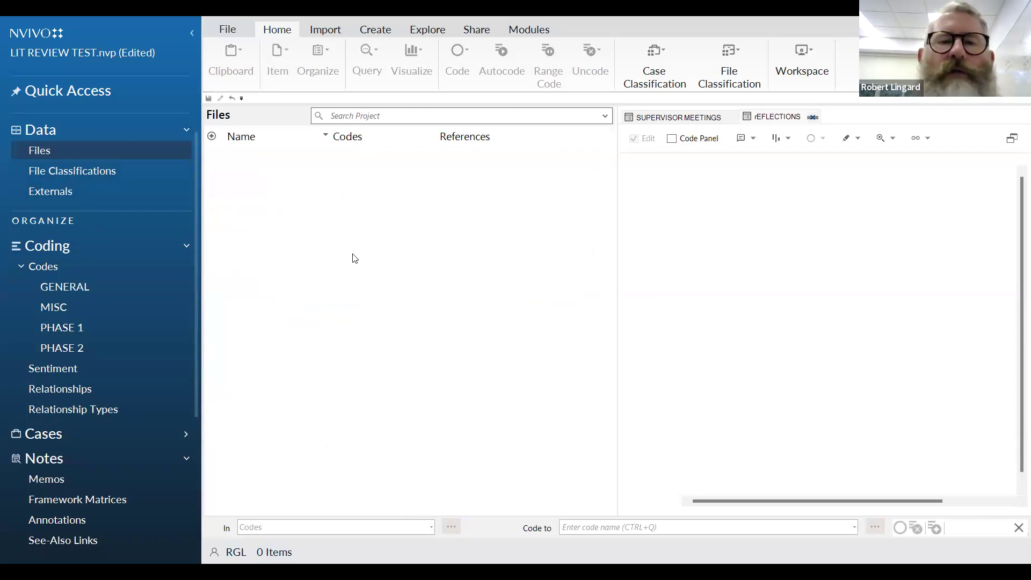
left_click(327, 31)
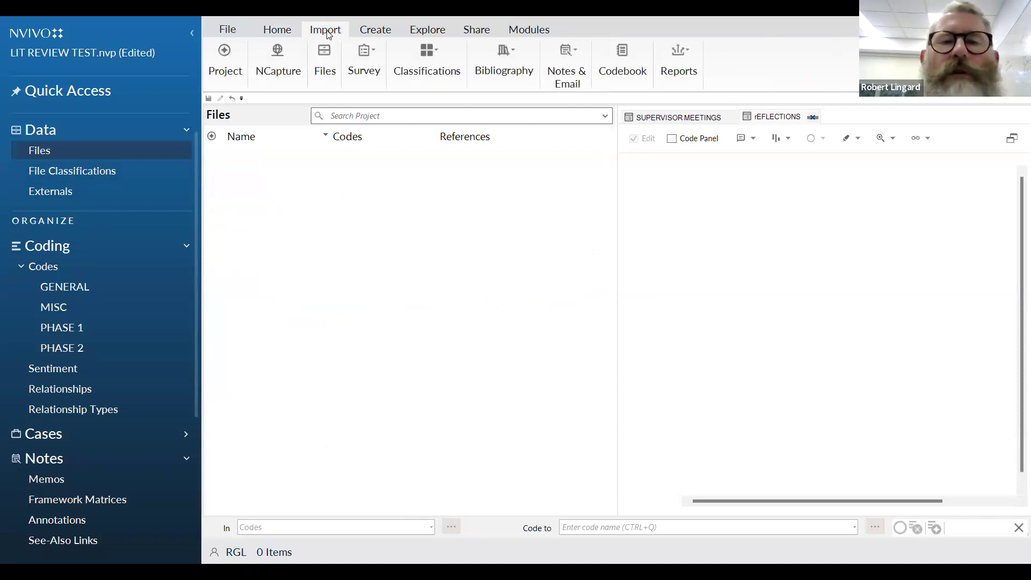
left_click(510, 61)
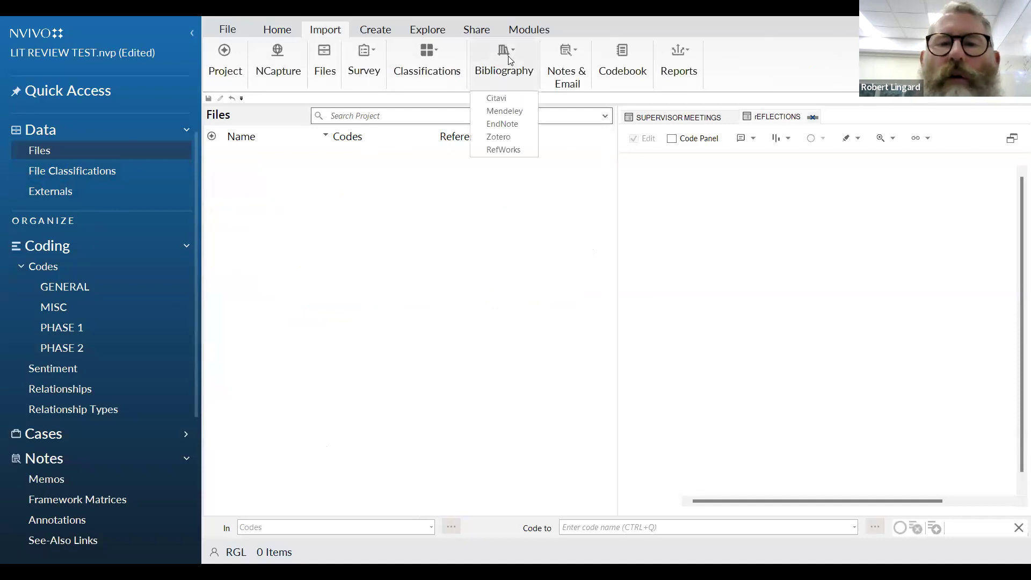
left_click(510, 129)
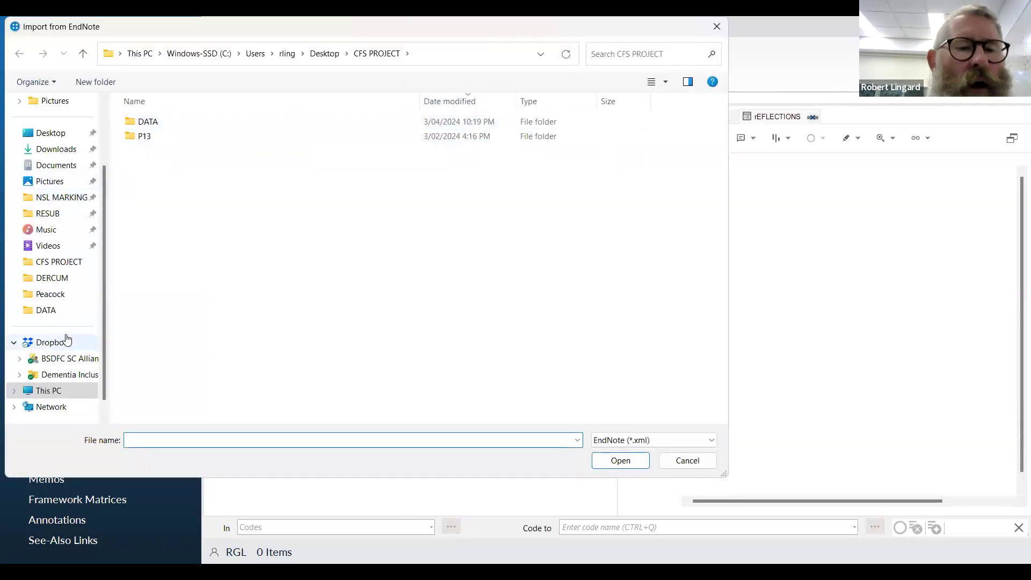
left_click(46, 133)
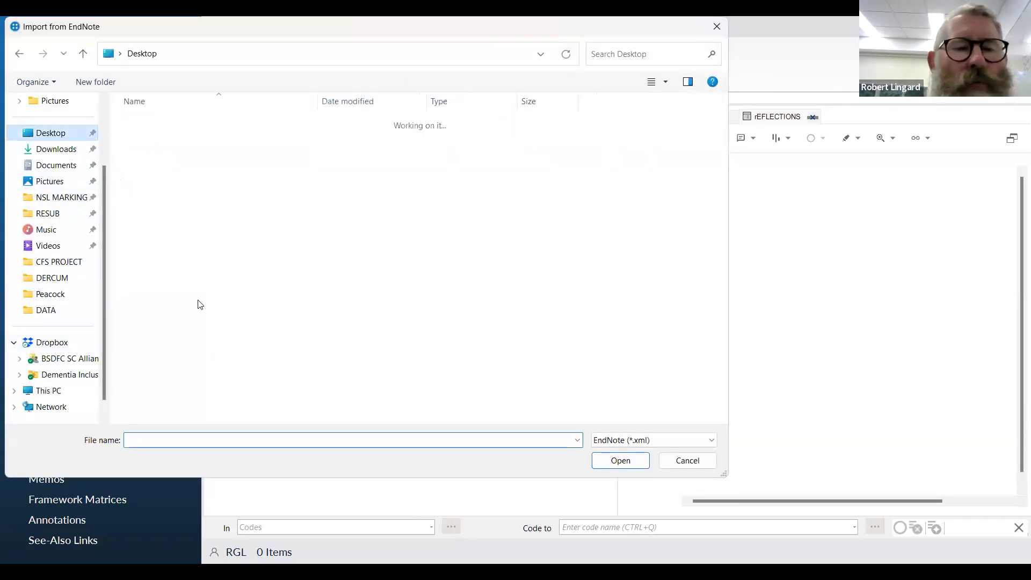
scroll(215, 369, "down", 4)
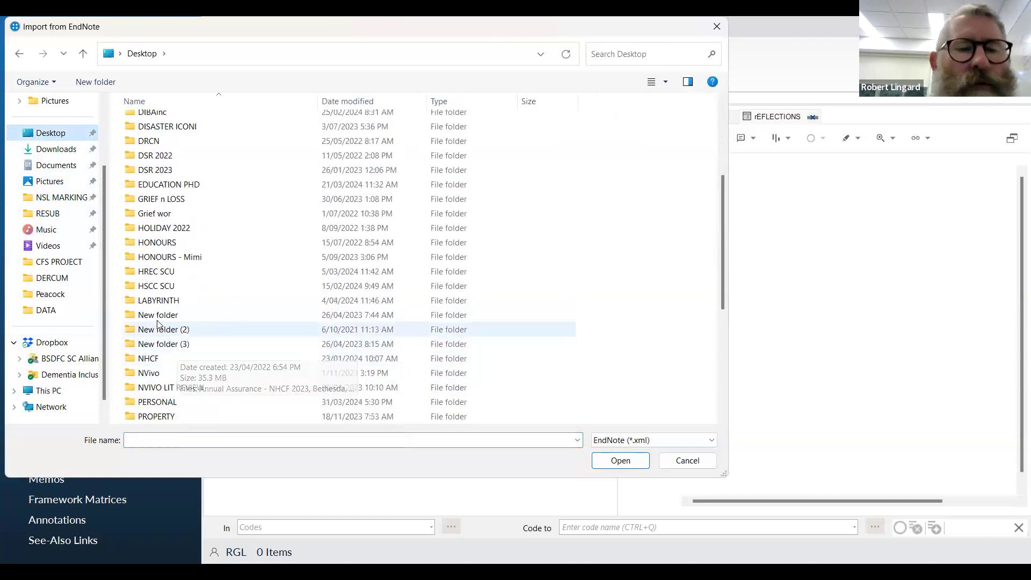
double_click(159, 301)
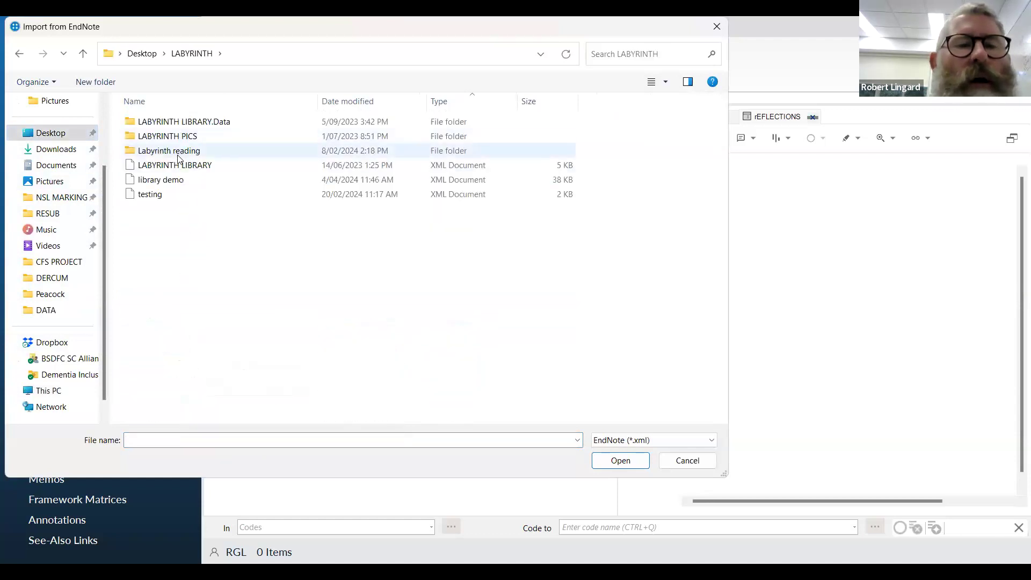
left_click(168, 181)
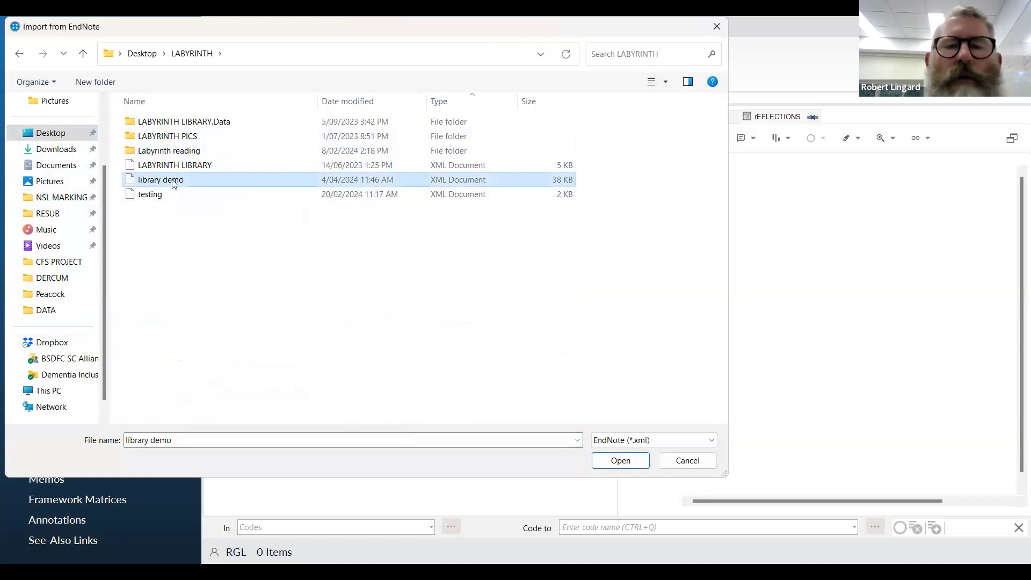
double_click(222, 183)
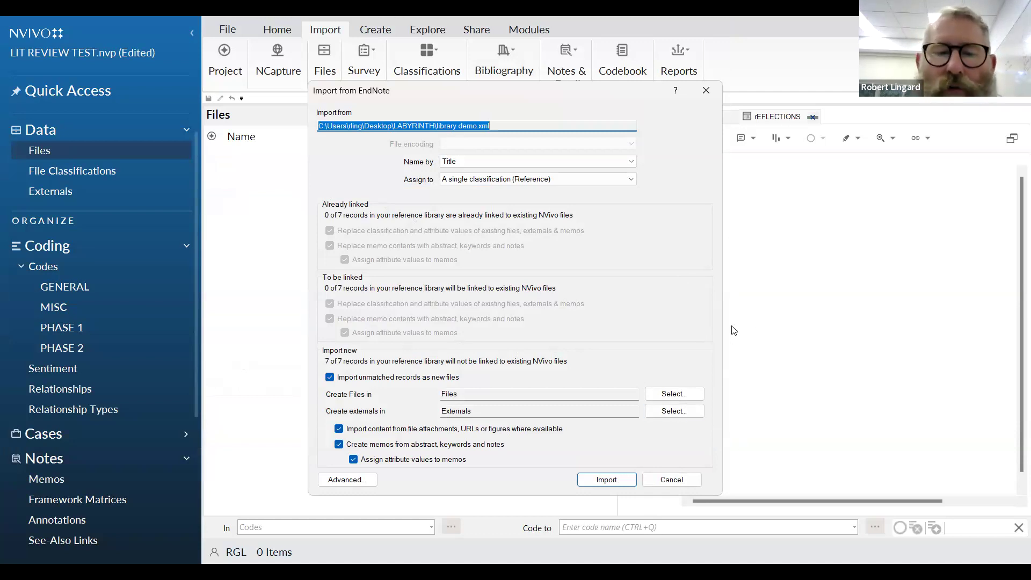
left_click(623, 481)
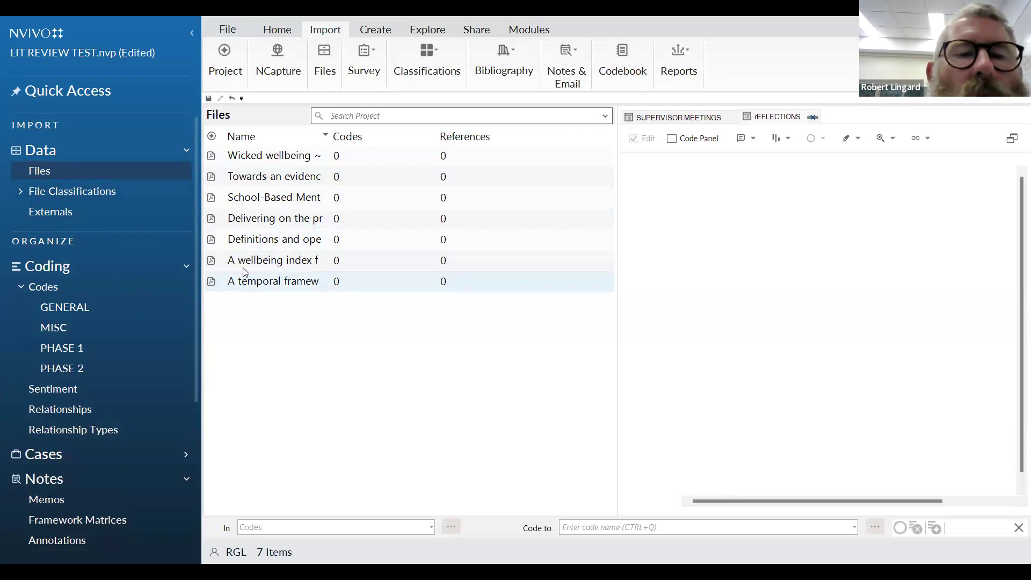
Open the imported "Wicked wellbeing" article and look through its first pages.
left_click(248, 156)
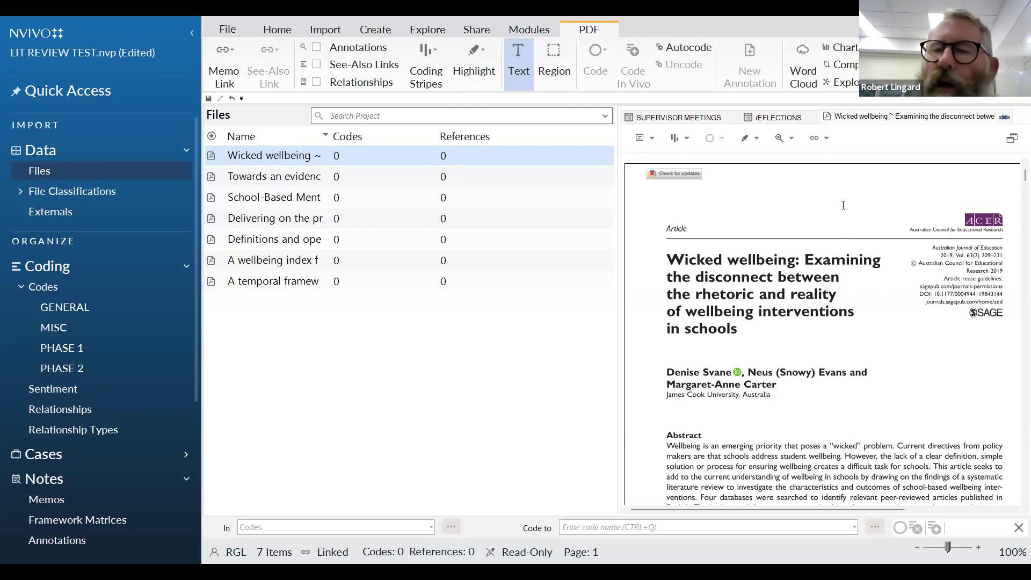
scroll(861, 326, "down", 5)
scroll(861, 326, "down", 10)
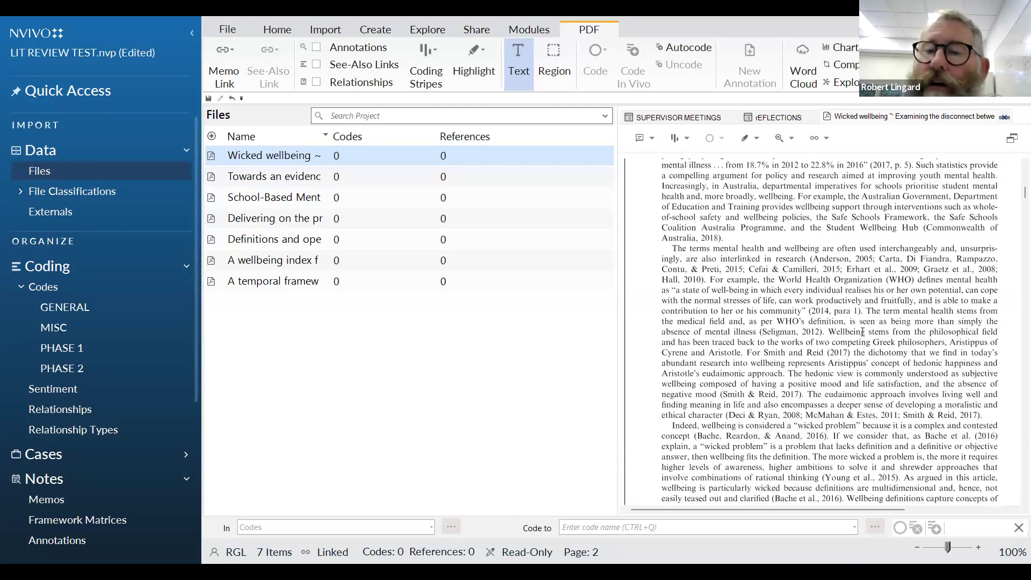
scroll(861, 334, "up", 15)
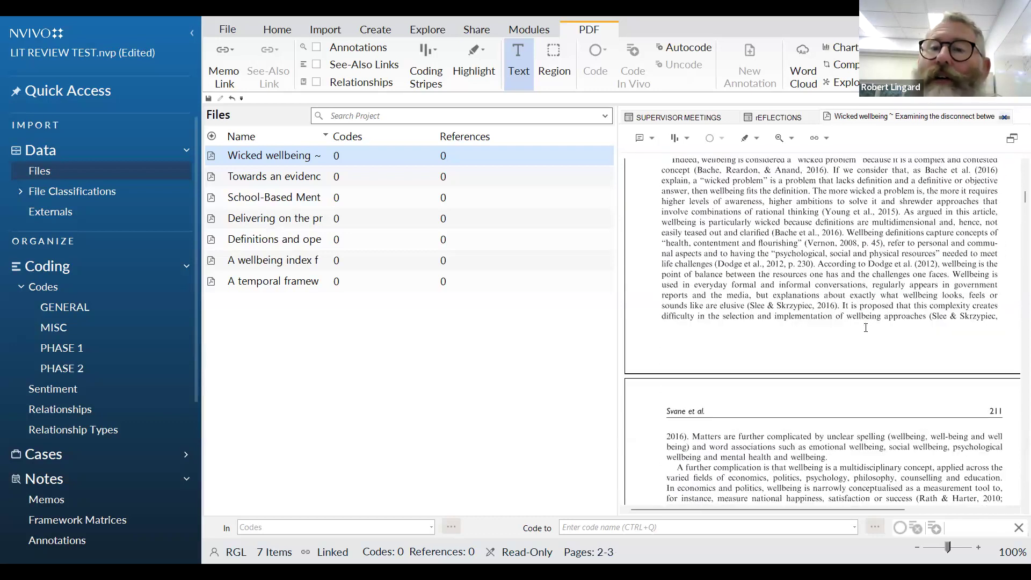
right_click(868, 117)
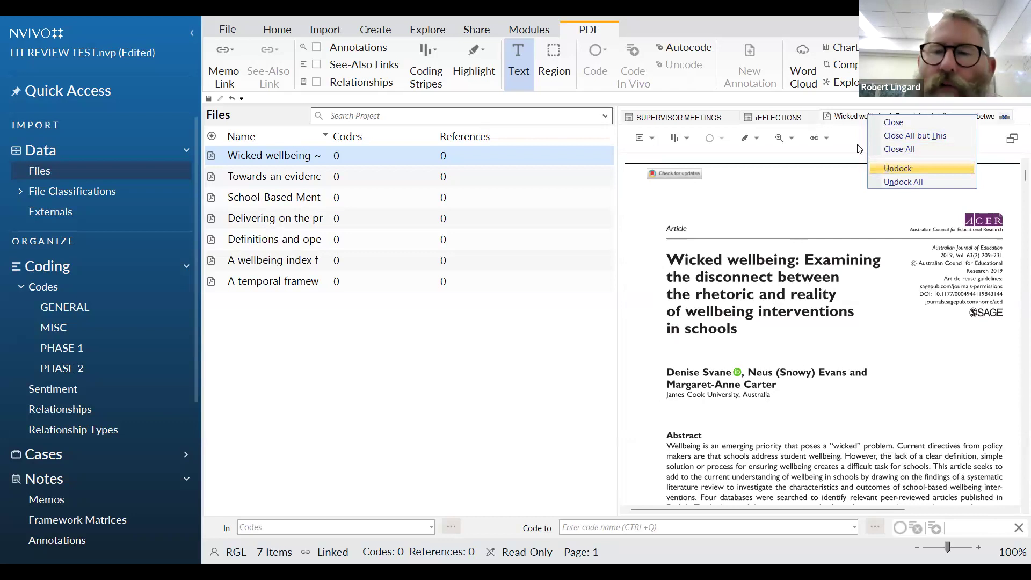
left_click(240, 161)
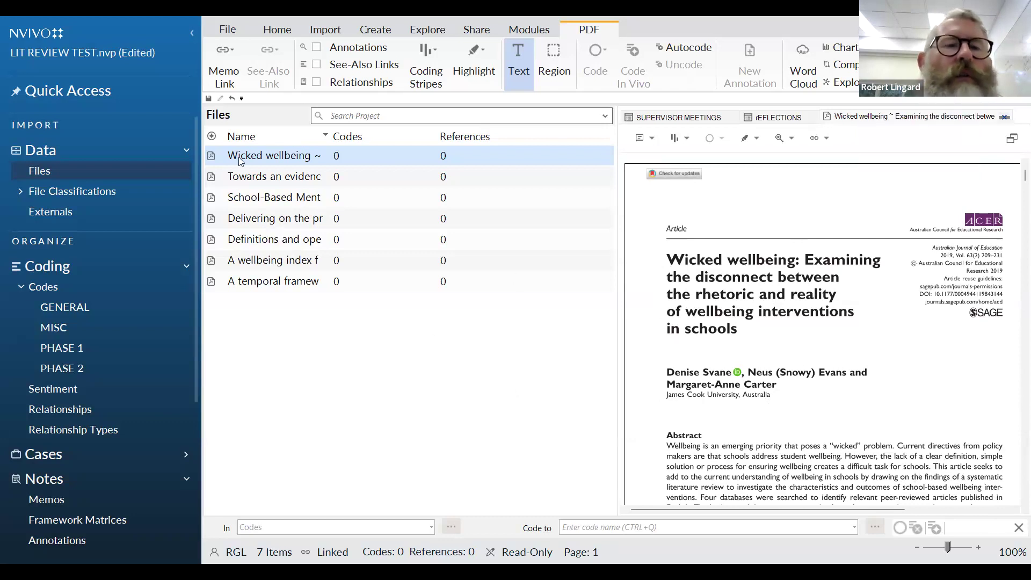
left_click(240, 161, "ctrl")
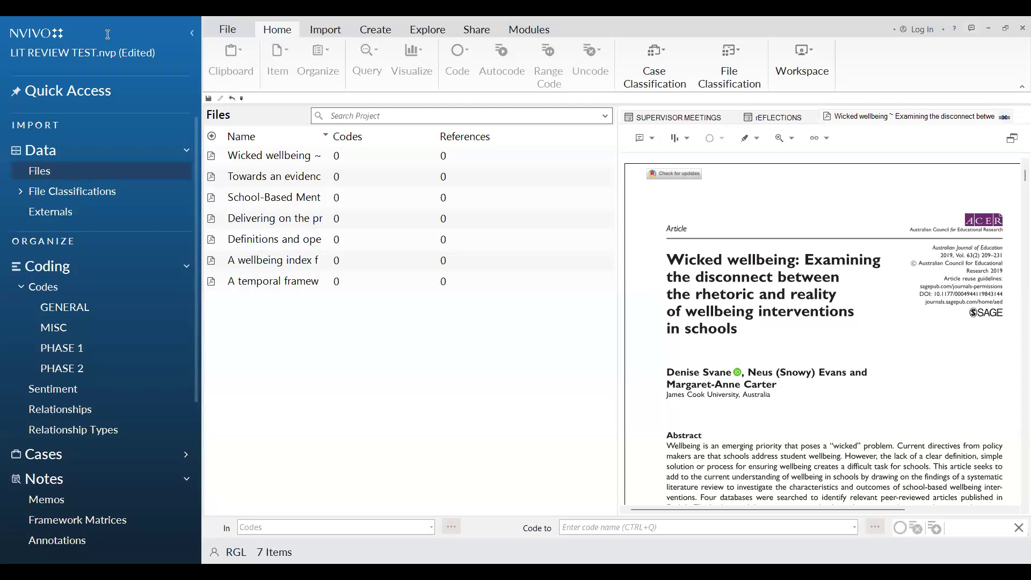
Undock the open "Wicked wellbeing" article into its own window.
right_click(925, 119)
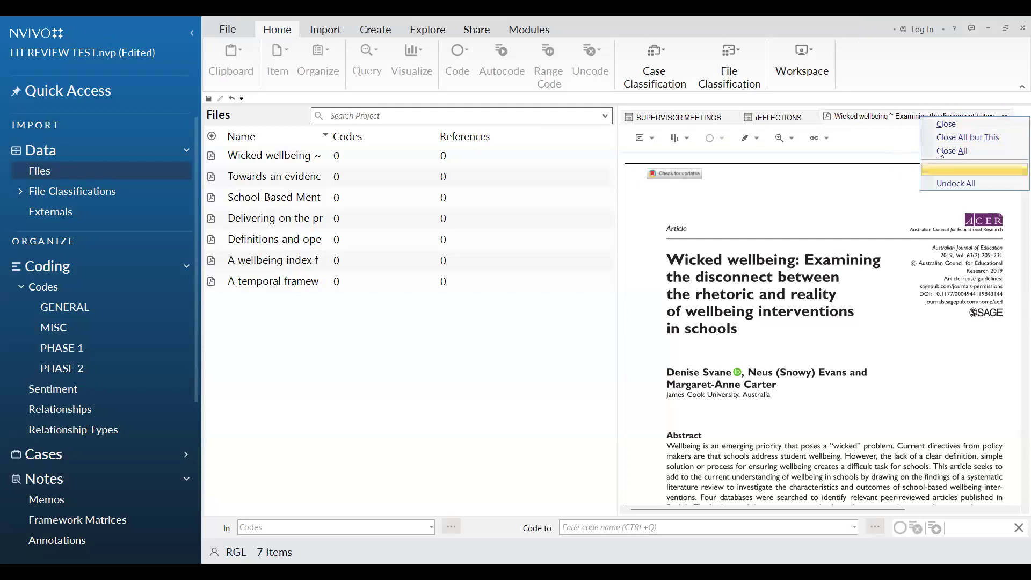
left_click(942, 171)
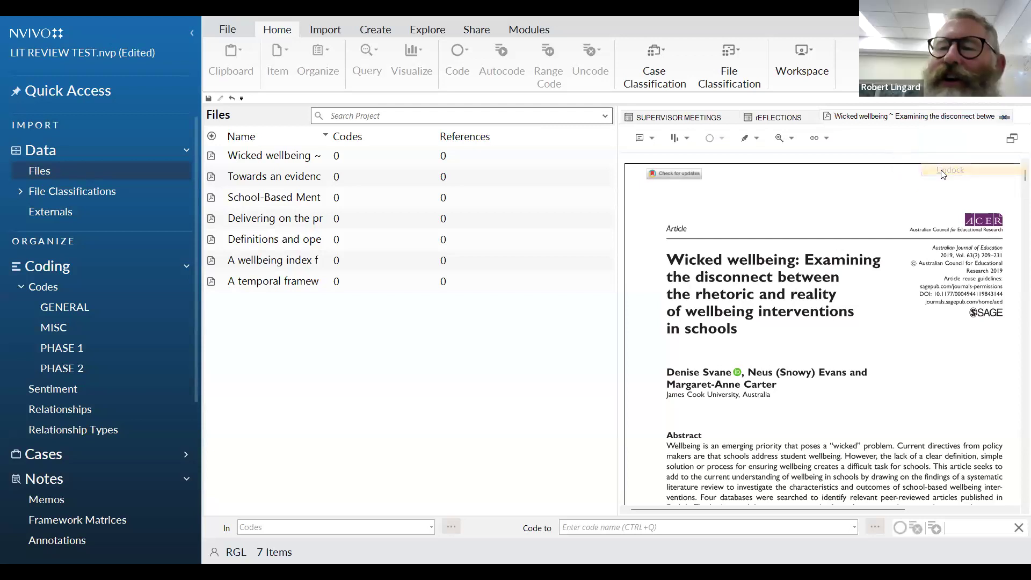
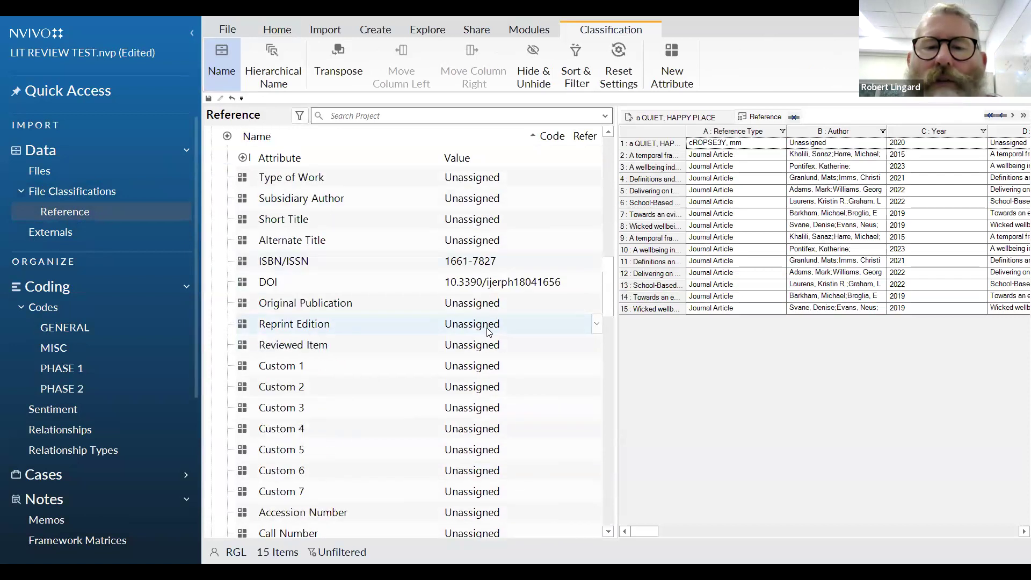
Look through the Reference classification's attribute list and its classification sheet columns, from Reference Type across to Tertiary Author.
scroll(489, 331, "down", 1)
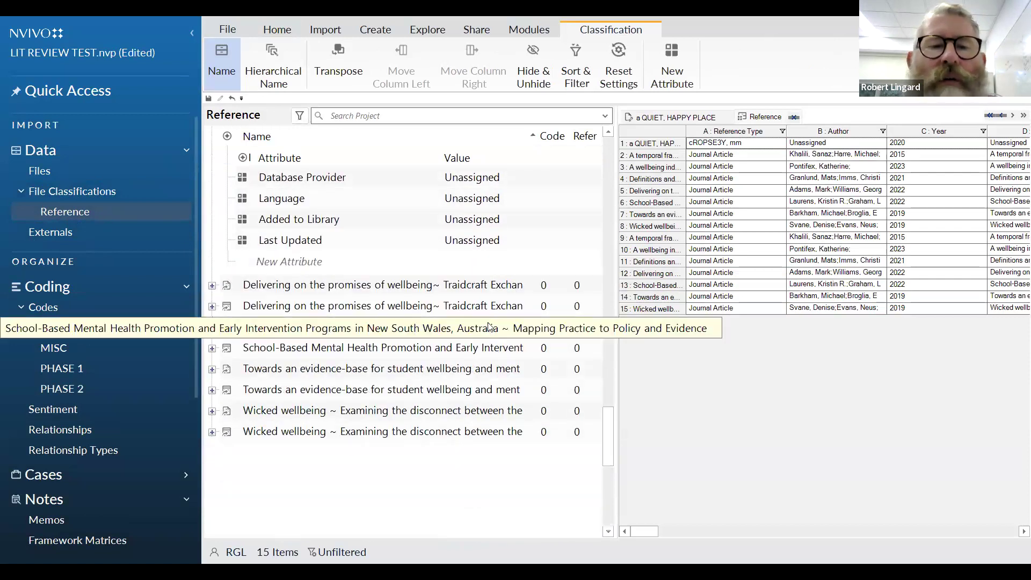
scroll(490, 322, "up", 12)
scroll(490, 323, "up", 5)
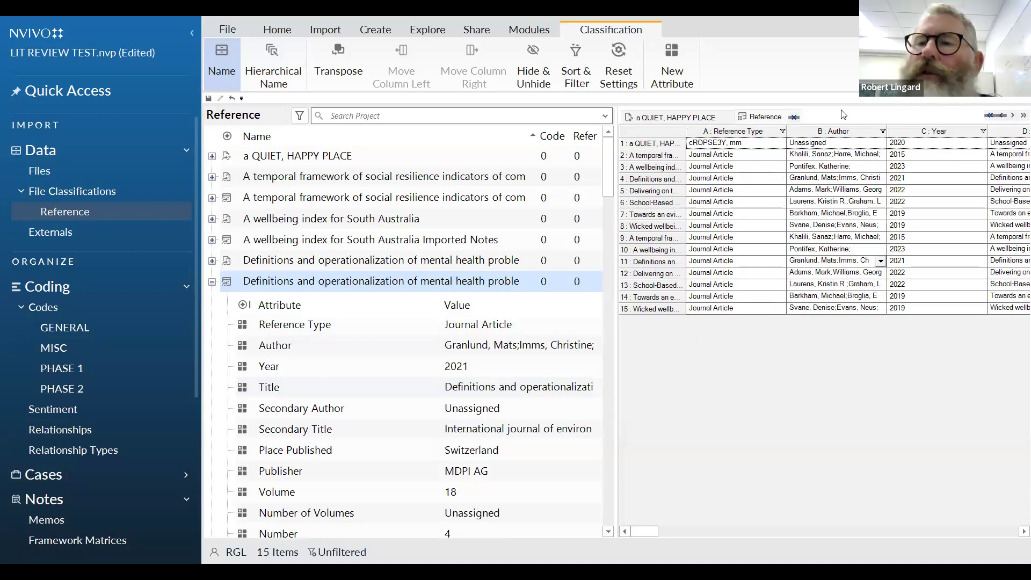
left_click_drag(658, 534, 704, 536)
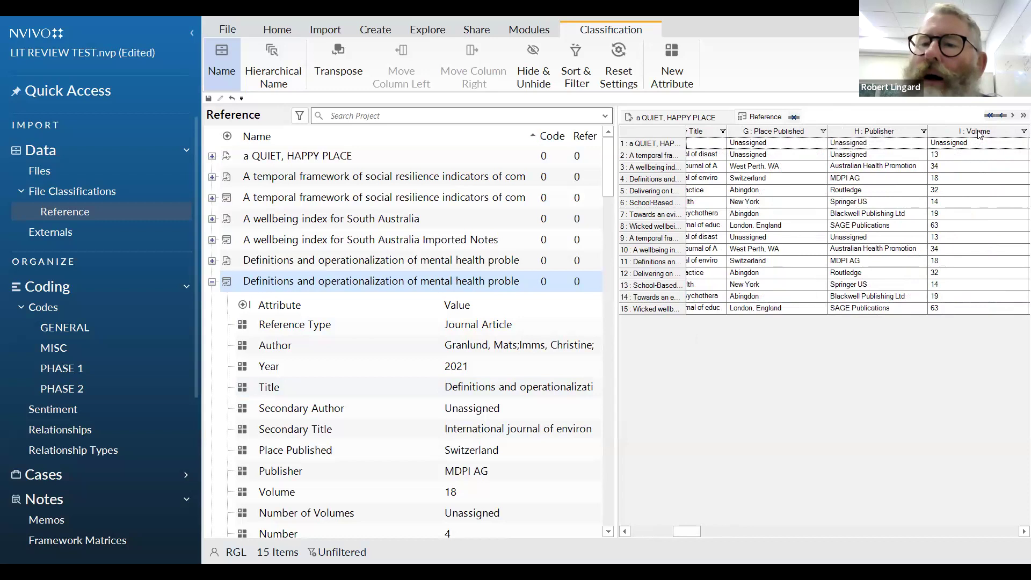
left_click_drag(698, 531, 736, 538)
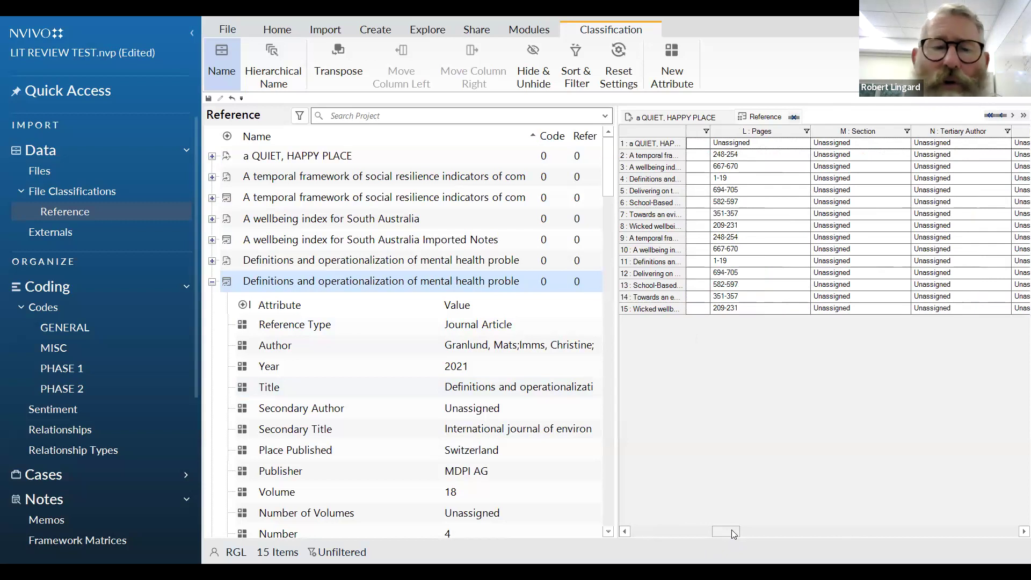
left_click_drag(734, 532, 626, 531)
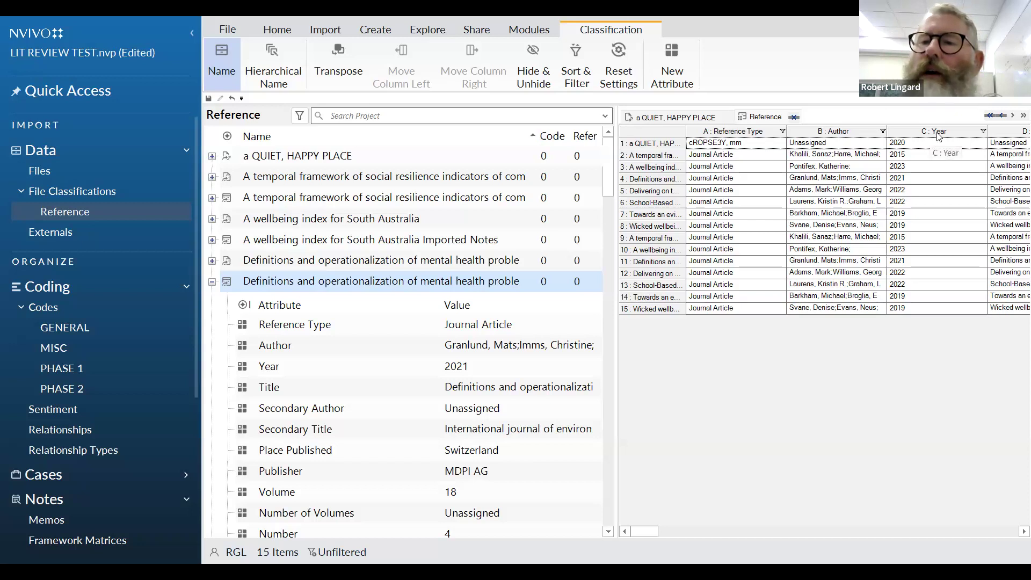
Filter the Reference classification sheet to rows where Year equals 2015, and widen the row name column.
left_click(983, 131)
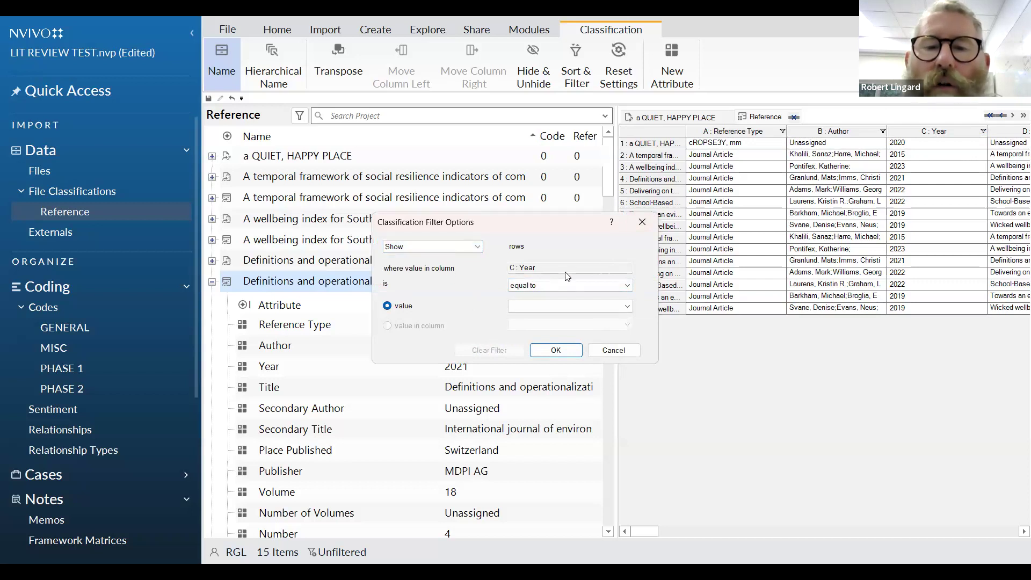
left_click(630, 307)
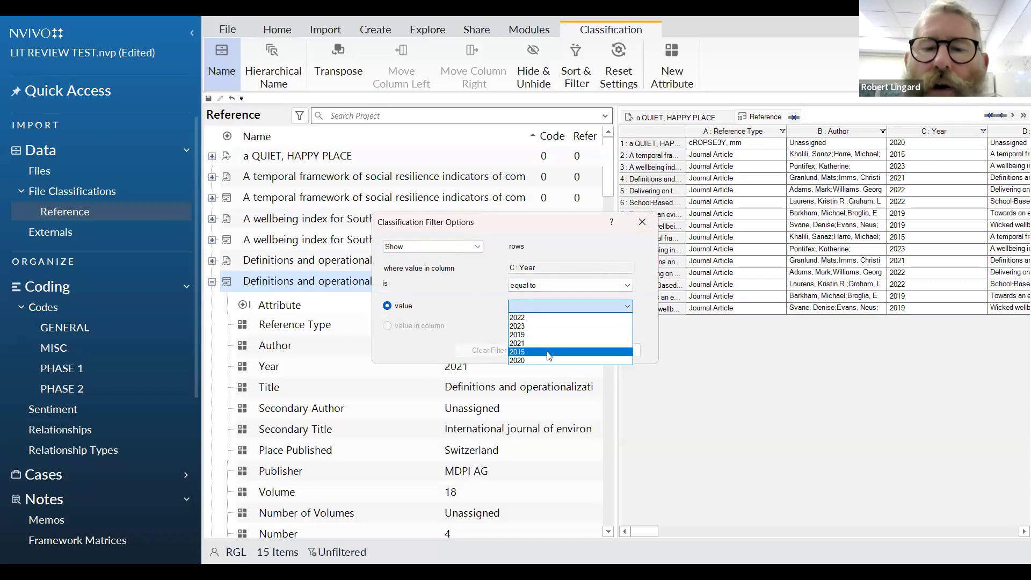
left_click(549, 353)
left_click(565, 353)
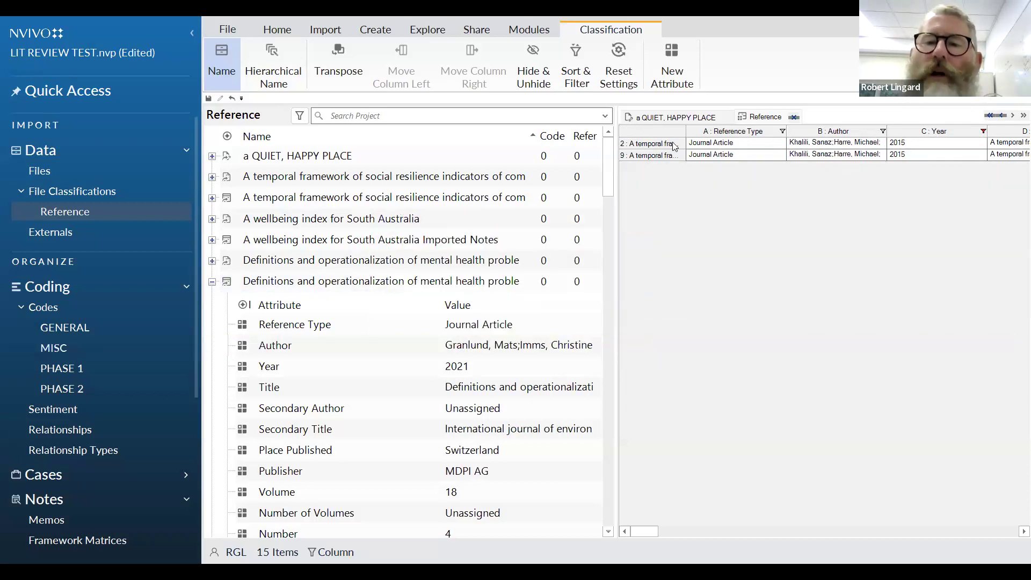
left_click_drag(685, 132, 730, 132)
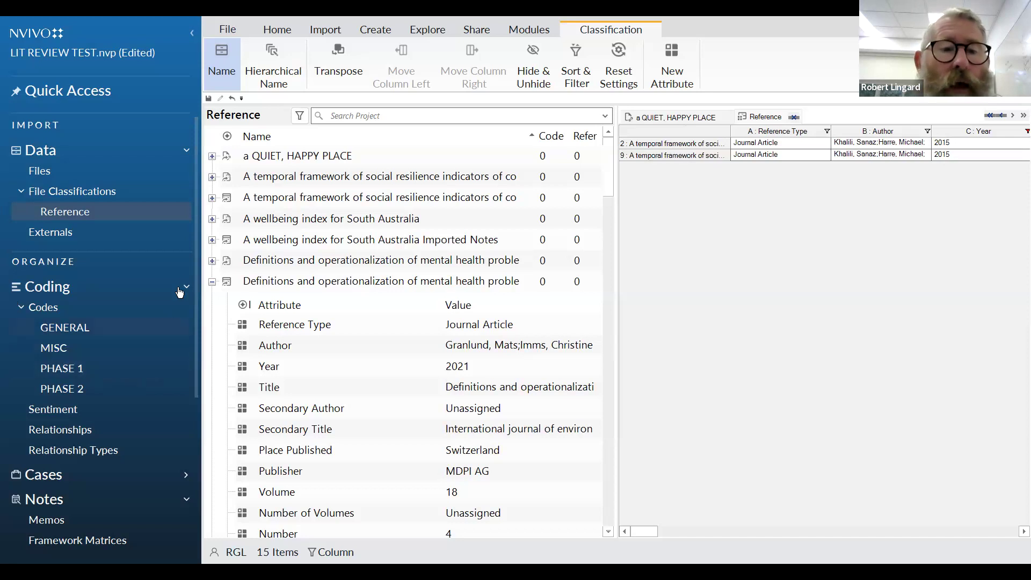
Open the imported "Wicked wellbeing" memo from the Memos section to view its abstract, keywords and notes.
left_click_drag(196, 273, 198, 313)
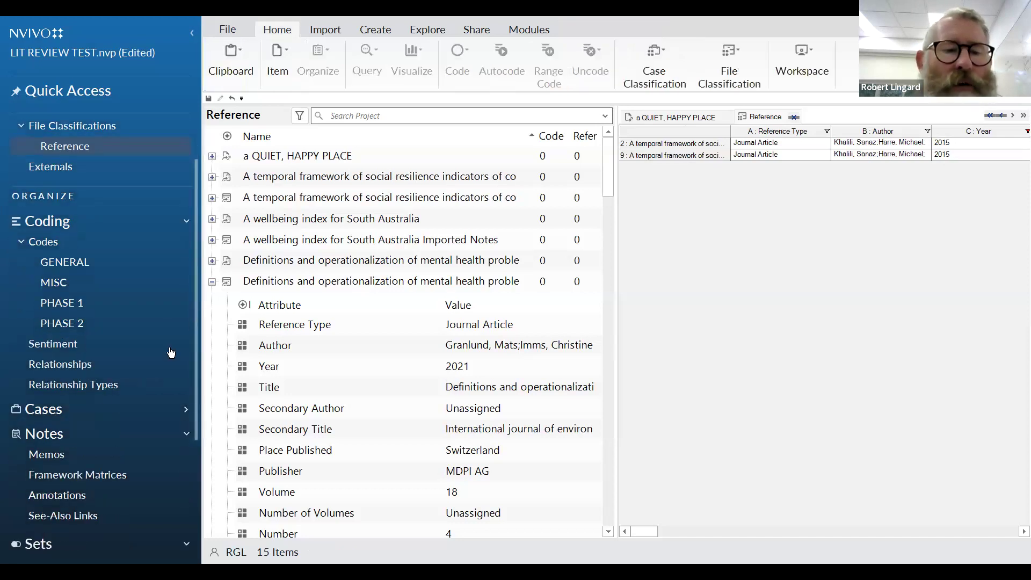
left_click(62, 460)
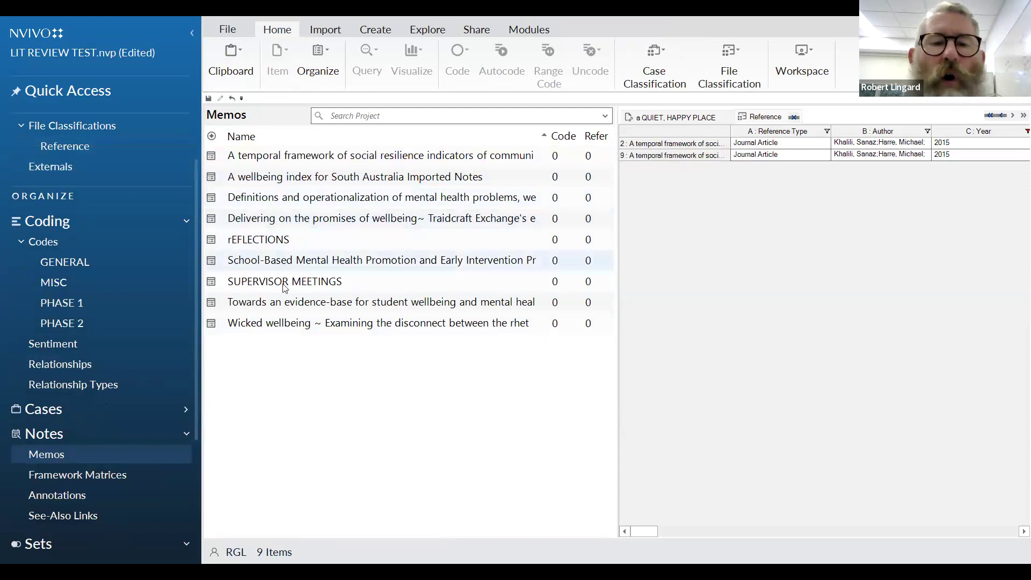
left_click(293, 327)
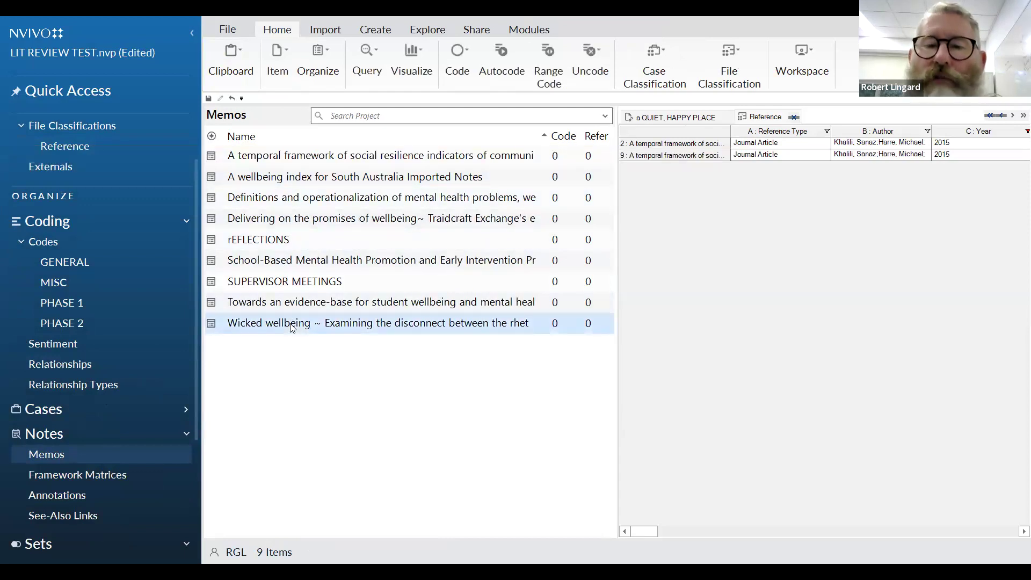
double_click(292, 328)
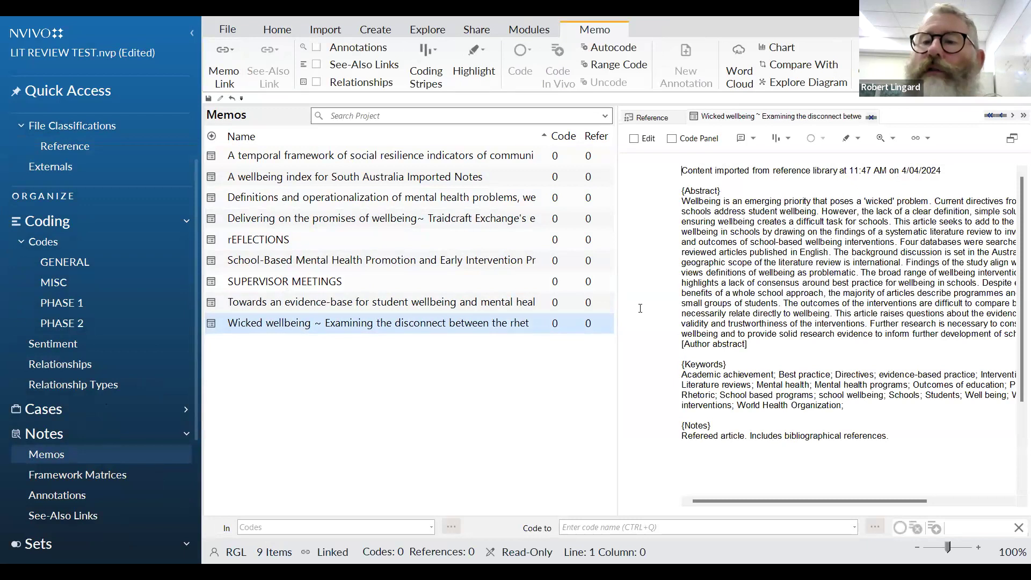
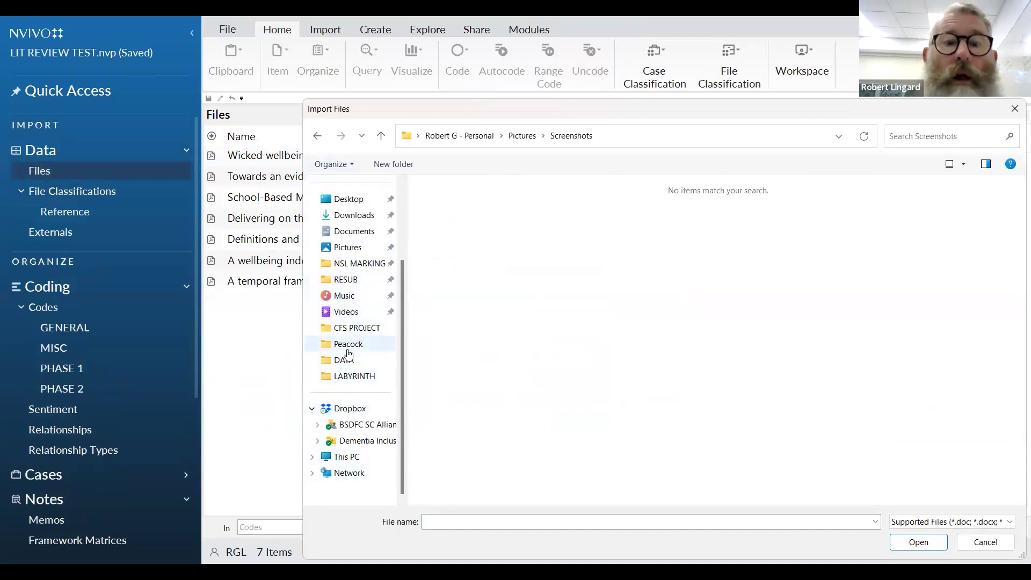
Import the picture "Peacock male" from the Peacock folder into Files, keeping its default properties.
left_click(355, 347)
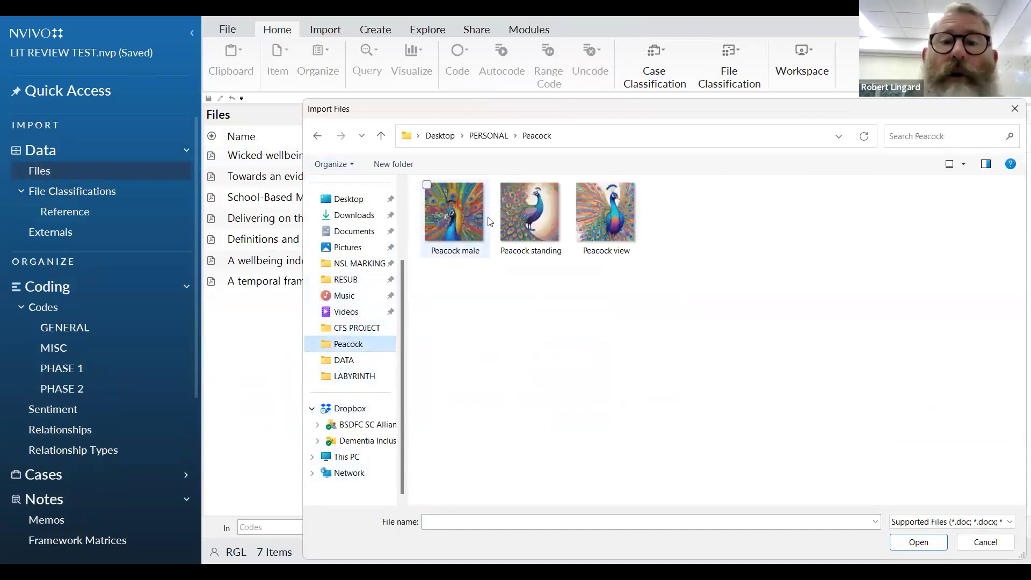
left_click(460, 212)
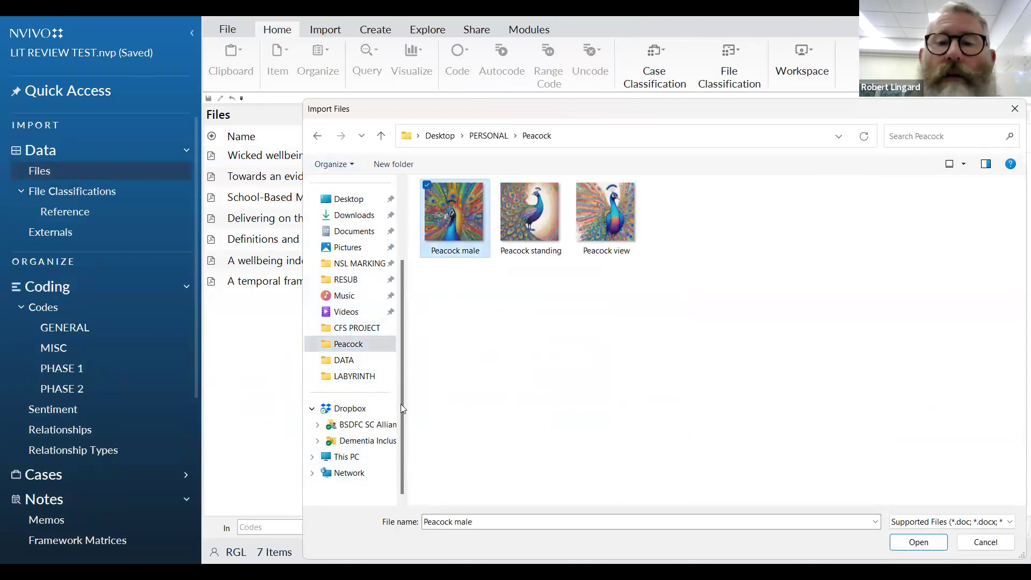
key("Return")
left_click(563, 272)
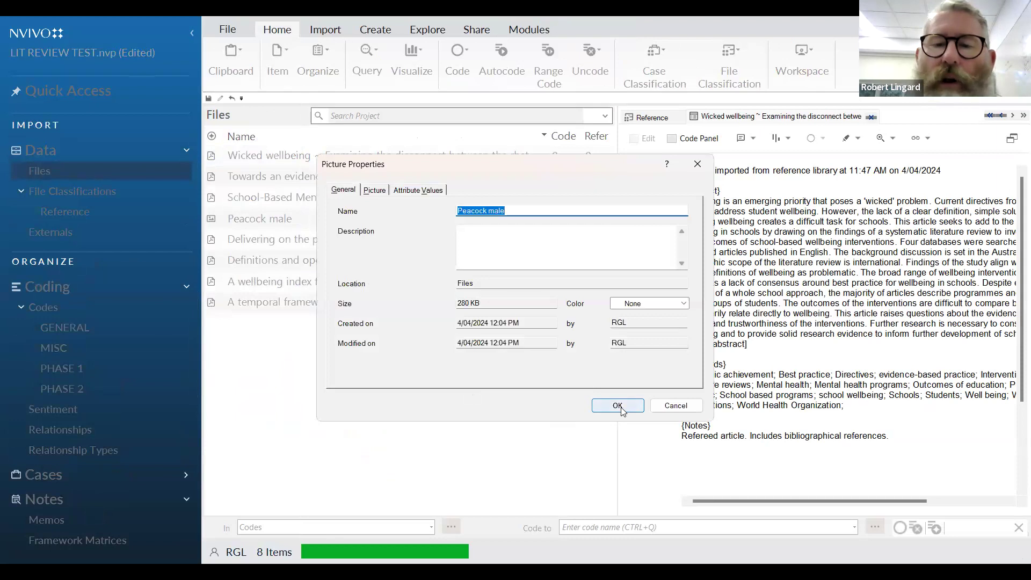
left_click(618, 406)
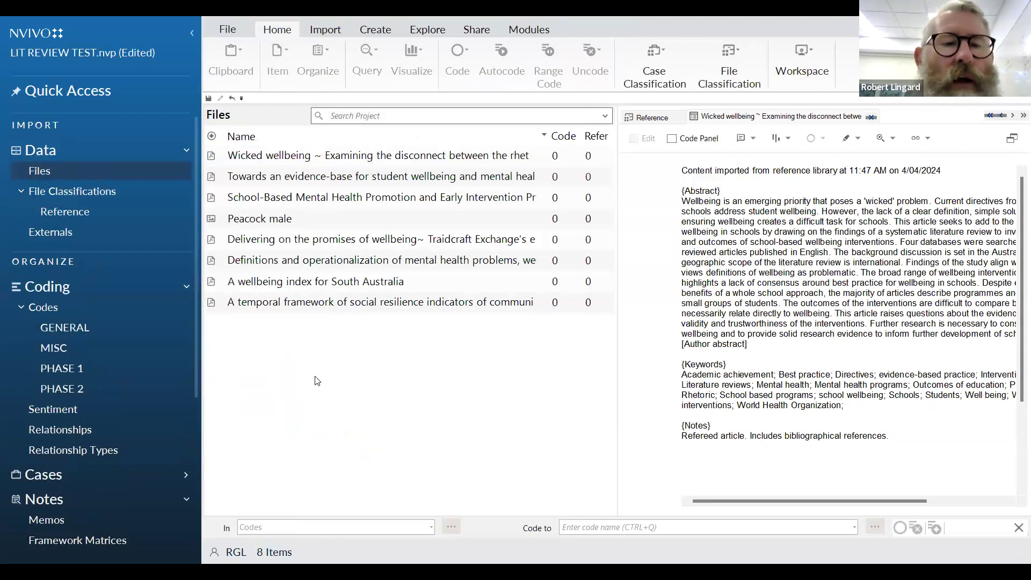
Open the "Peacock male" picture and annotate a region of about 480x850 around the head with "Here is the head of a blue peacock".
double_click(275, 221)
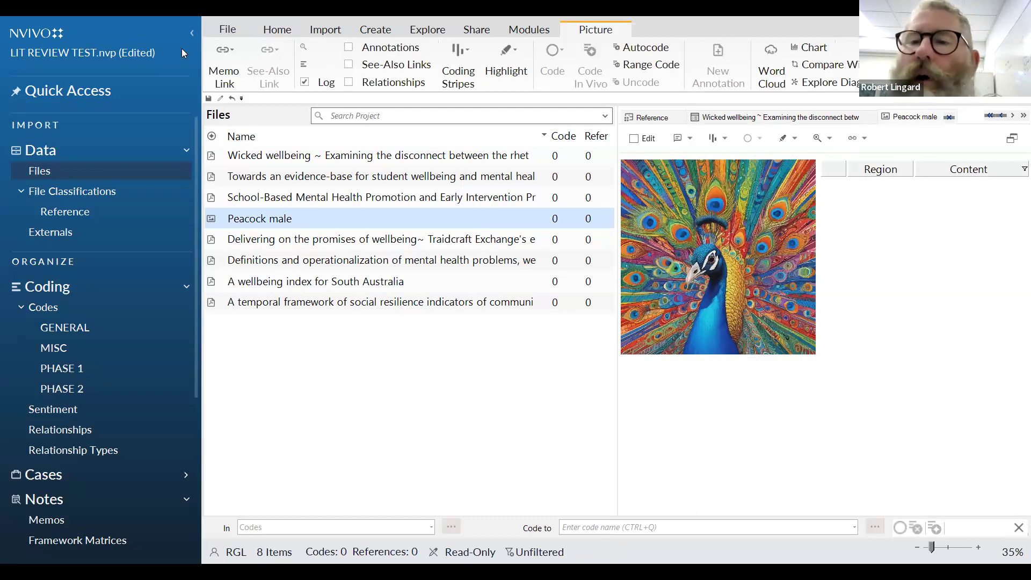
mouse_move(668, 194)
left_mouse_down()
mouse_move(705, 196)
mouse_move(699, 232)
mouse_move(746, 309)
mouse_move(758, 359)
left_mouse_up()
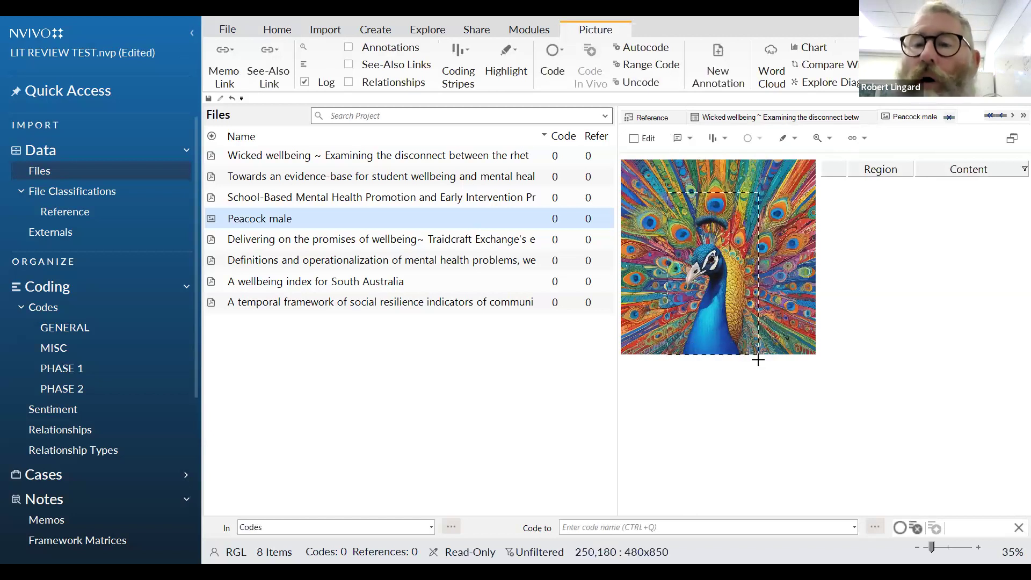
right_click(747, 307)
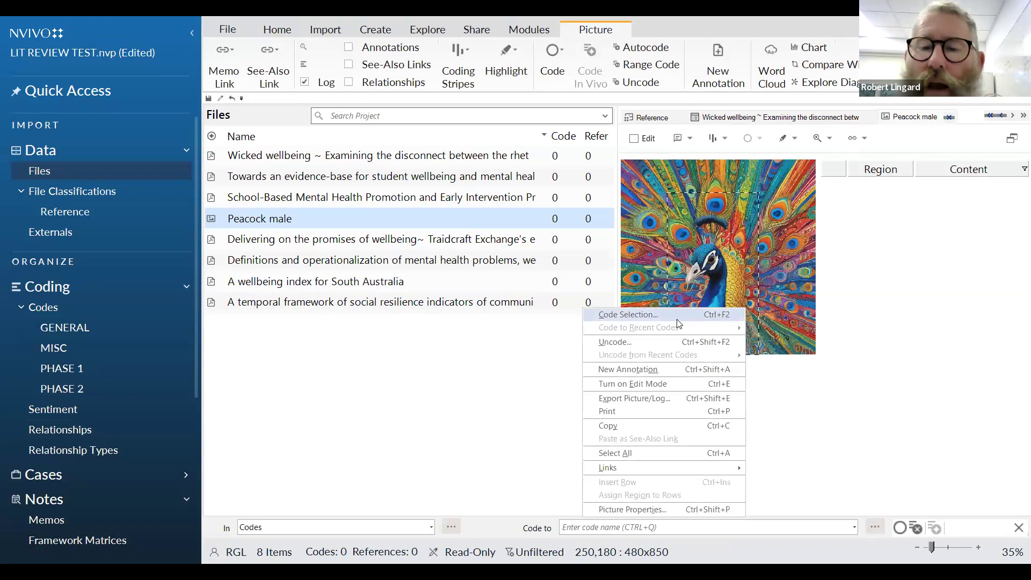
left_click(664, 370)
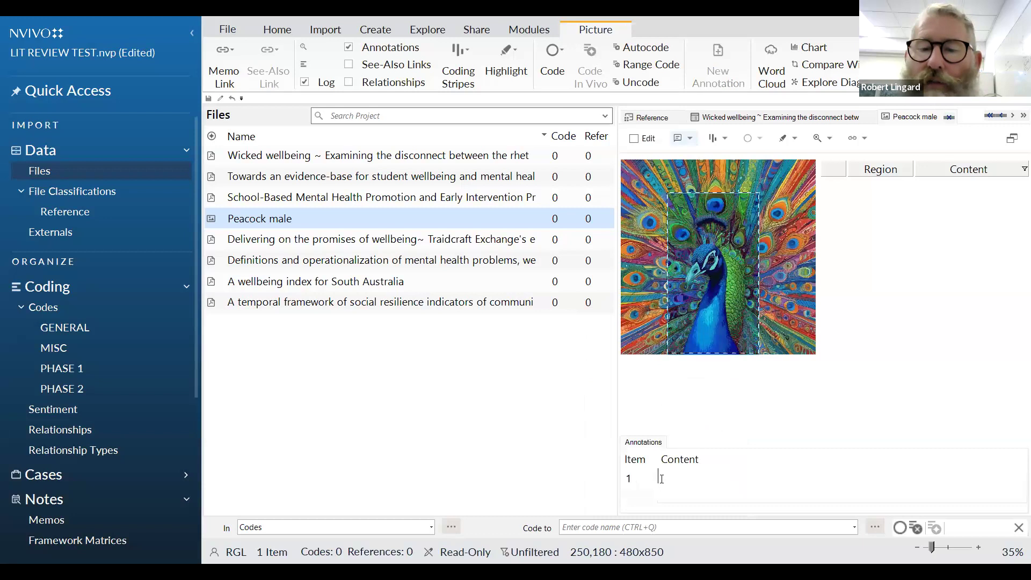
type("Her")
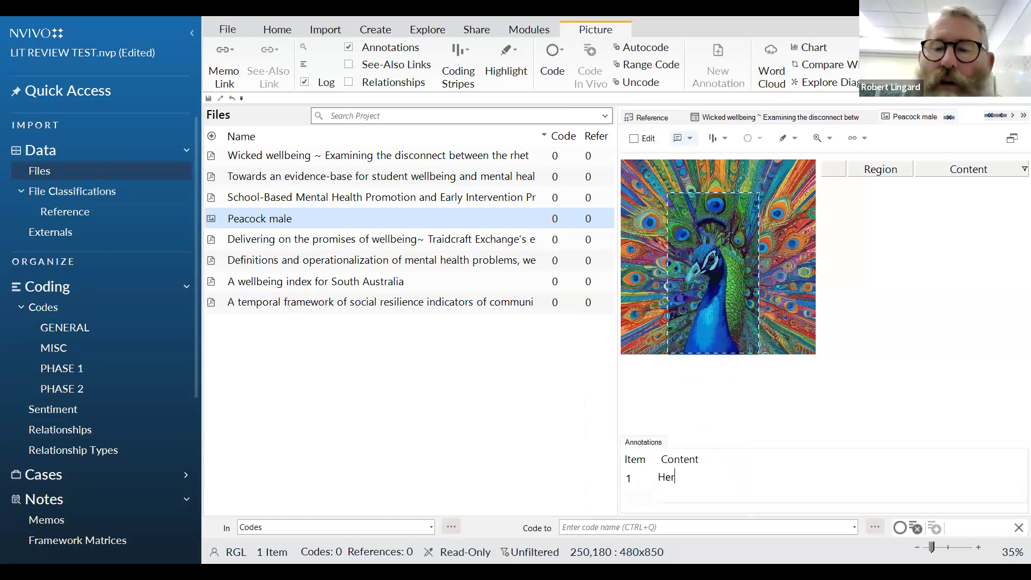
type("e is the head ")
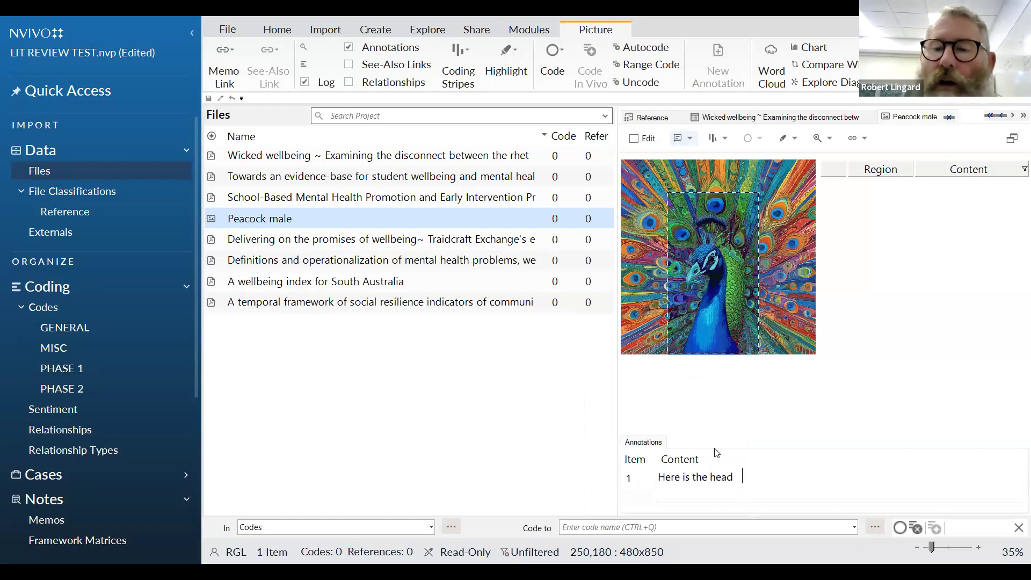
type("of a blue p")
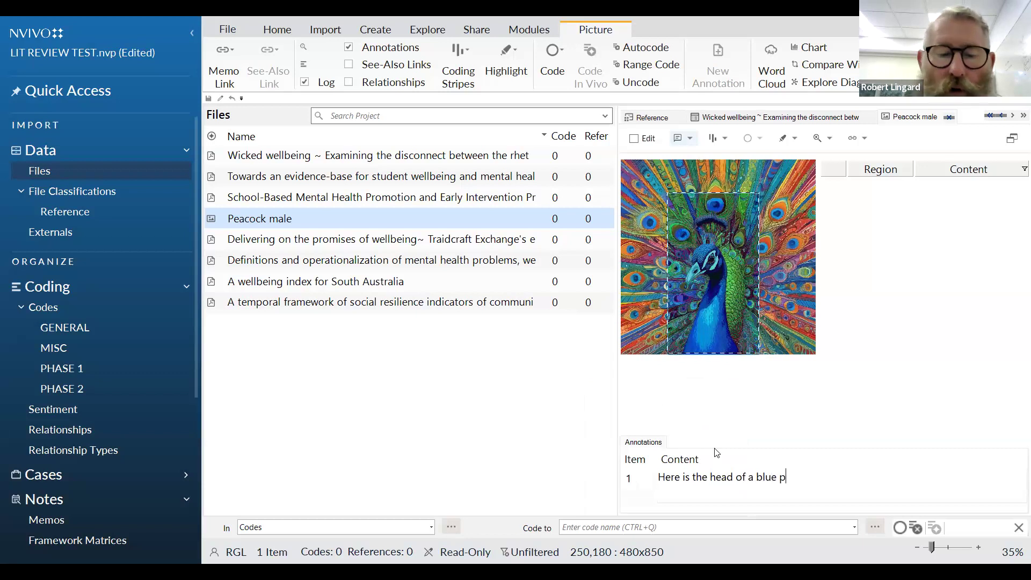
type("eacock")
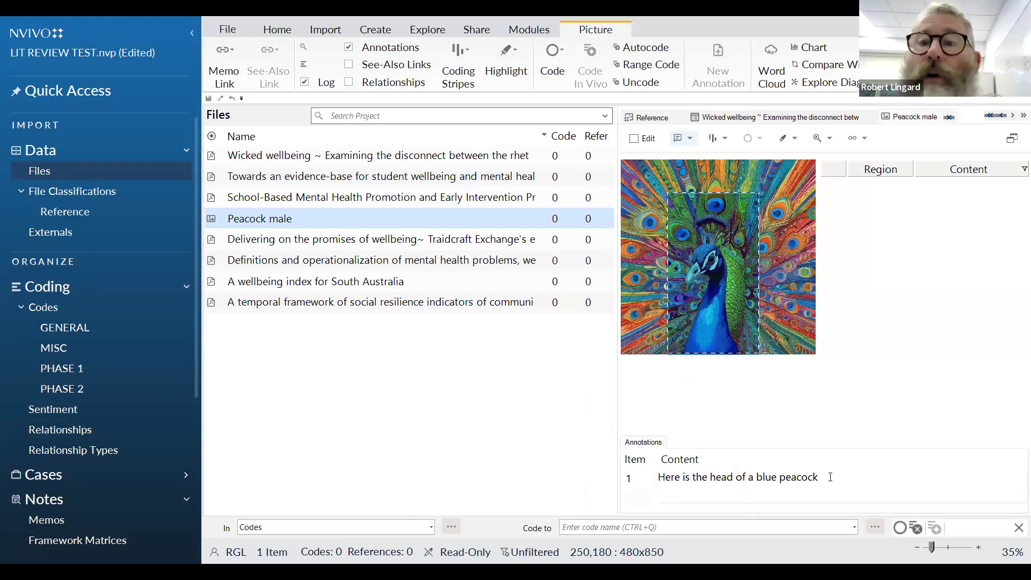
Code the selected head region of the peacock picture to a new code named "Blue head" in the GENERAL codes folder.
right_click(739, 322)
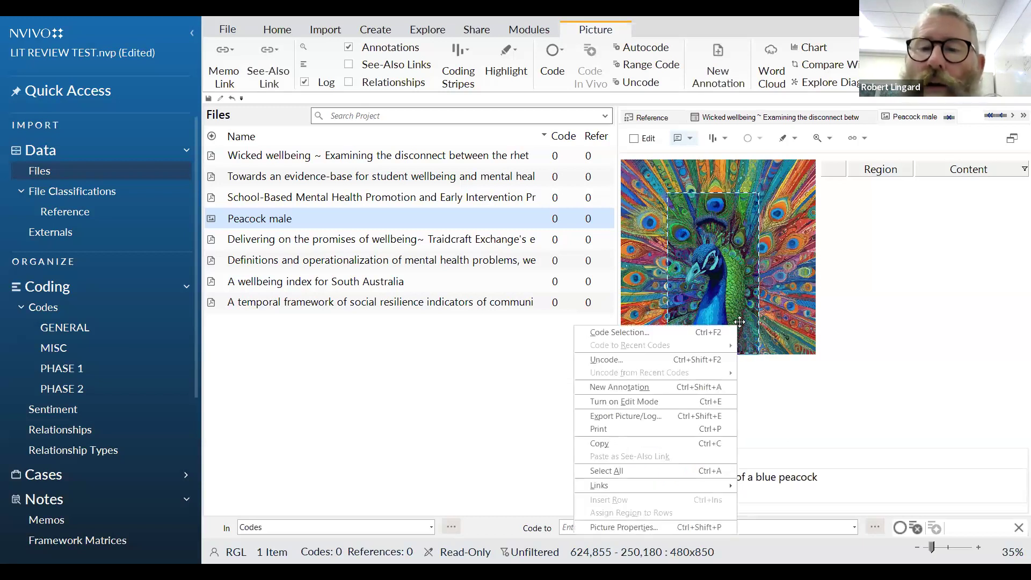
left_click(639, 334)
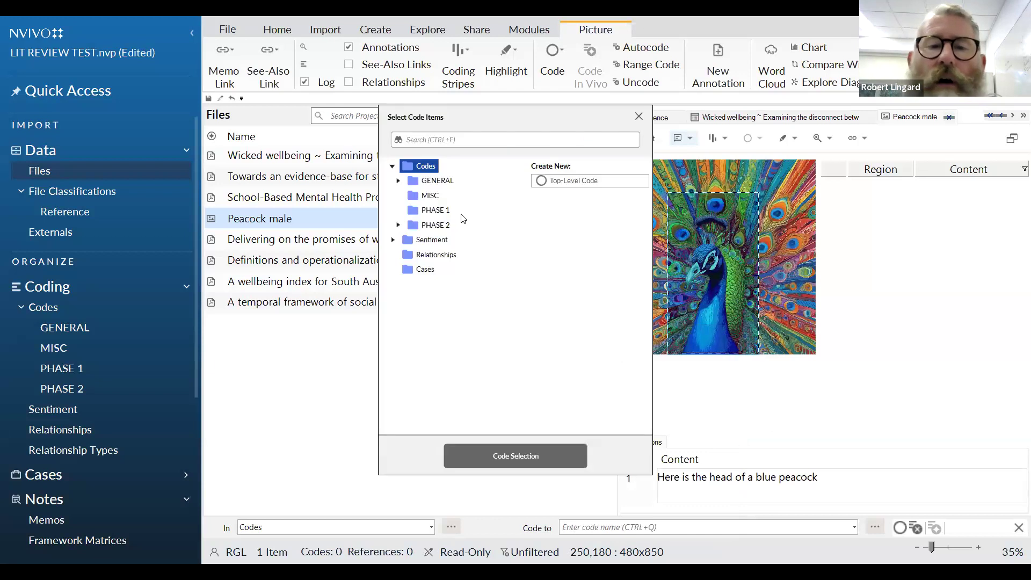
left_click(440, 181)
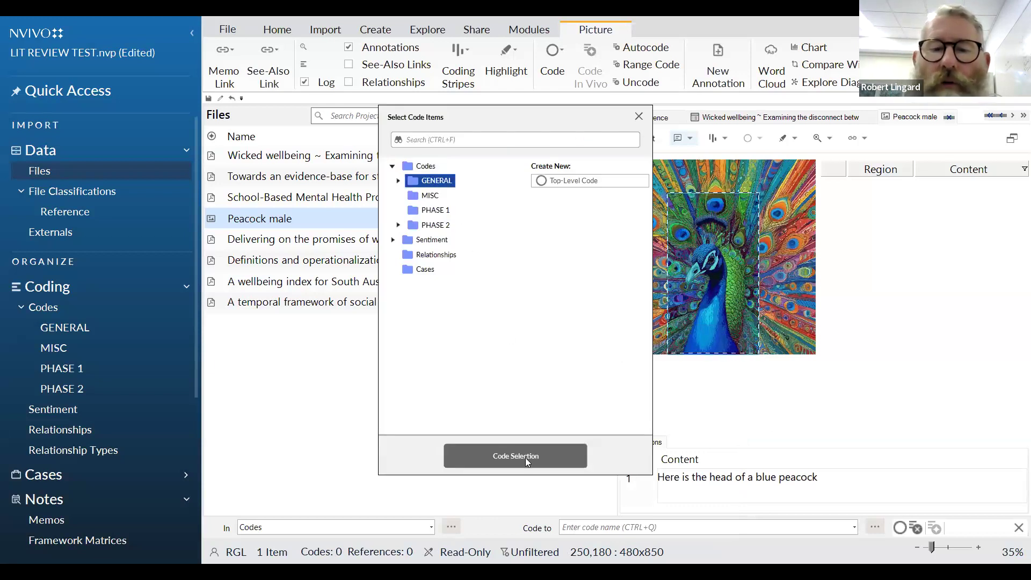
left_click(595, 185)
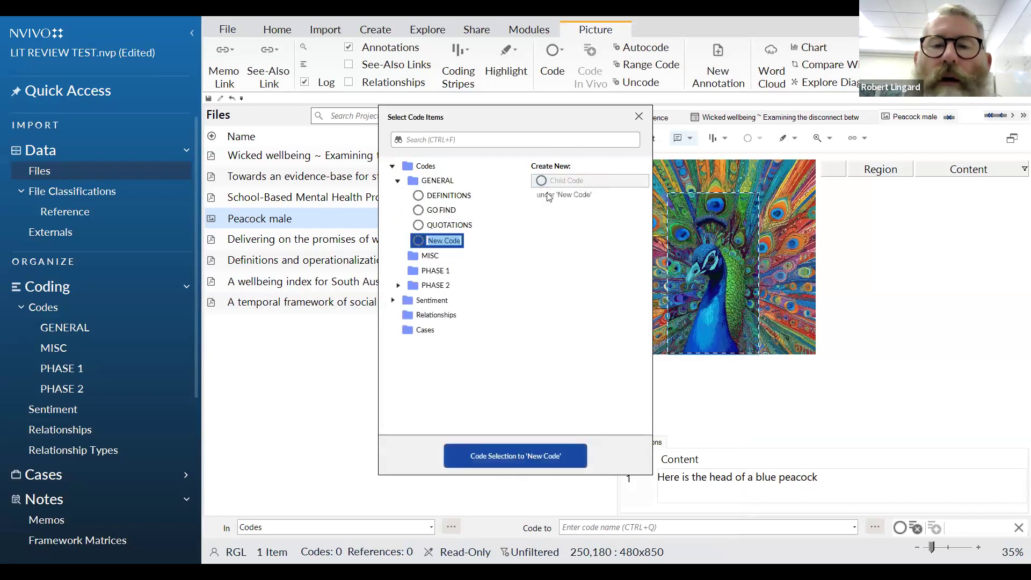
type("Head")
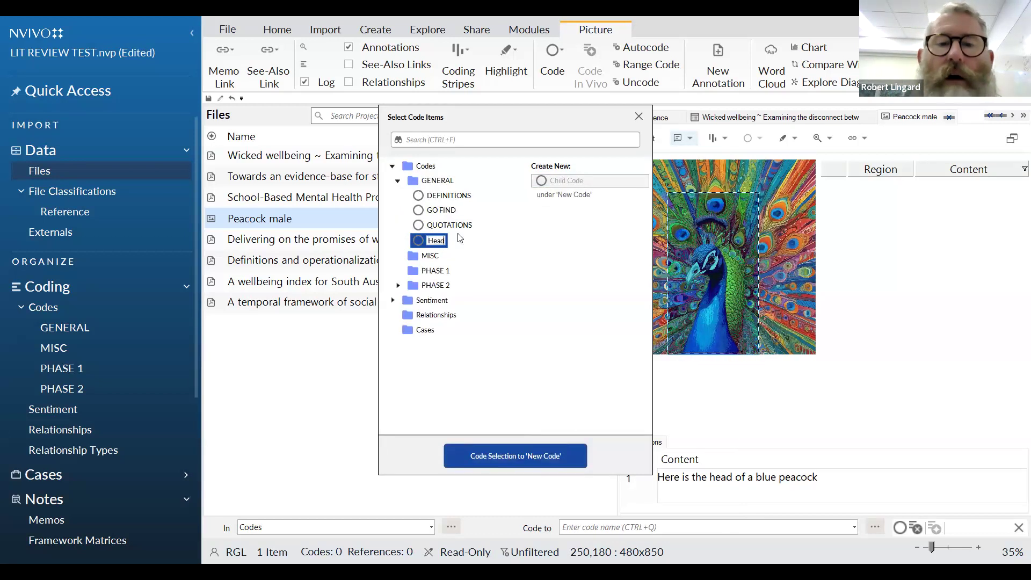
type(" of")
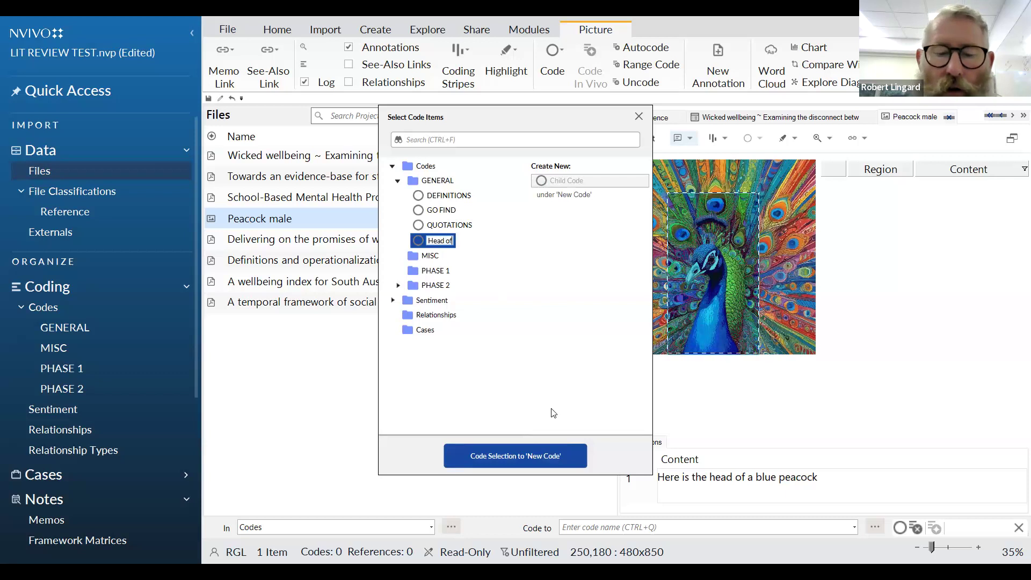
key("BackSpace")
key("BackSpace")
key("BackSpace")
key("BackSpace")
key("BackSpace")
key("BackSpace")
key("BackSpace")
type("Blue head")
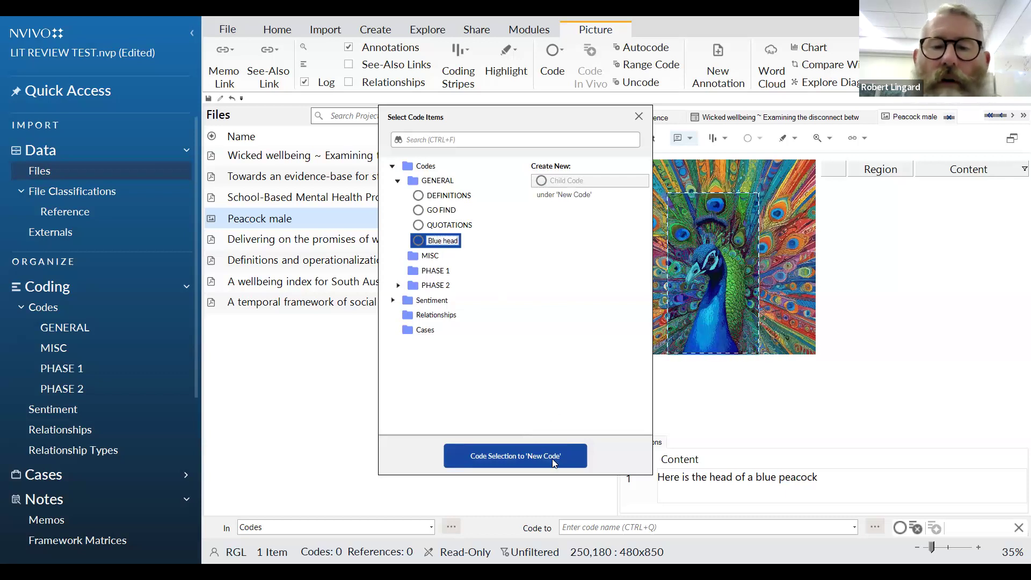
left_click(536, 456)
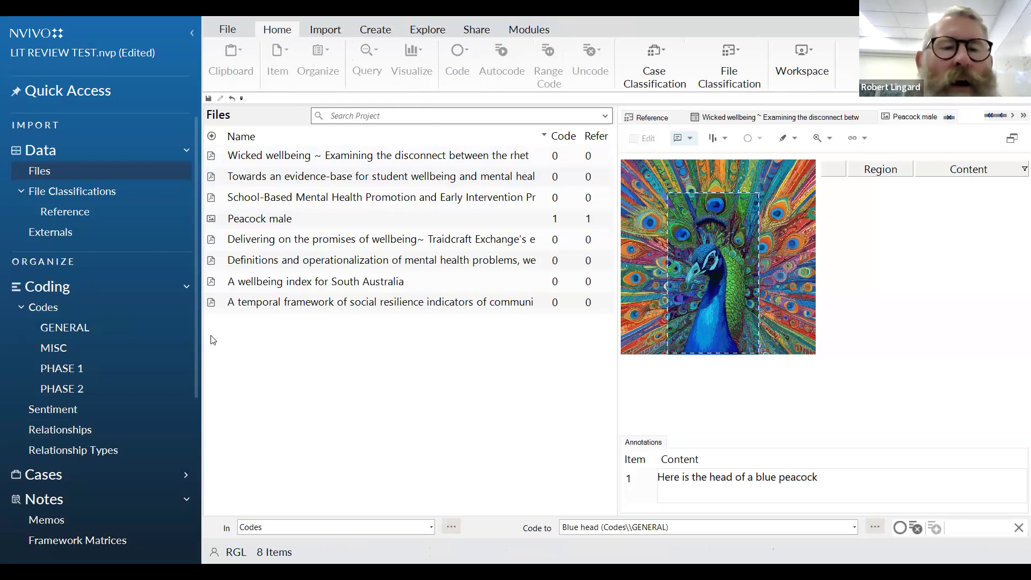
Open the "Wicked wellbeing" article PDF and code the abstract's opening "Wellbeing is an emerging priority that poses a 'wicked' problem" to a new GENERAL code "Wellbeing".
left_click(283, 160)
key("Return")
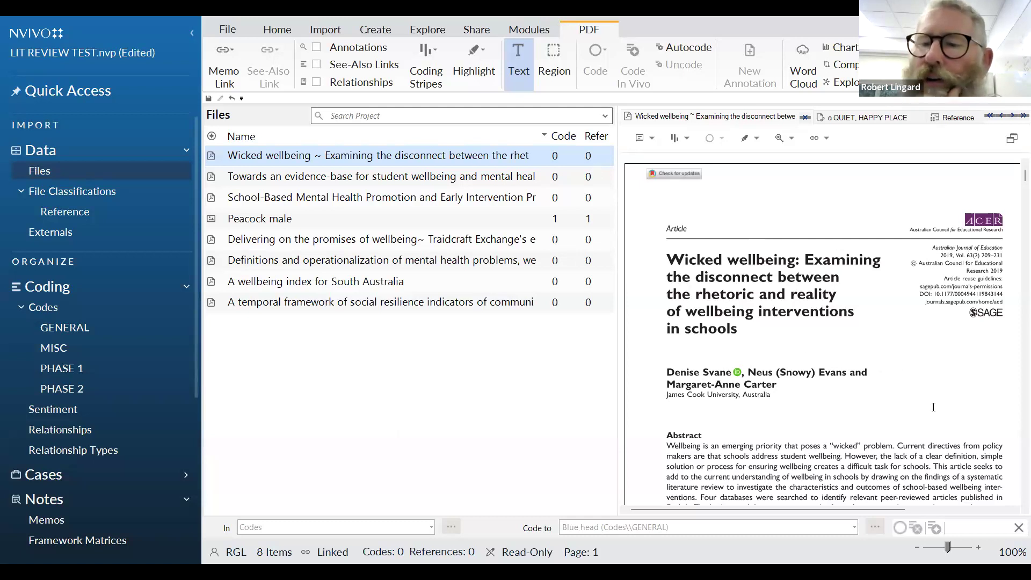
scroll(930, 398, "down", 3)
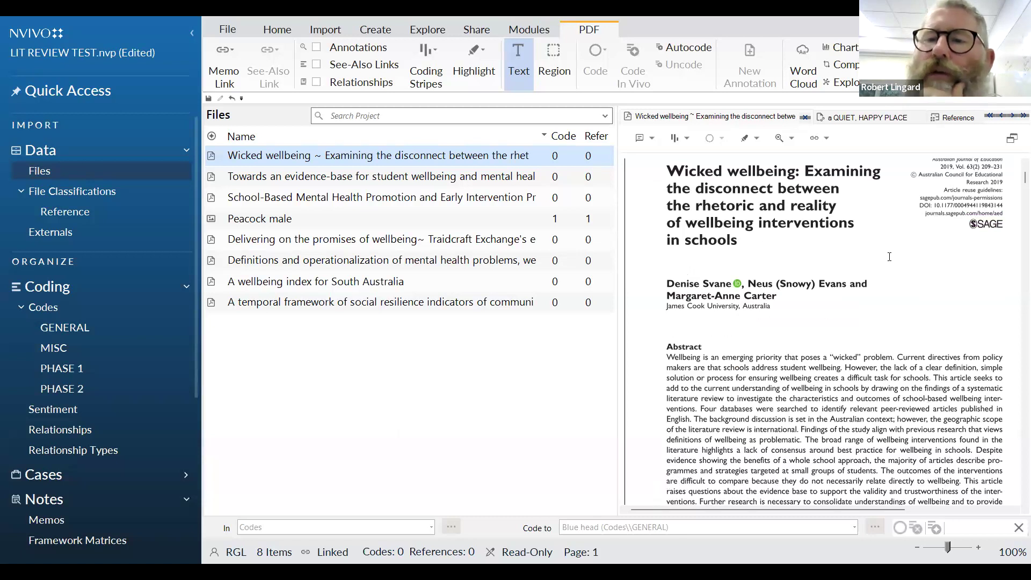
scroll(793, 363, "down", 3)
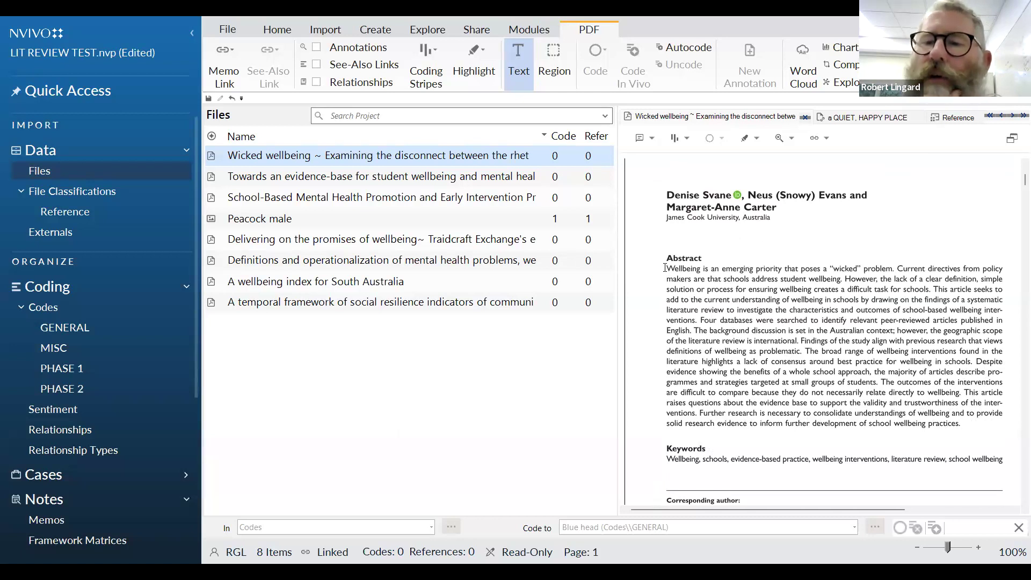
left_click_drag(665, 268, 894, 263)
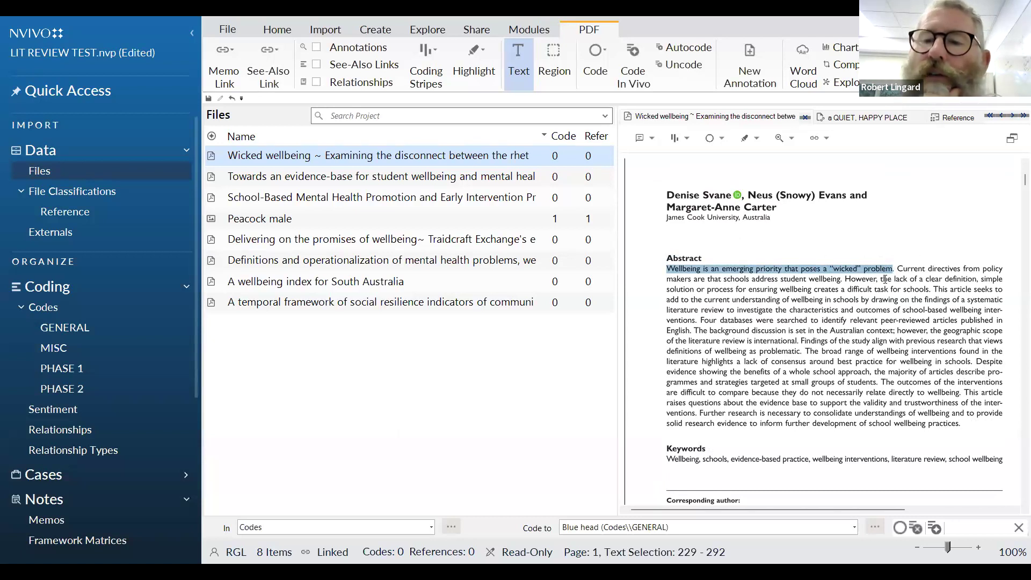
right_click(850, 270)
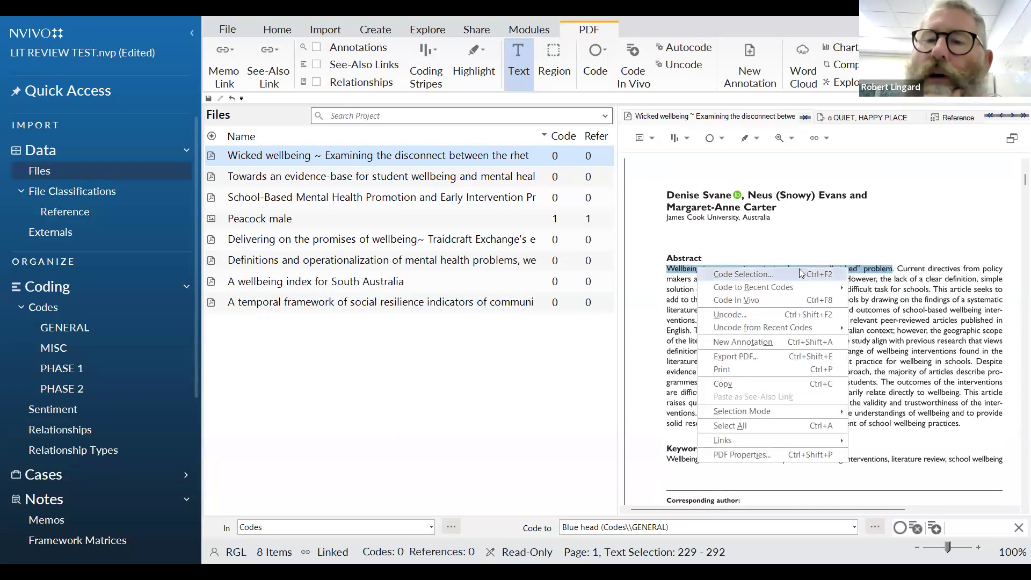
left_click(778, 276)
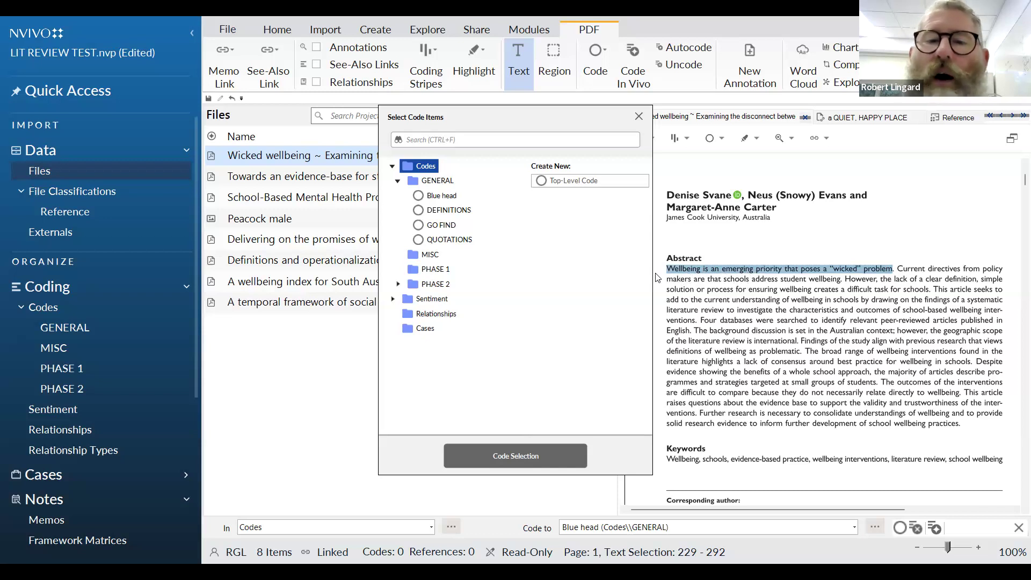
left_click(447, 183)
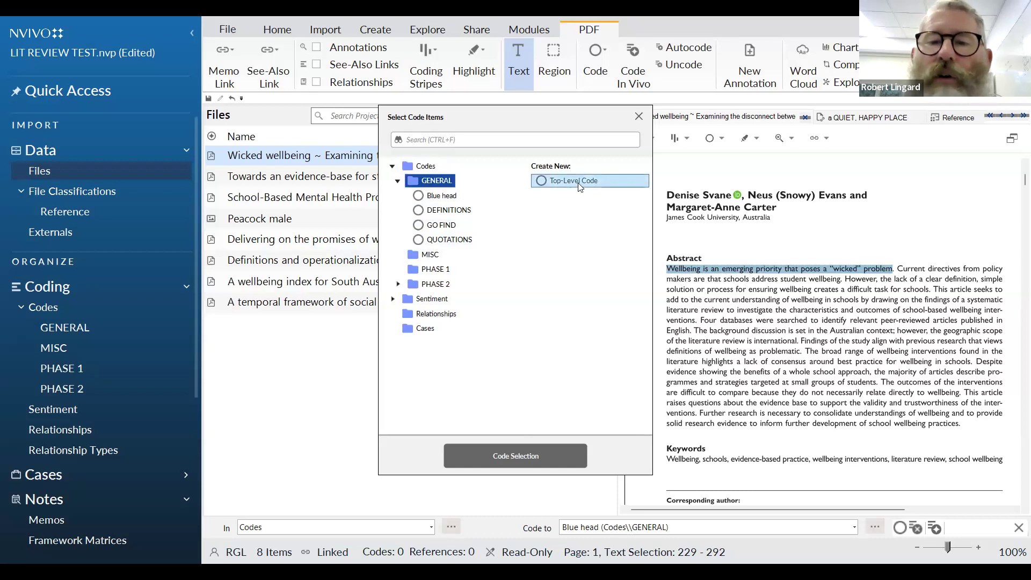
left_click(579, 185)
type("Wellbeing")
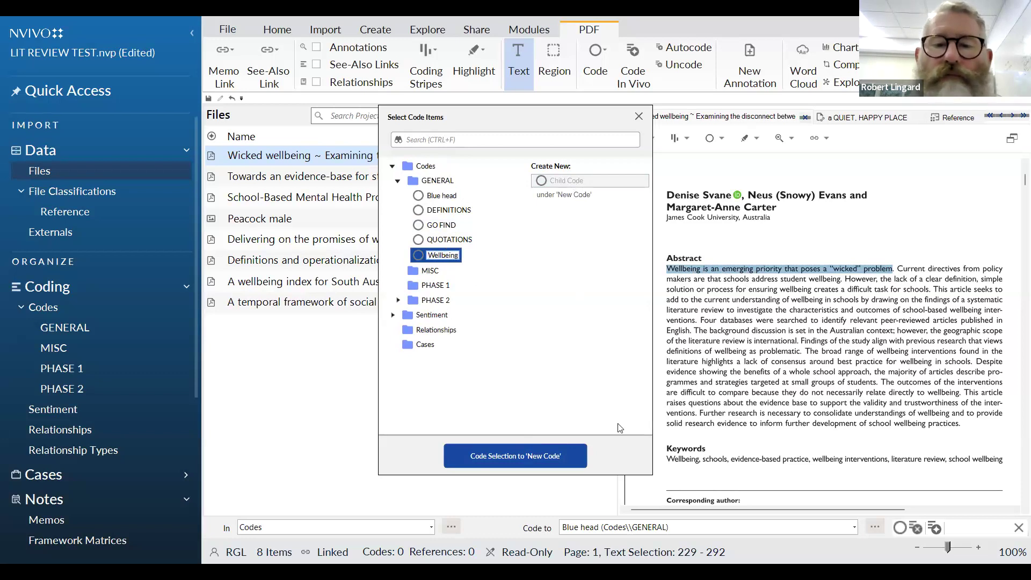
left_click(547, 456)
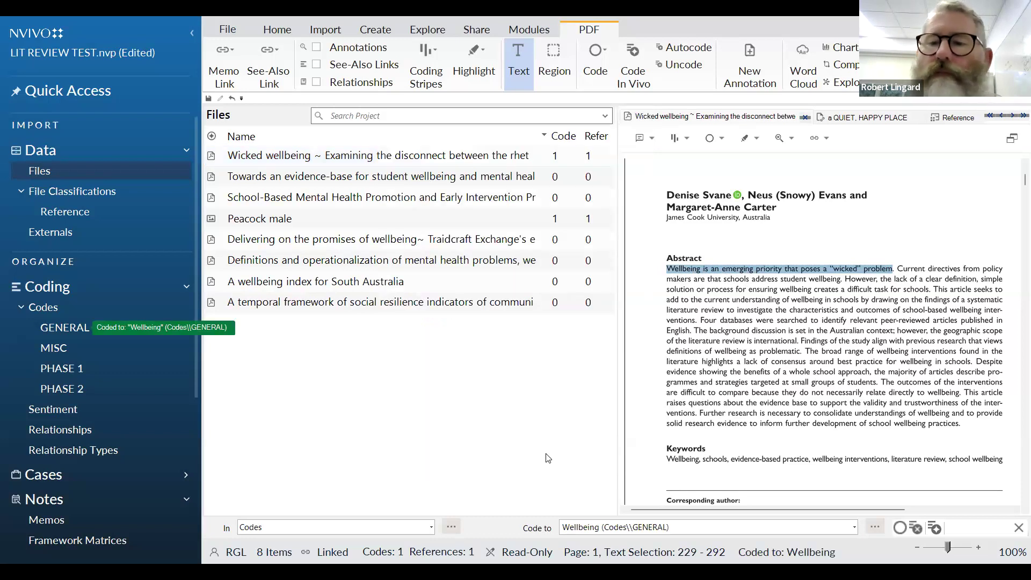
left_click(503, 414)
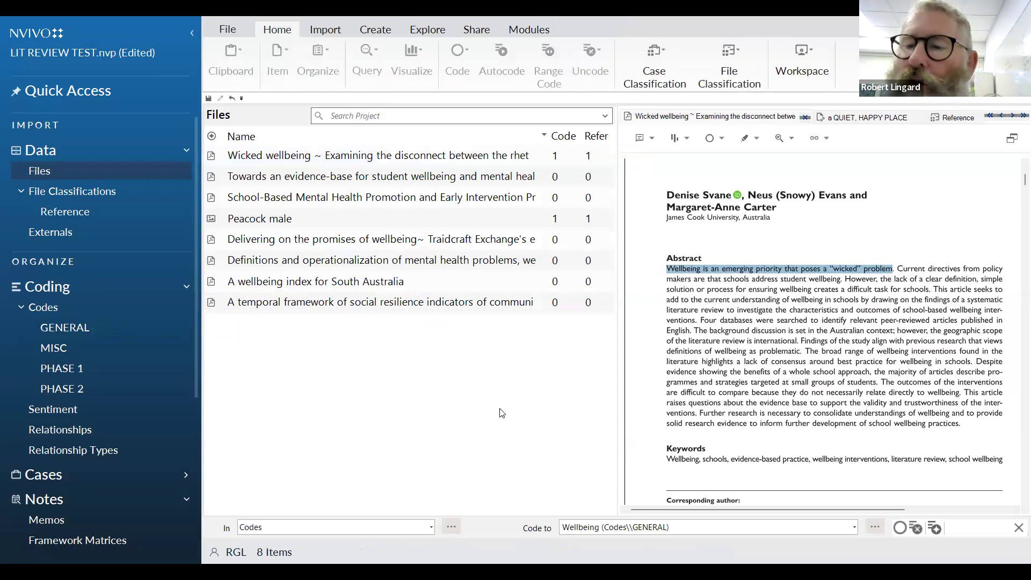
Code the abstract passage from "The broad range of wellbeing interventions" to "consensus around" to a new GENERAL code "Concensus", and list the GENERAL codes.
left_click(806, 353)
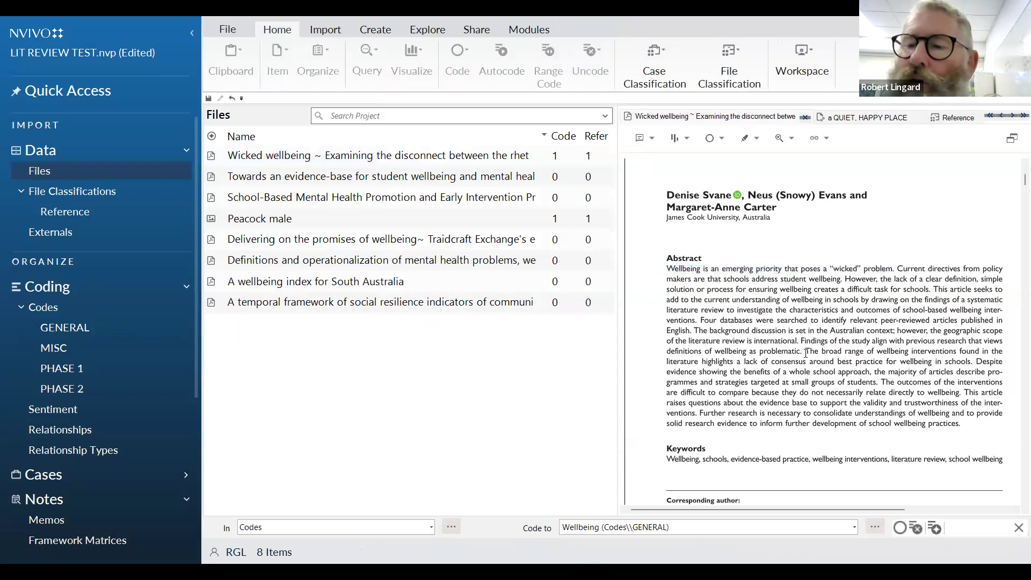
left_click_drag(806, 353, 836, 363)
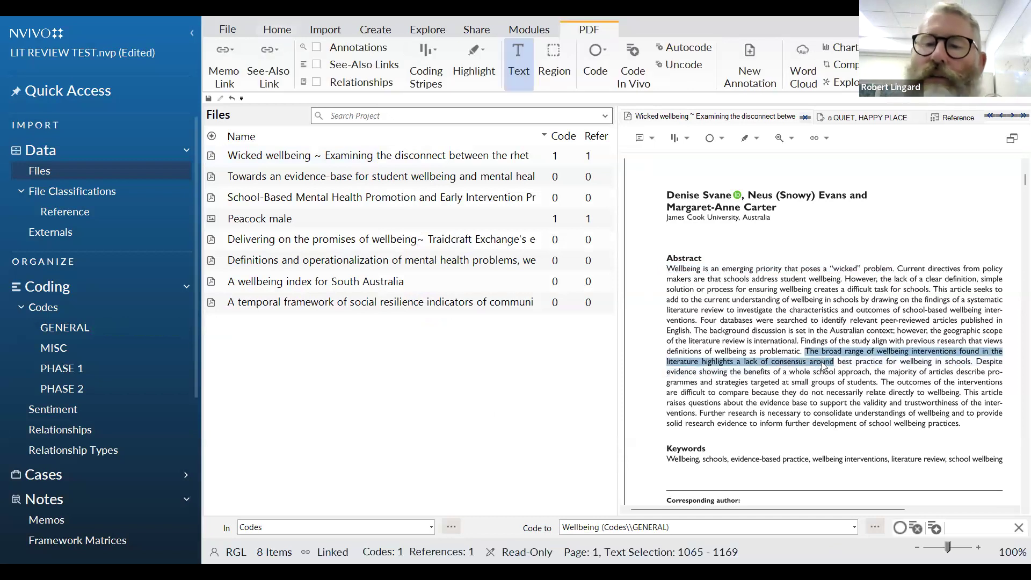
right_click(672, 363)
left_click(719, 370)
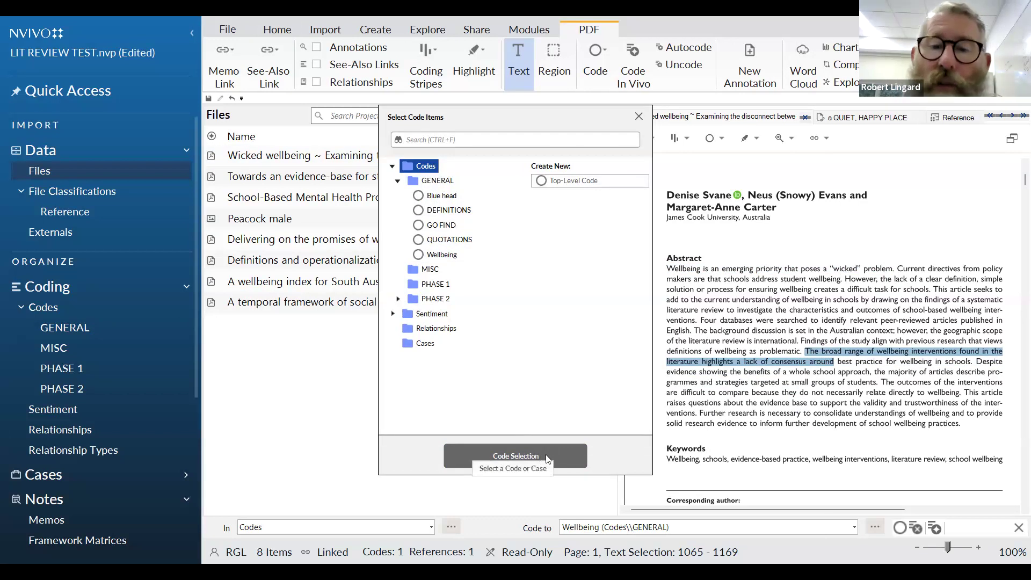
left_click(438, 180)
left_click(580, 181)
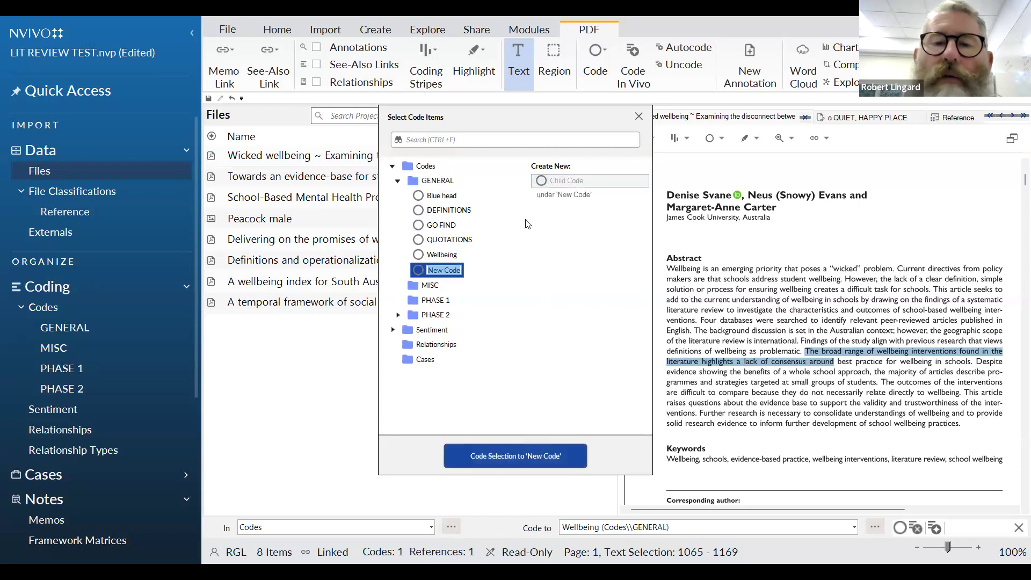
type("Concensus")
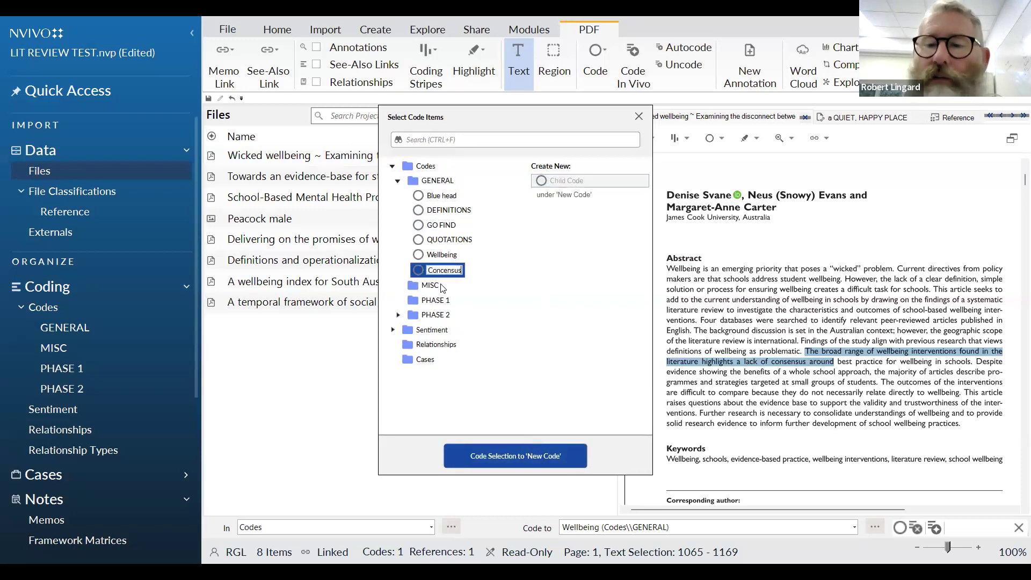
left_click(528, 459)
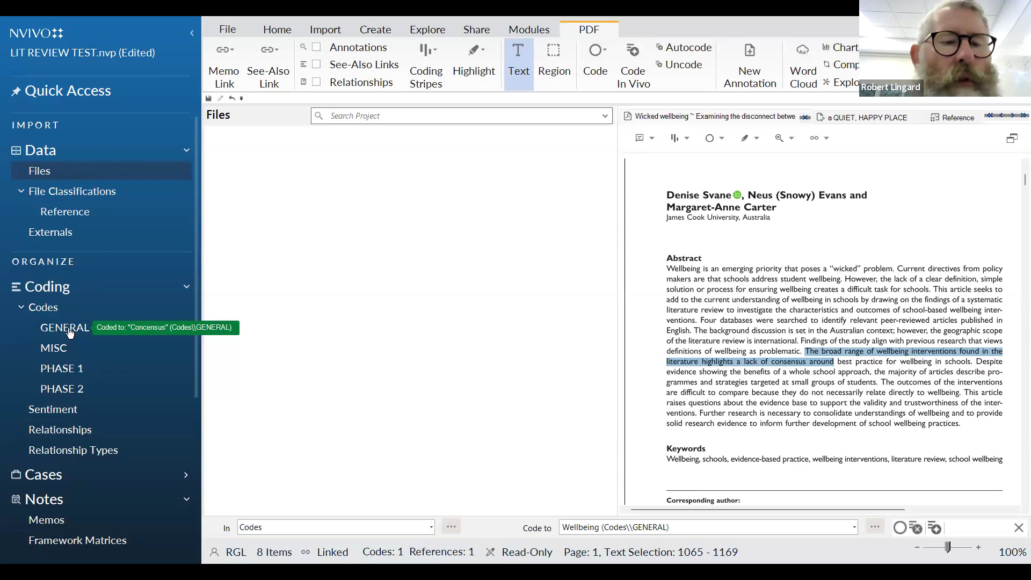
left_click(69, 329)
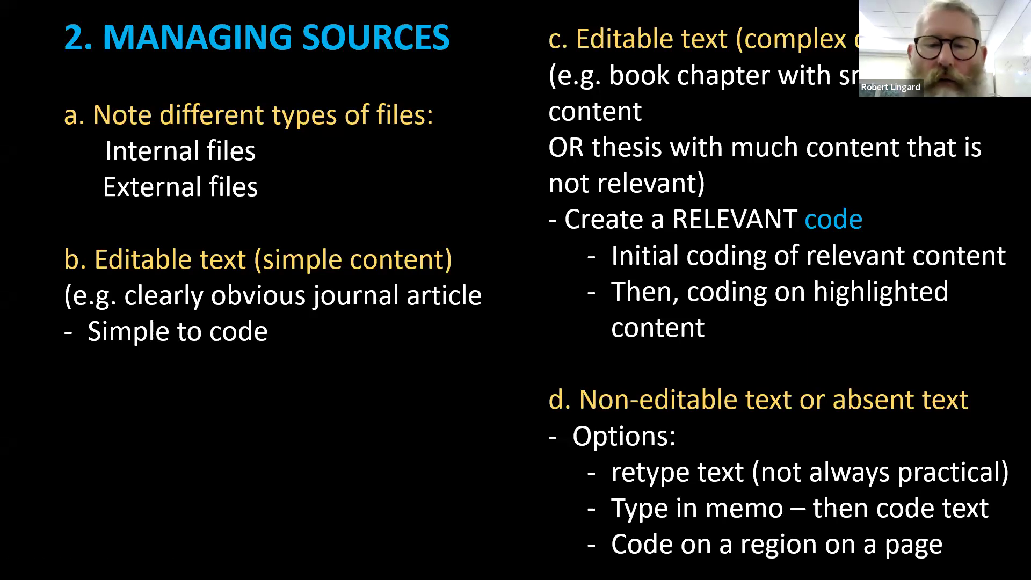
key("Right")
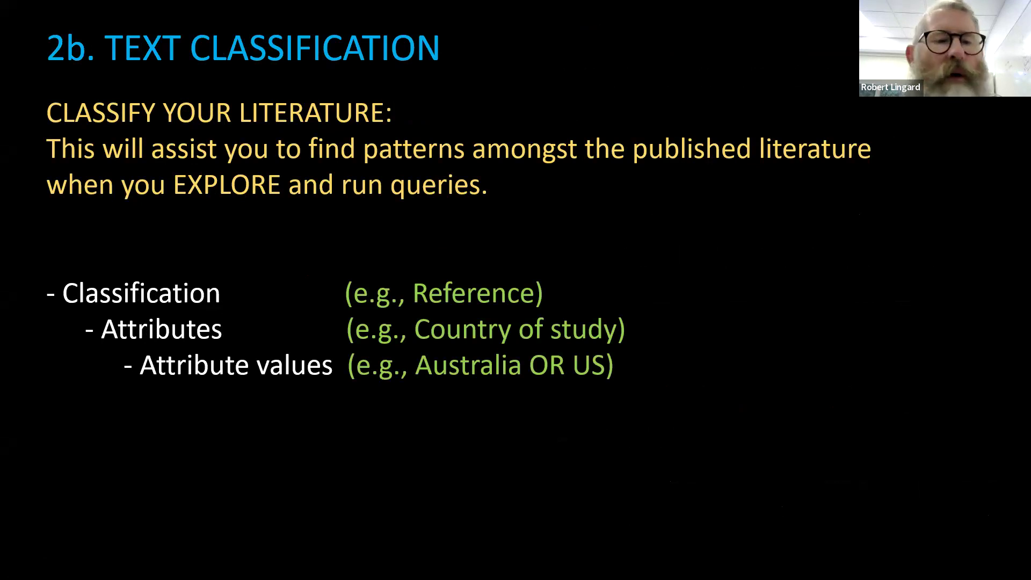
key("Right")
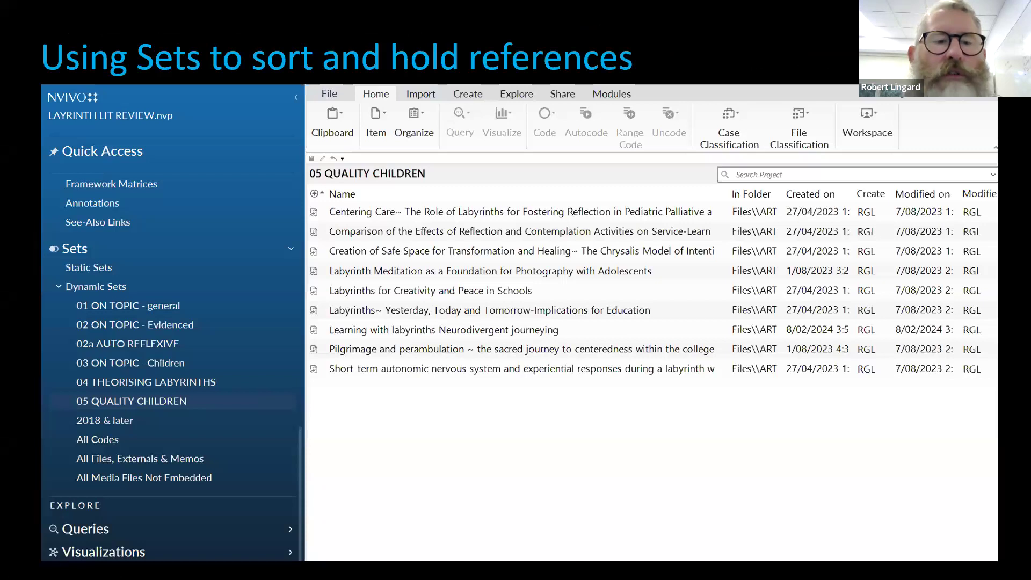
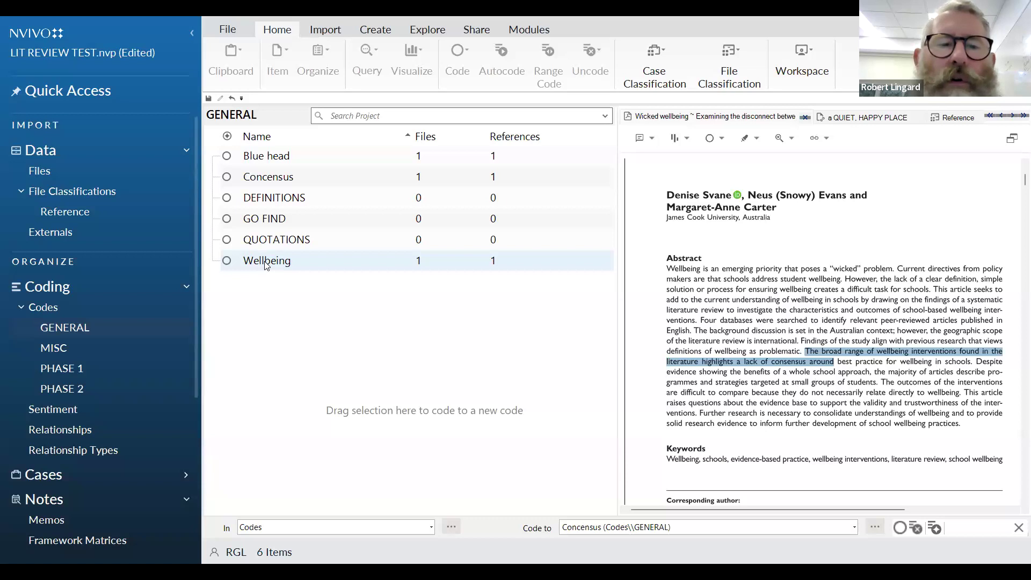
Open the "Wellbeing" code to view its coded reference, and follow the source link to the highlighted passage in the article.
left_click(269, 263)
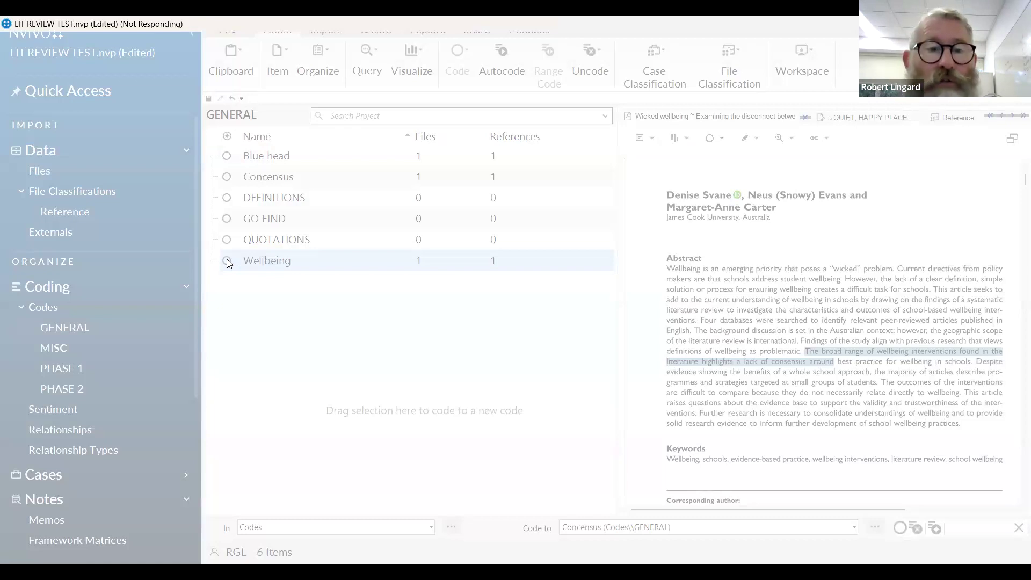
left_click(227, 261)
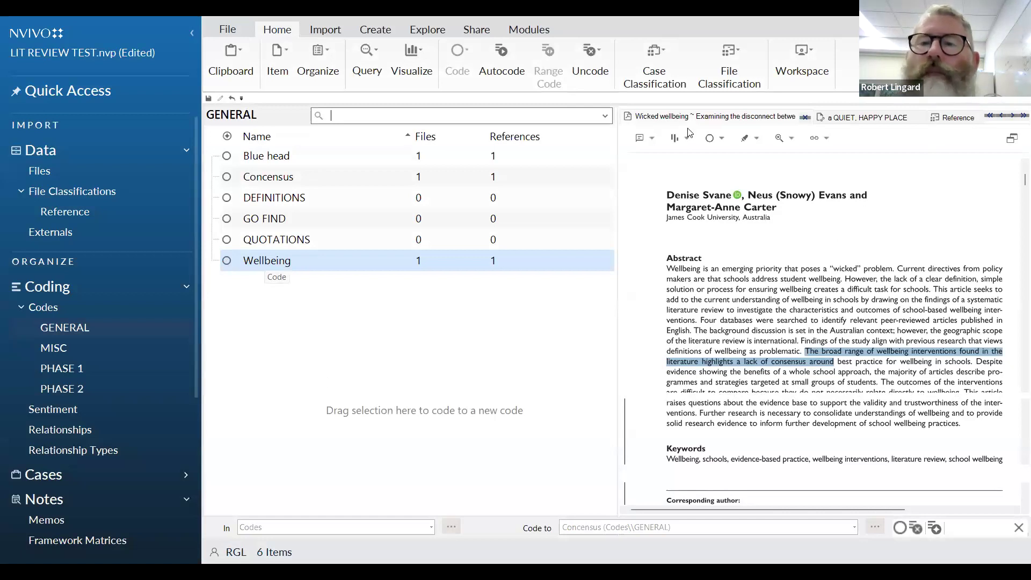
left_click(955, 119)
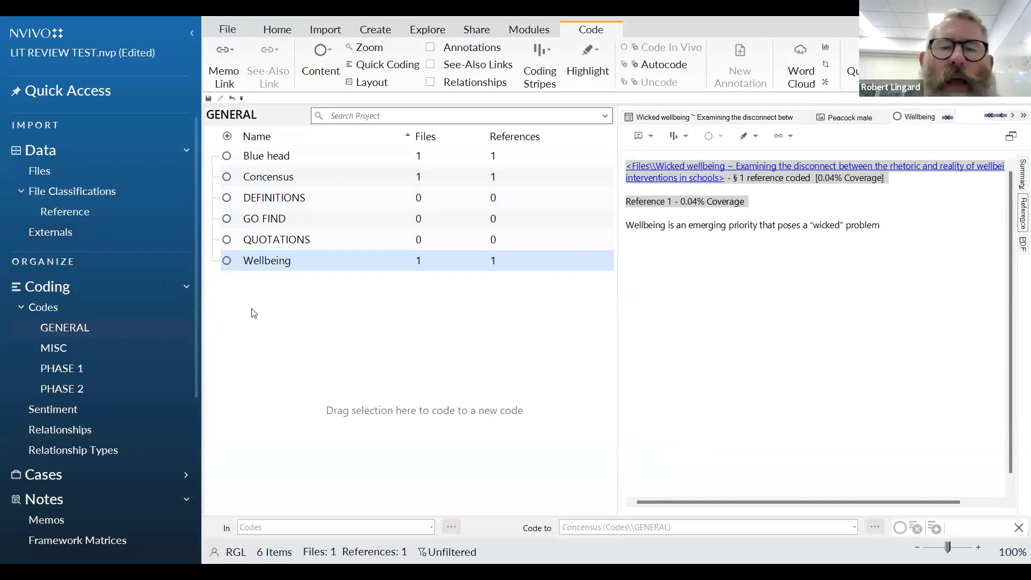
left_click(690, 171)
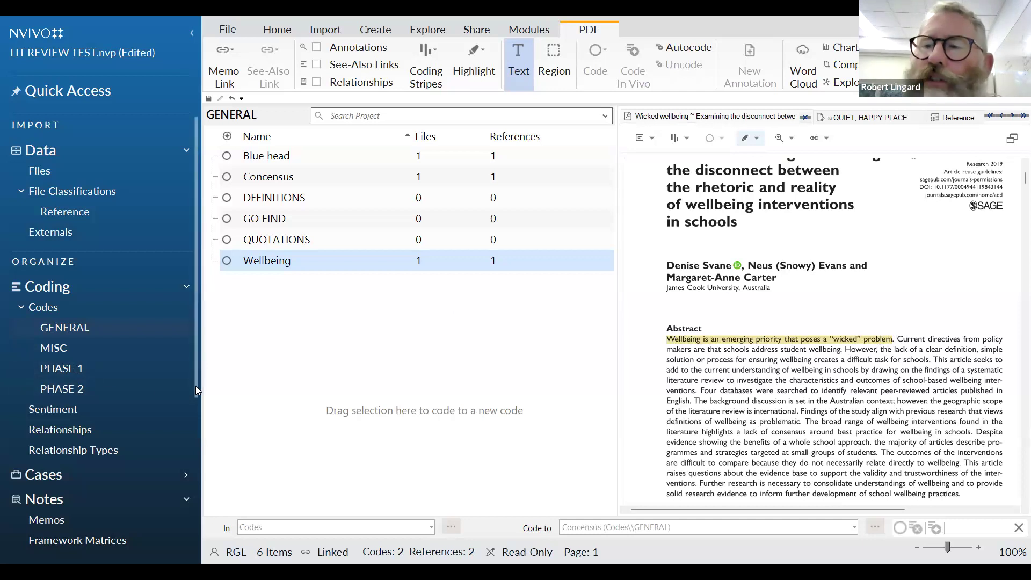
Move the "Concensus" and "Wellbeing" codes from the GENERAL folder into the PHASE 2 folder, and list the PHASE 2 codes.
left_click(78, 394)
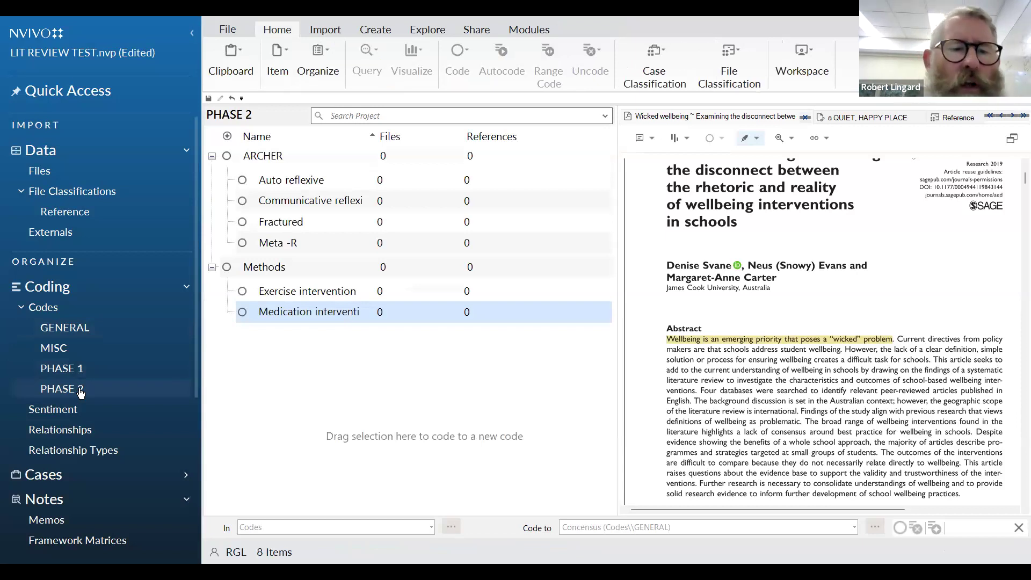
left_click(67, 328)
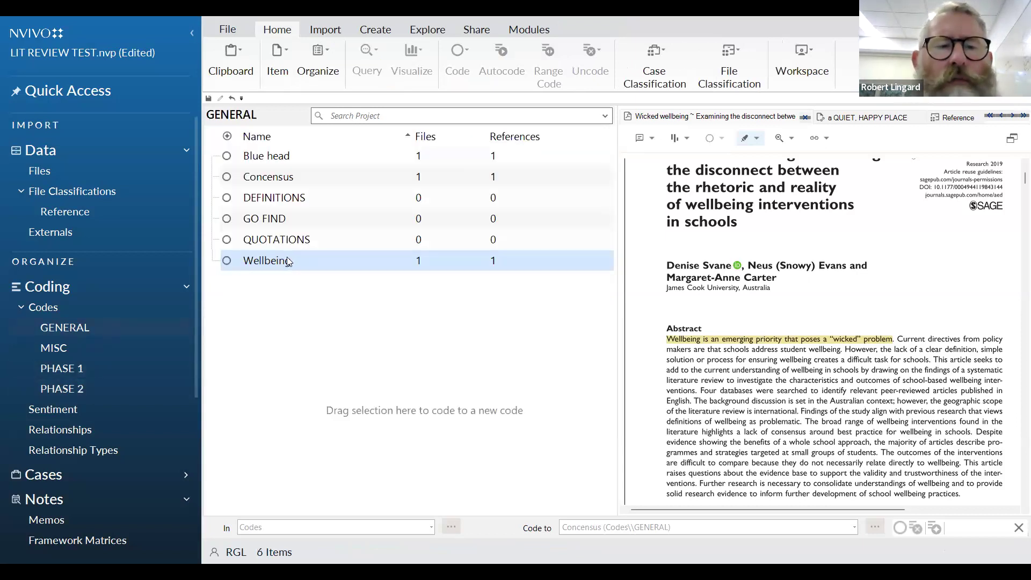
left_click(270, 262)
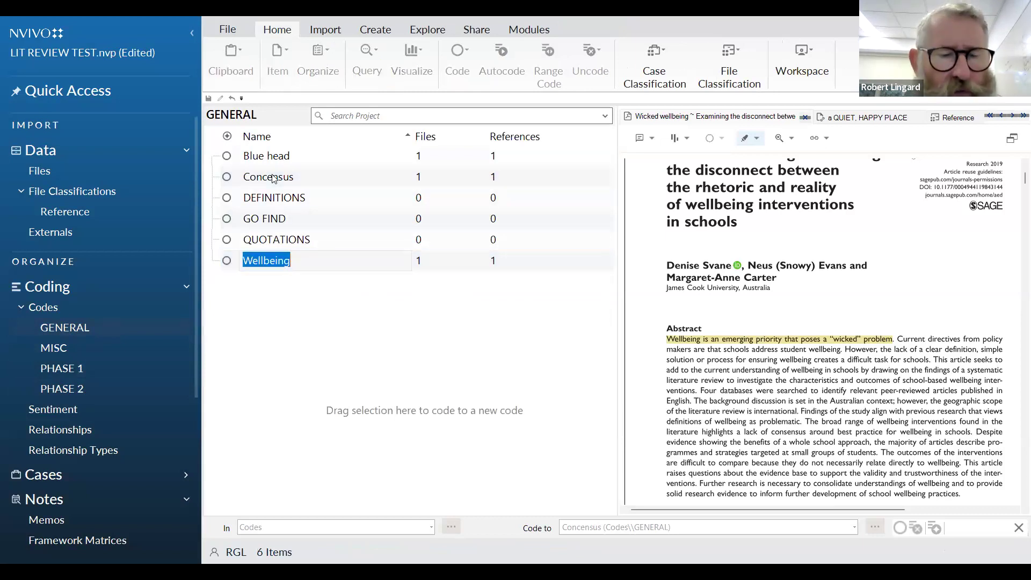
left_click(274, 178)
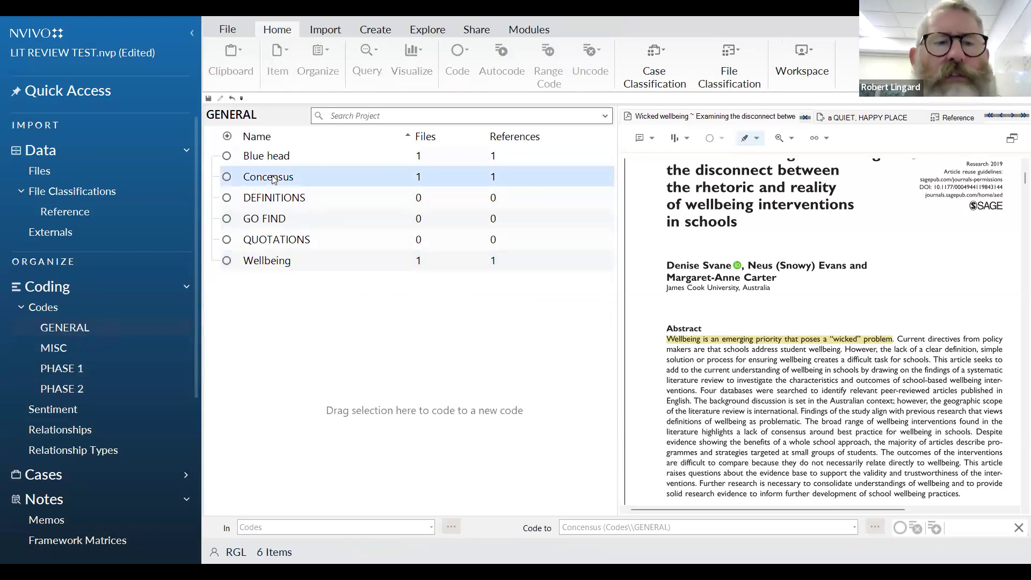
left_click(262, 265, "ctrl")
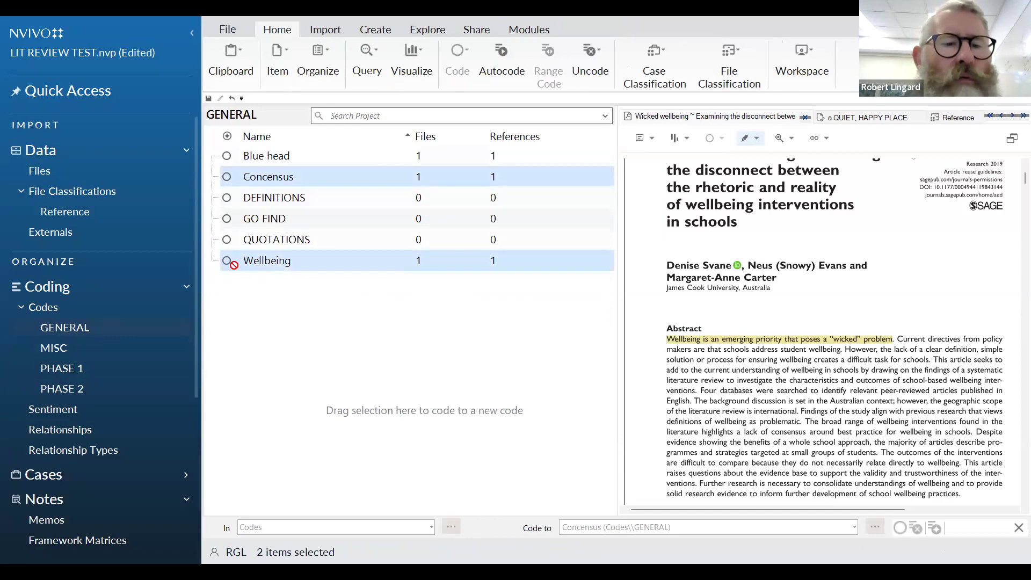
left_click_drag(63, 389, 64, 389)
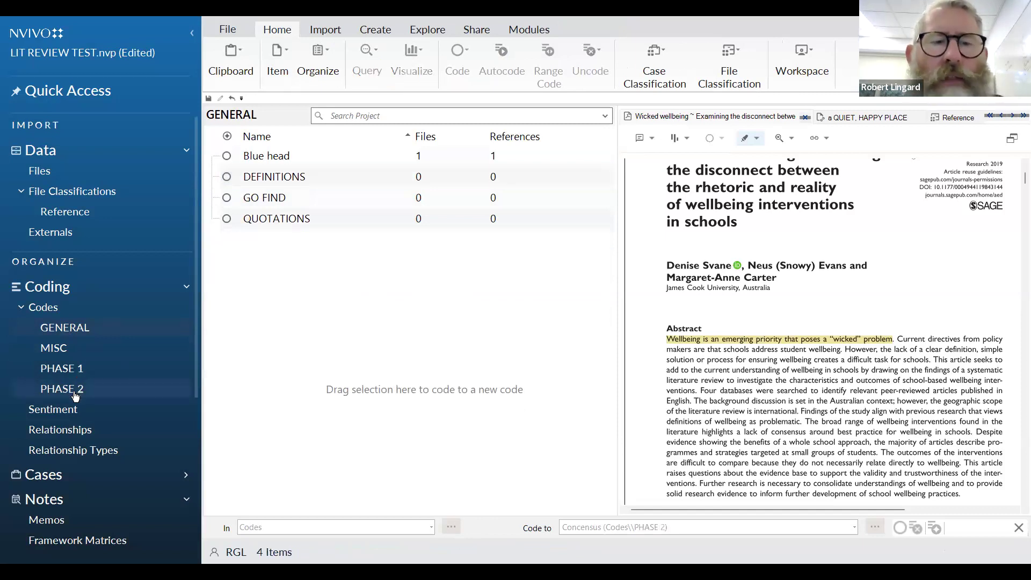
left_click(64, 389)
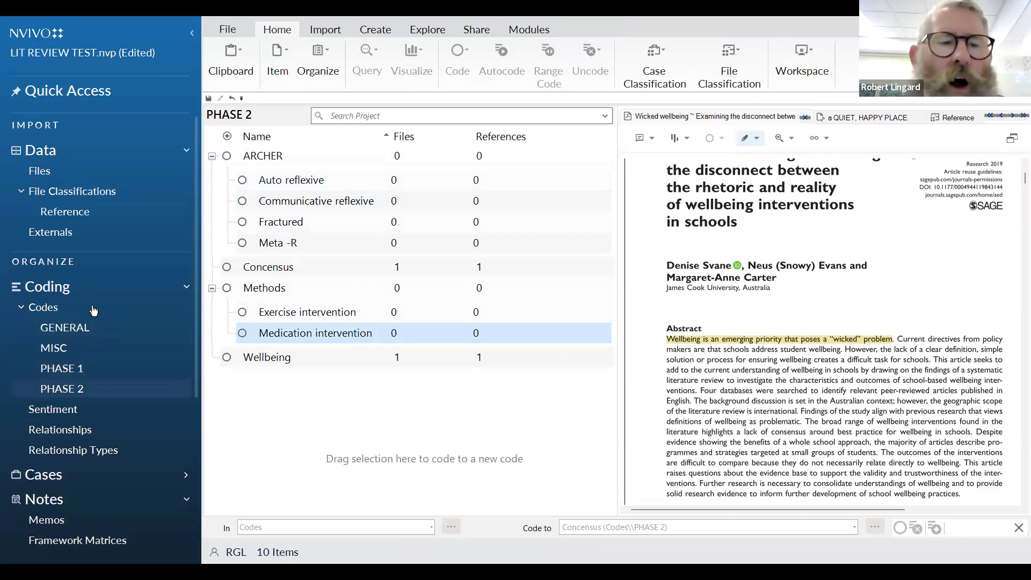
In the "Towards an evidence-base" article, code the introduction's opening words through "(HE) settings" to PHASE 2's "Wellbeing" code, and view that code's references.
left_click(43, 172)
left_click(268, 180)
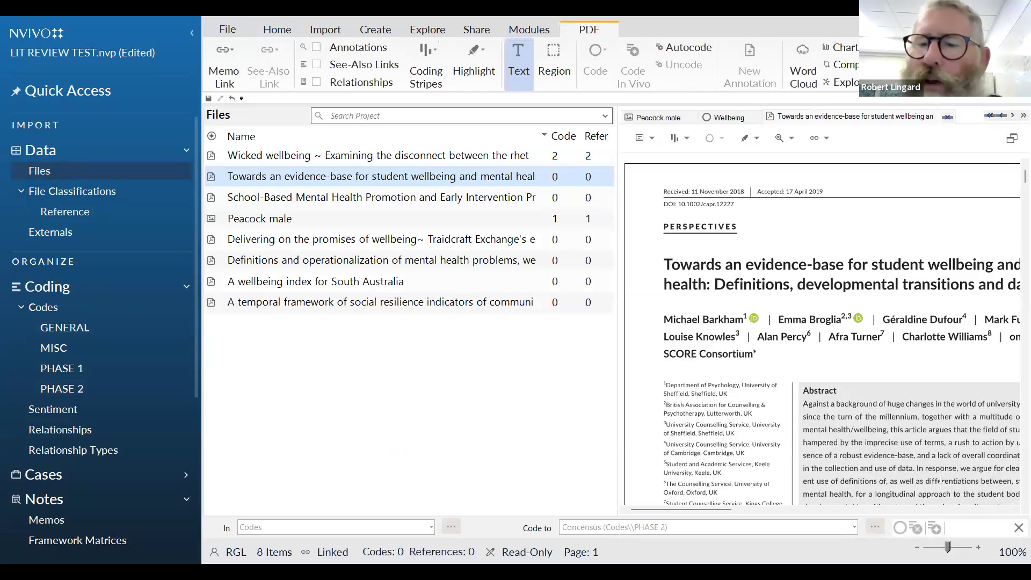
scroll(908, 410, "down", 2)
scroll(850, 459, "down", 4)
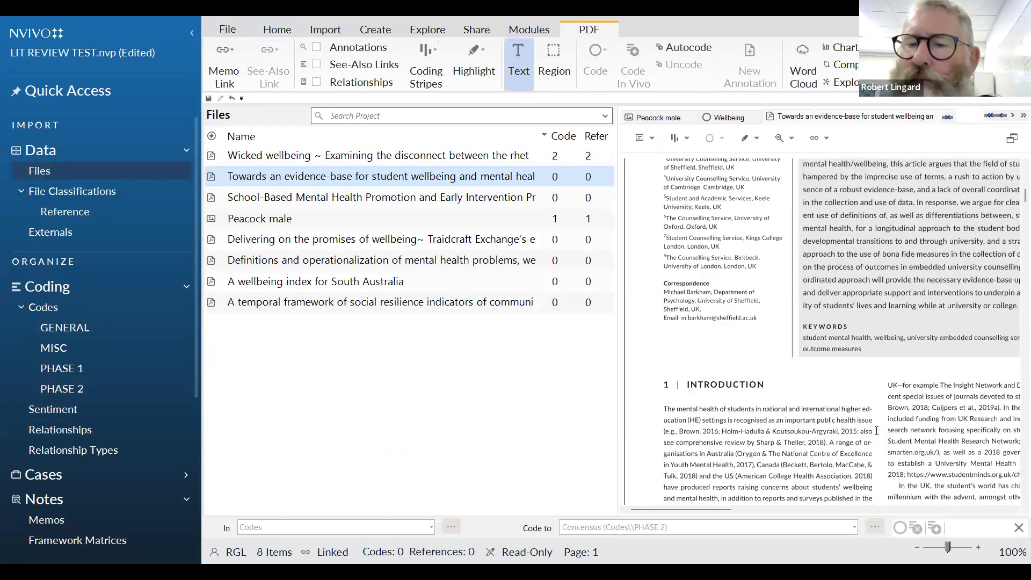
left_click_drag(665, 409, 866, 412)
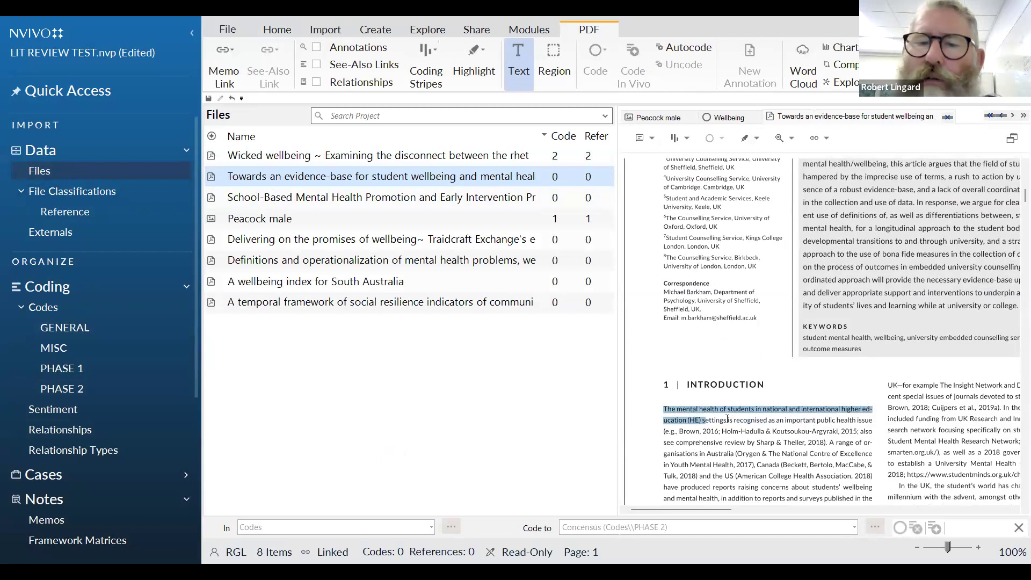
left_click_drag(728, 419, 707, 421)
right_click(707, 422)
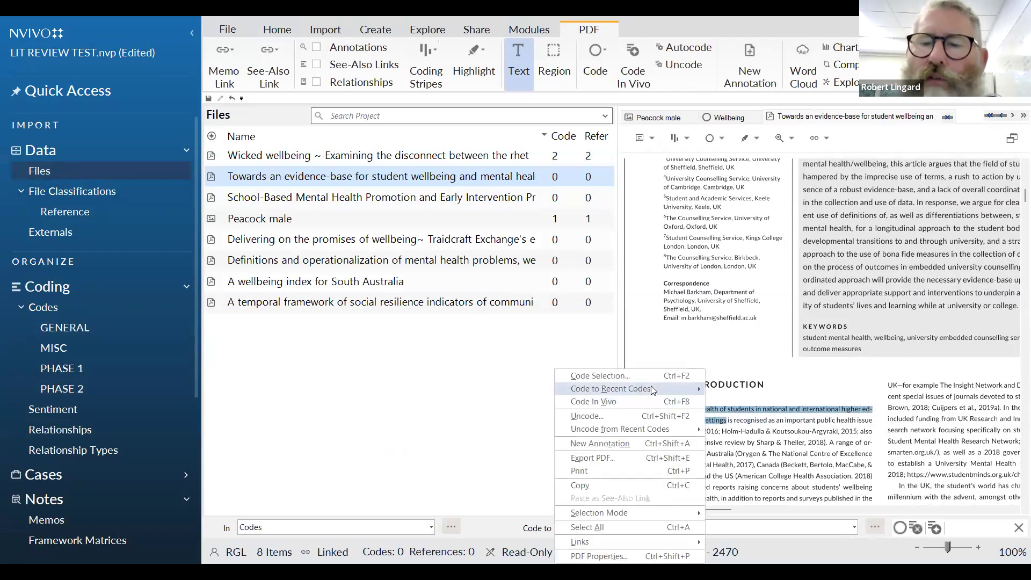
mouse_move(651, 388)
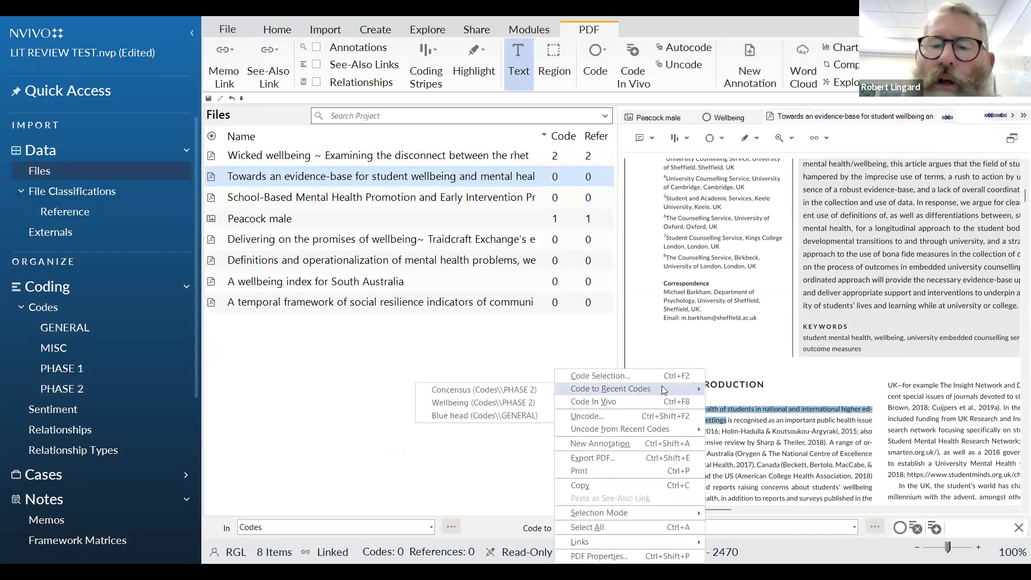
left_click(521, 402)
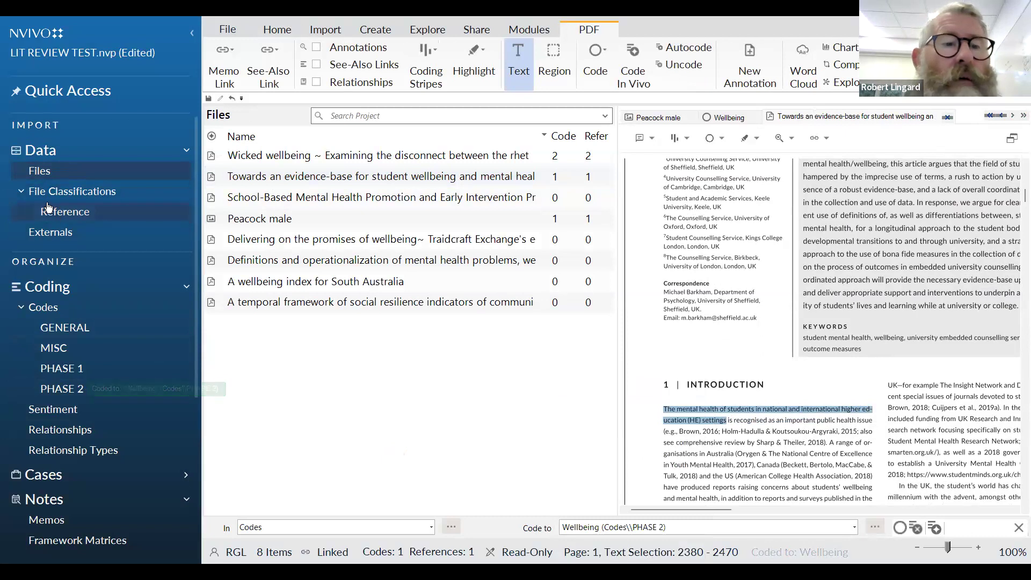
left_click(66, 393)
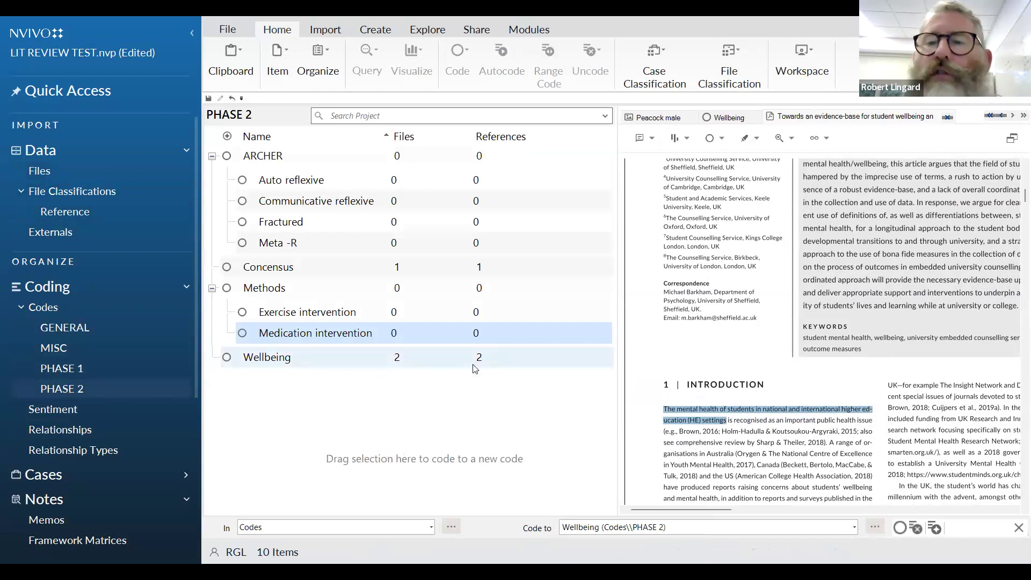
left_click(734, 117)
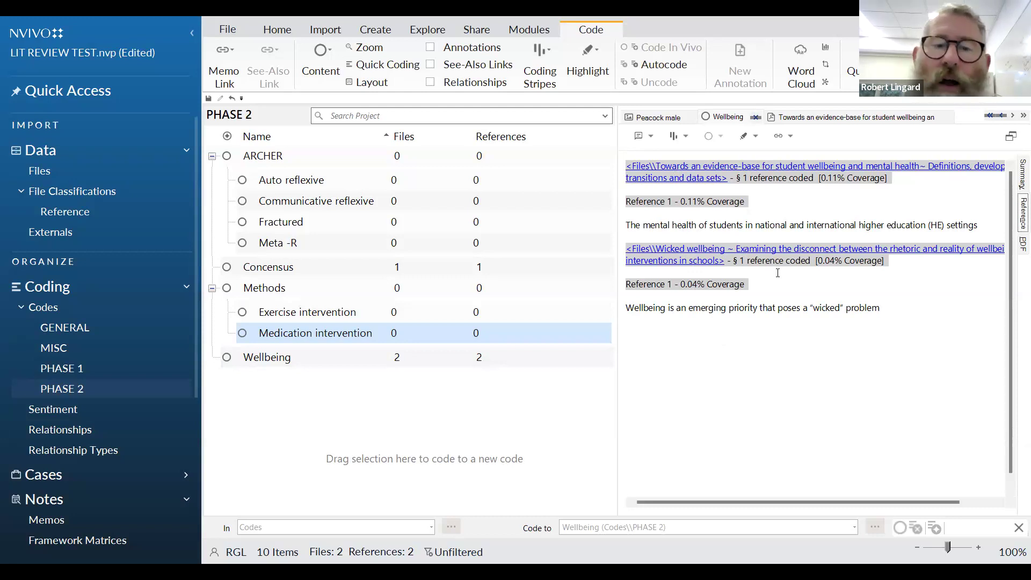
Create a new folder named "PHASE 3" under Codes.
right_click(73, 391)
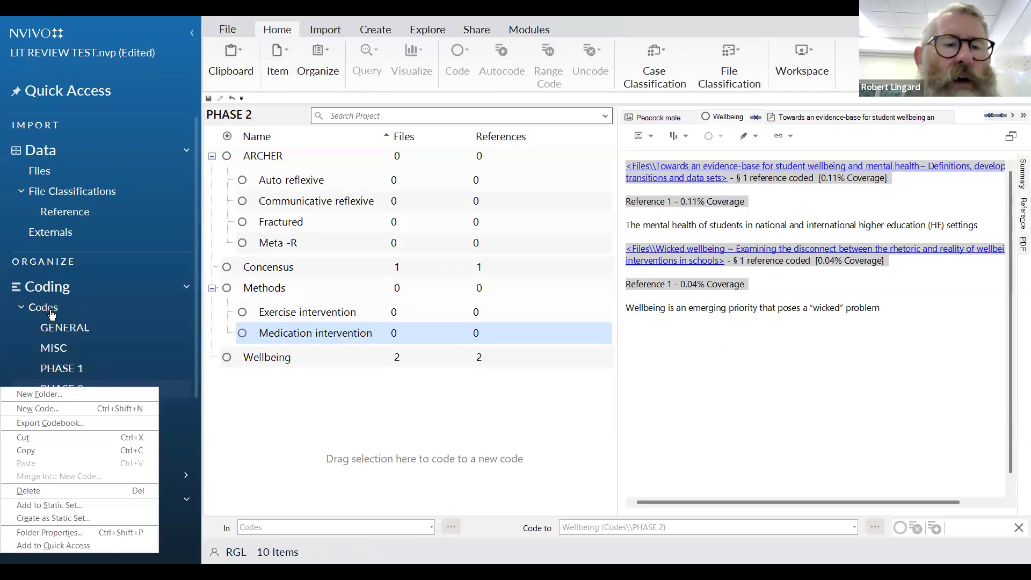
left_click(48, 311)
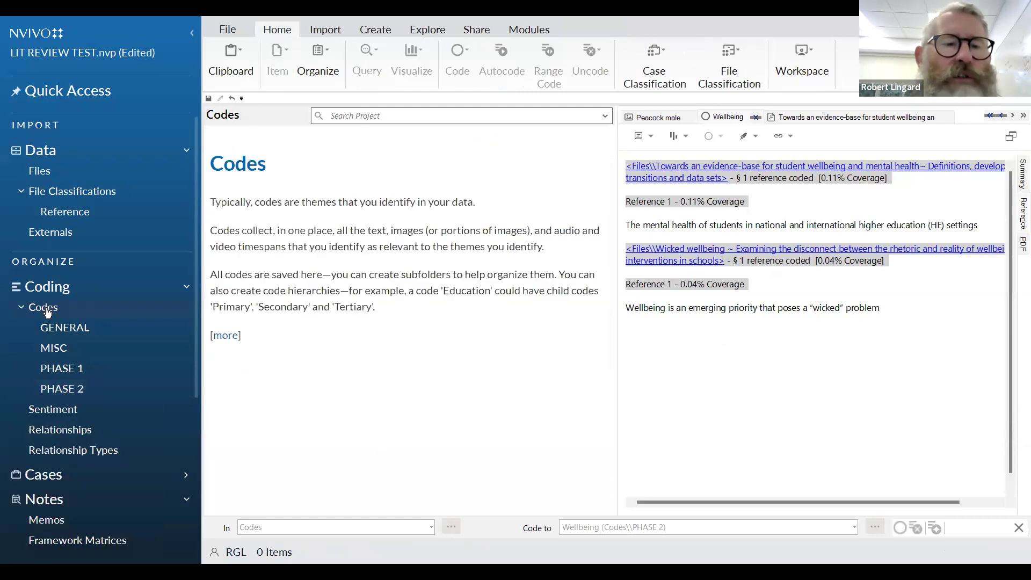
right_click(50, 310)
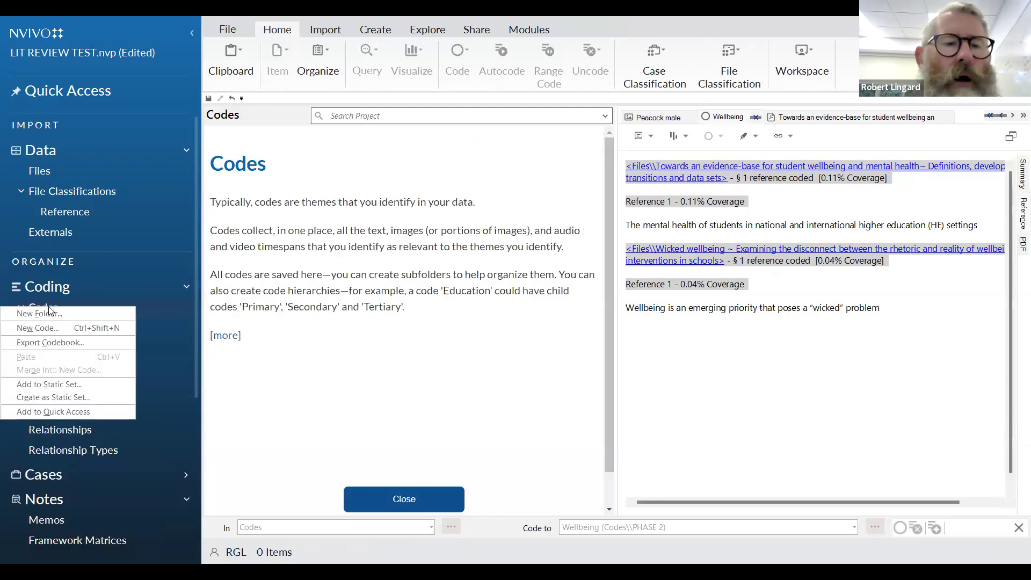
left_click(55, 315)
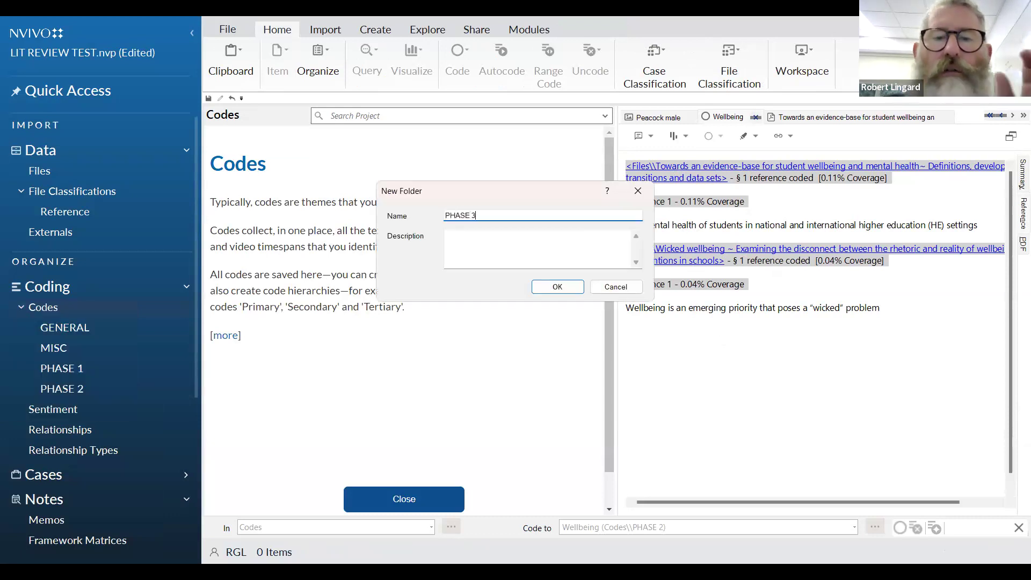
key("Return")
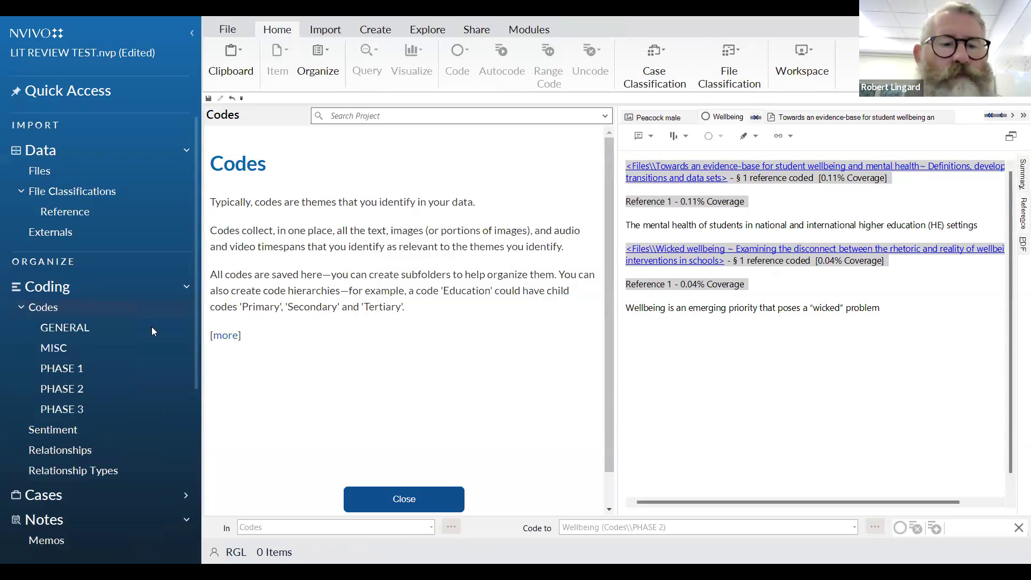
Select the top-level codes ARCHER, Concensus, Methods and Wellbeing in the PHASE 2 folder and copy them.
left_click(80, 390)
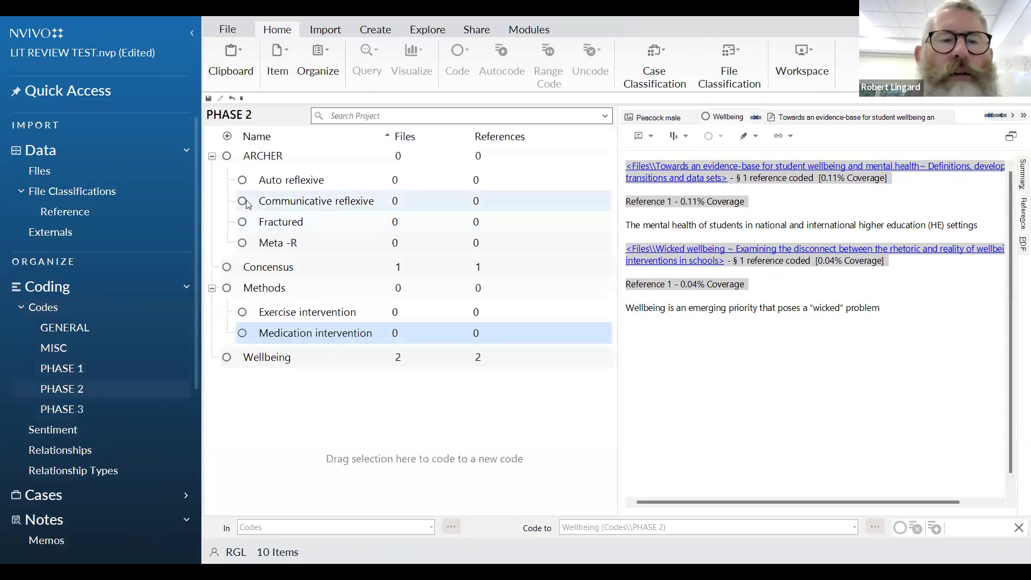
left_click(283, 360, "ctrl")
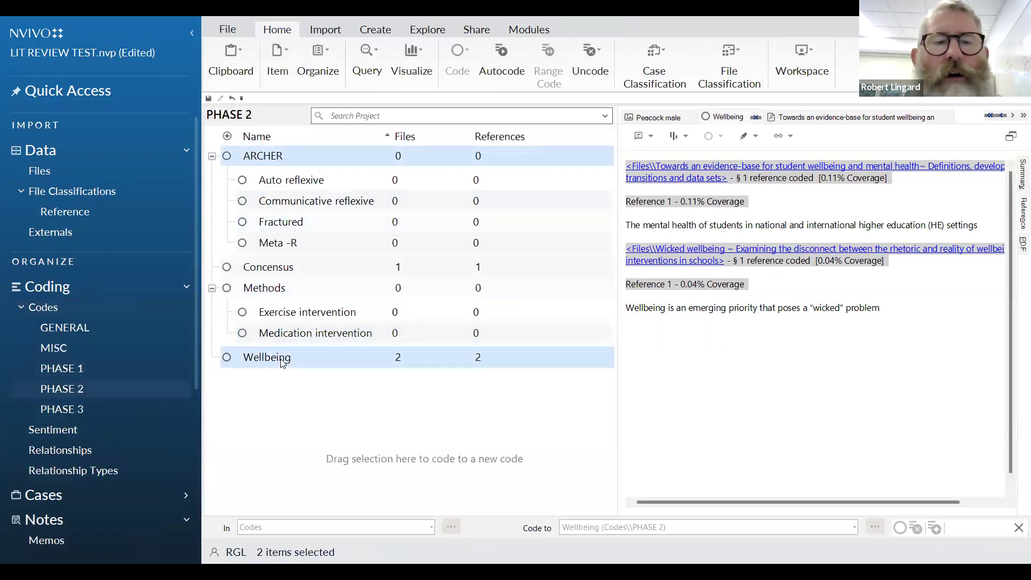
left_click(247, 156)
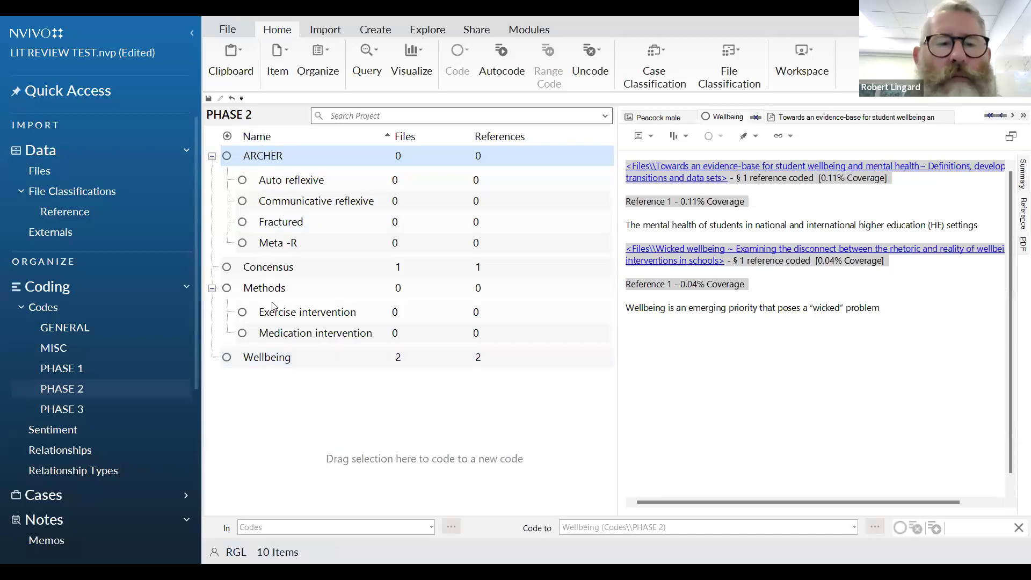
left_click(281, 359, "shift")
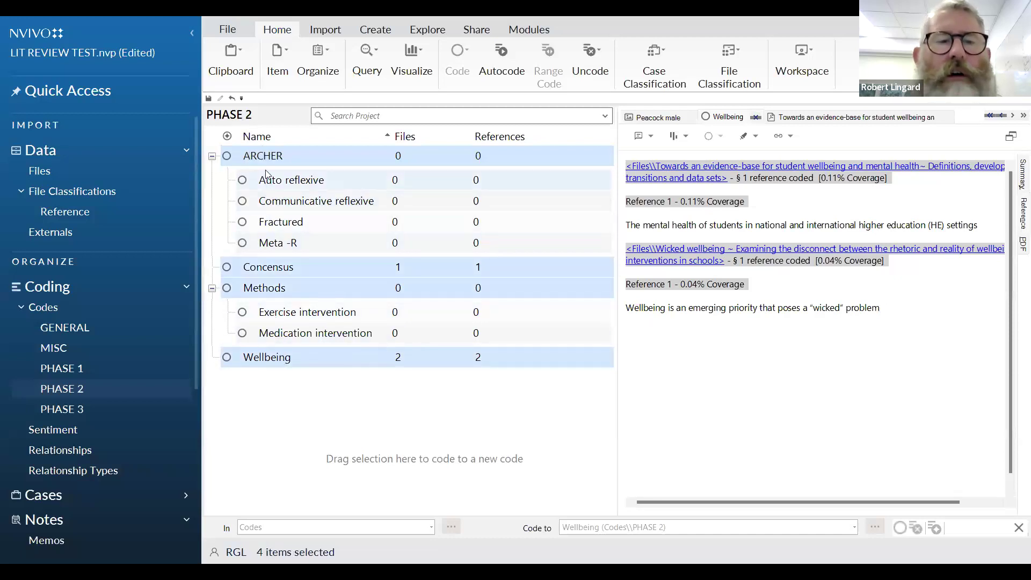
right_click(274, 362)
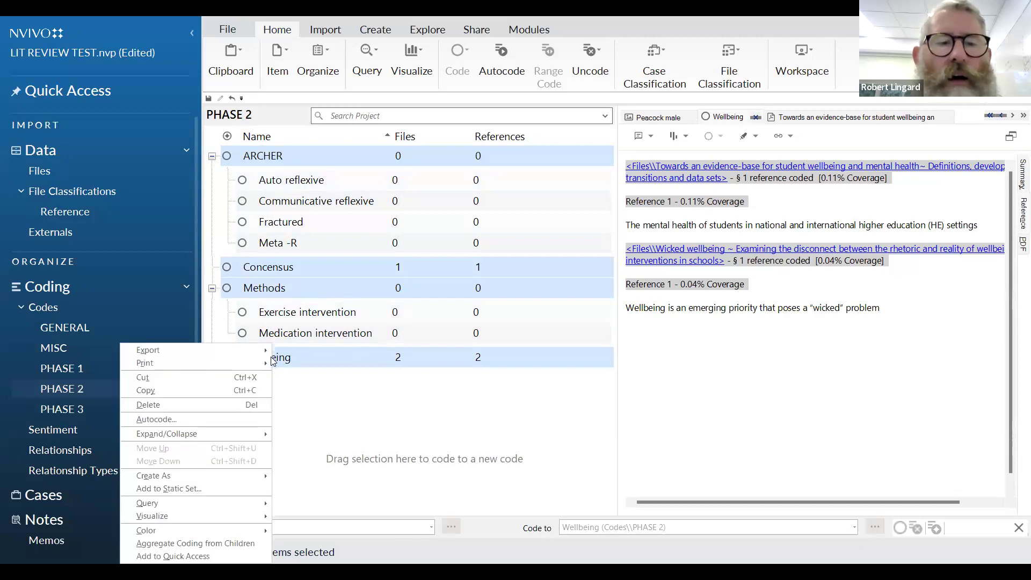
left_click(181, 390)
Try to paste the copied codes into the PHASE 3 folder.
left_click(181, 404)
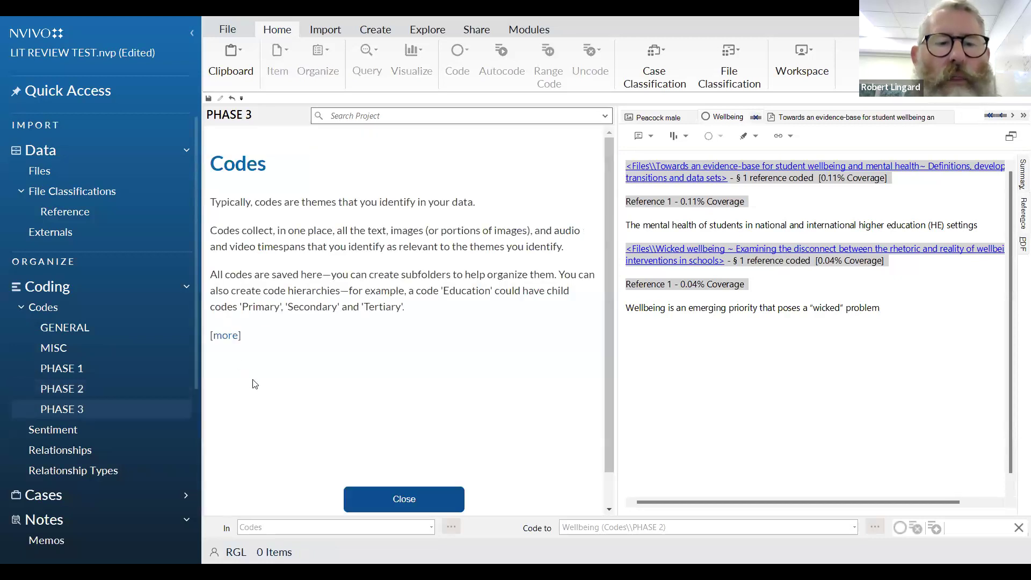
left_click(78, 410)
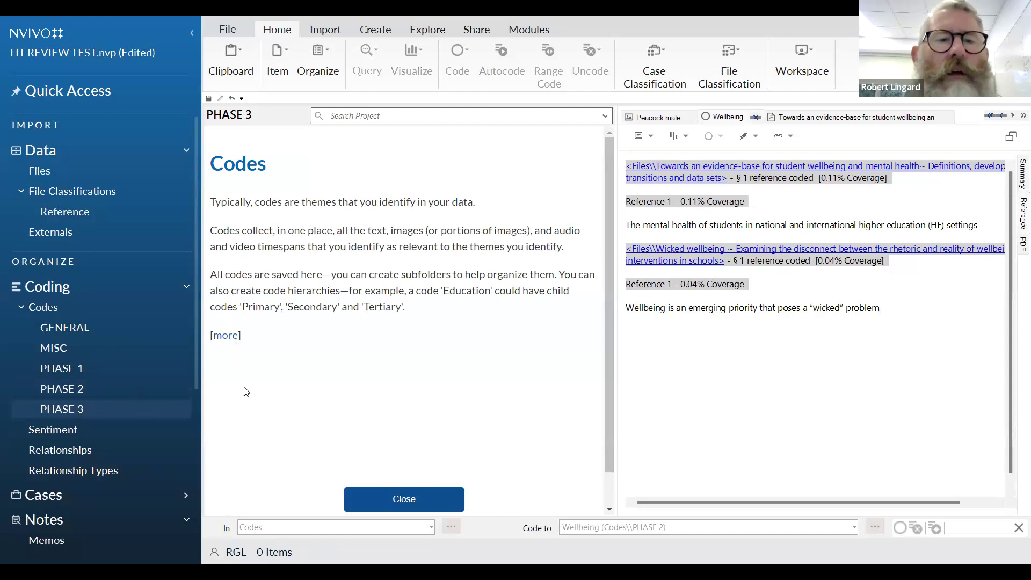
left_click(146, 407)
left_click(232, 375)
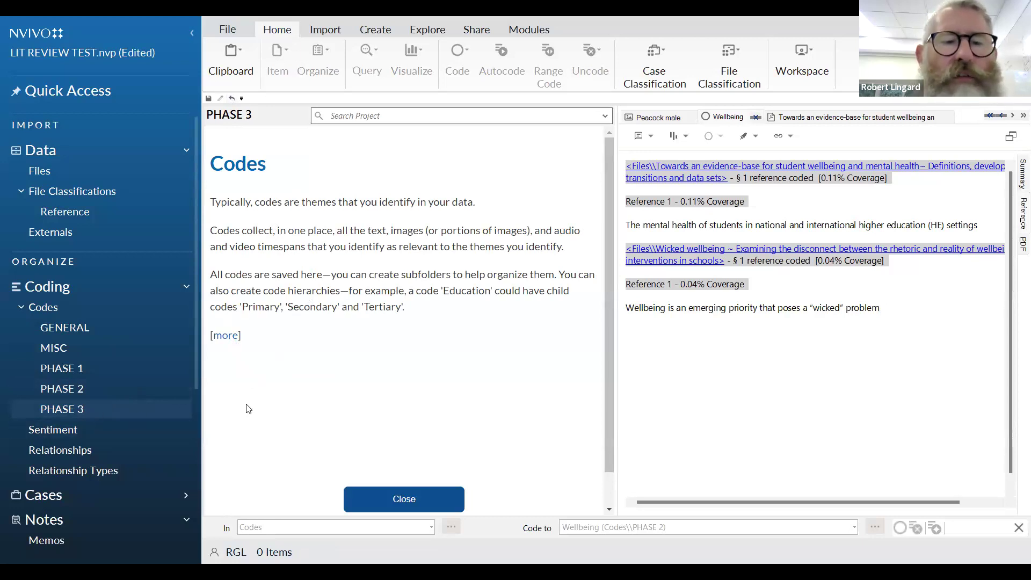
Copy the four selected PHASE 2 codes again, paste them into the PHASE 3 folder, and expand the pasted Methods code to its child codes.
left_click(64, 389)
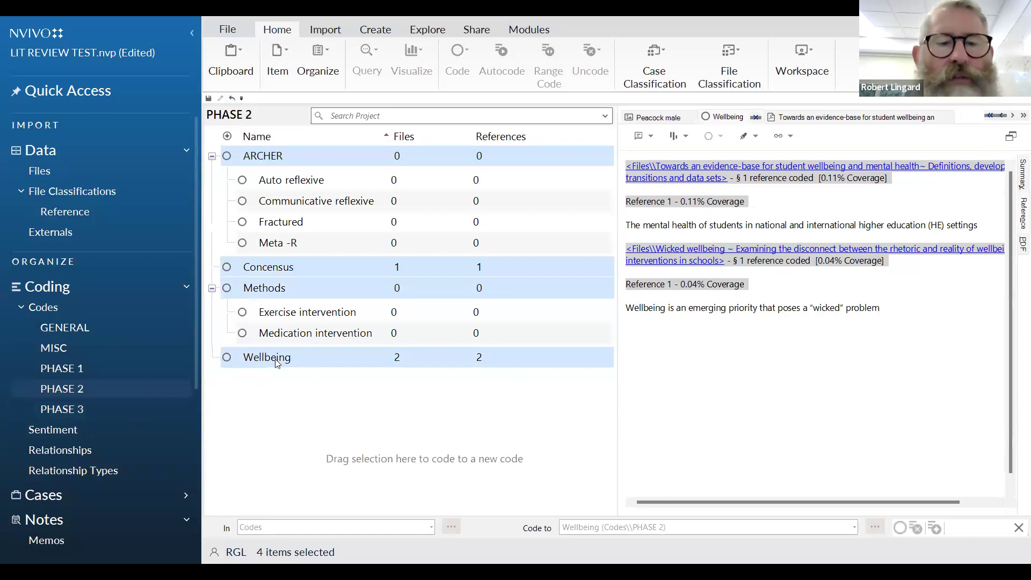
right_click(277, 364)
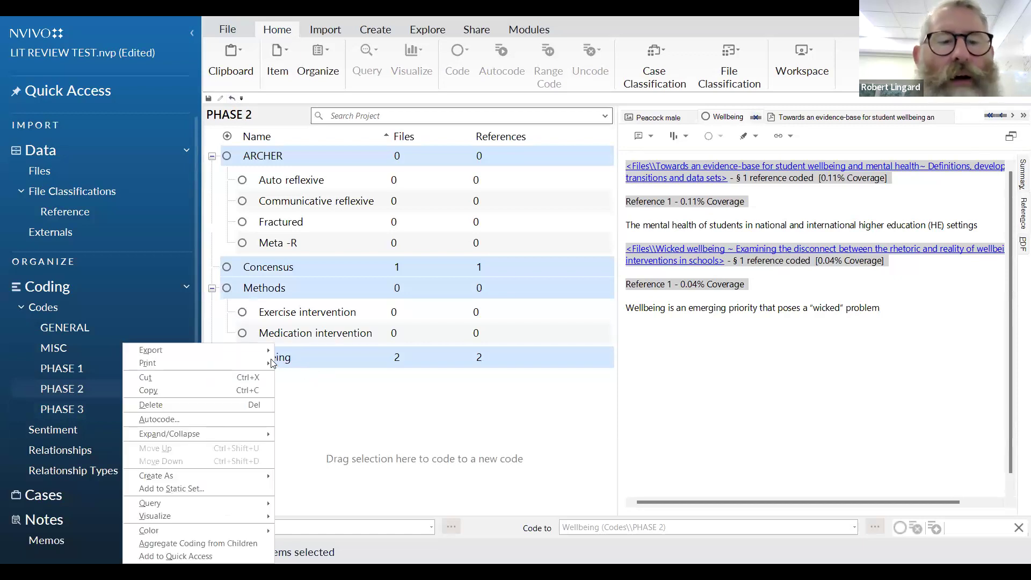
left_click(204, 390)
left_click(62, 409)
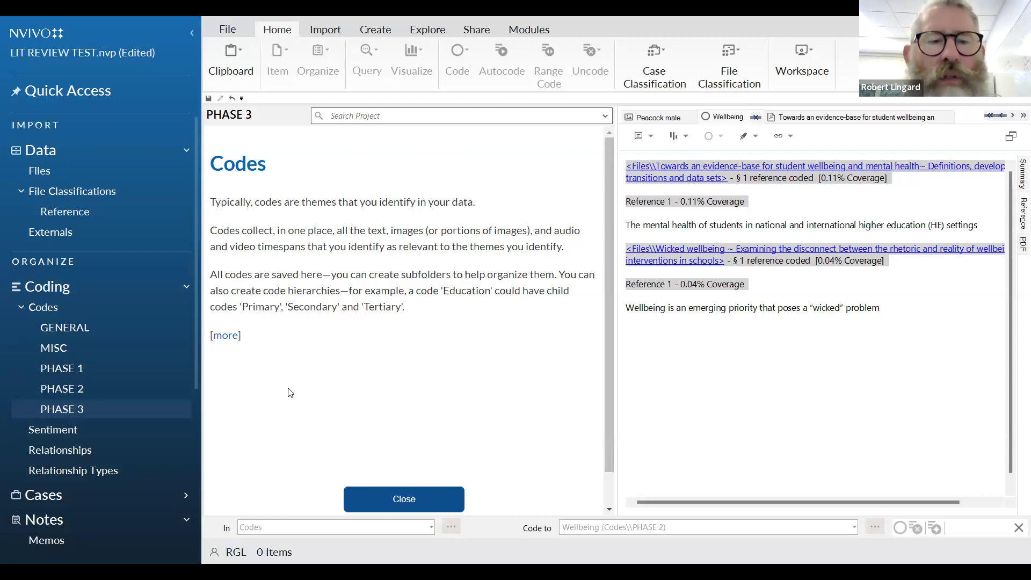
right_click(91, 418)
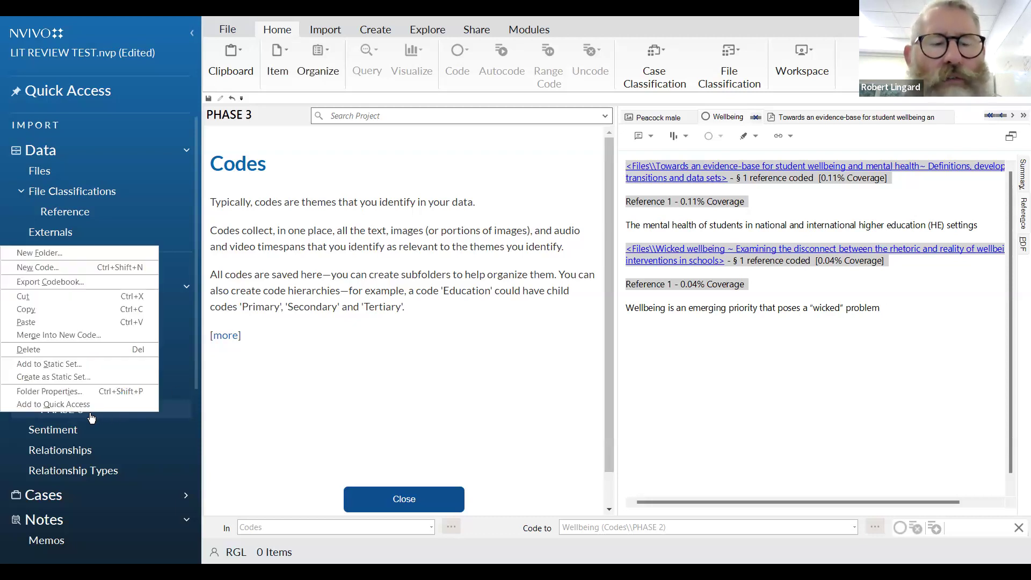
left_click(36, 321)
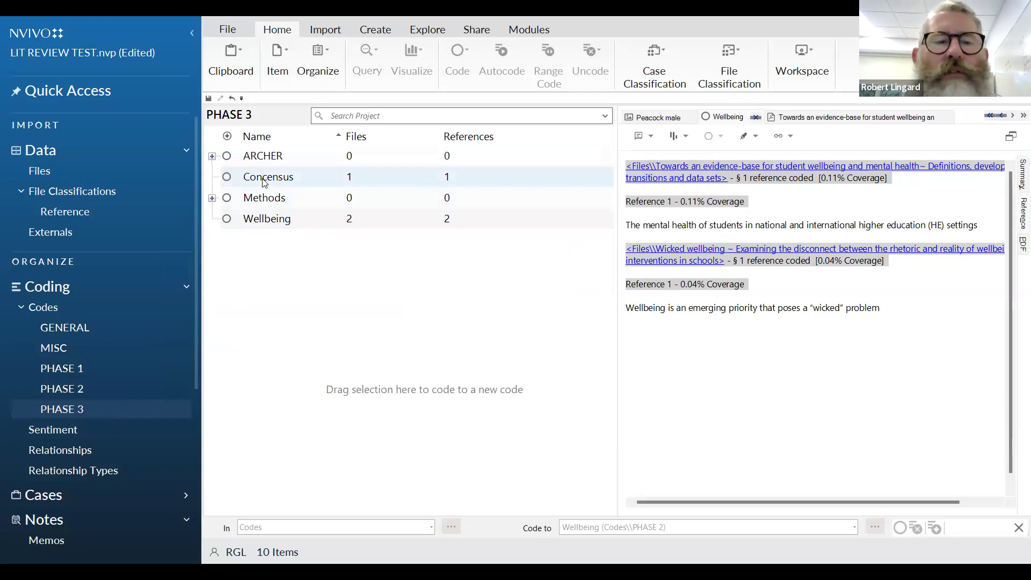
left_click(213, 200)
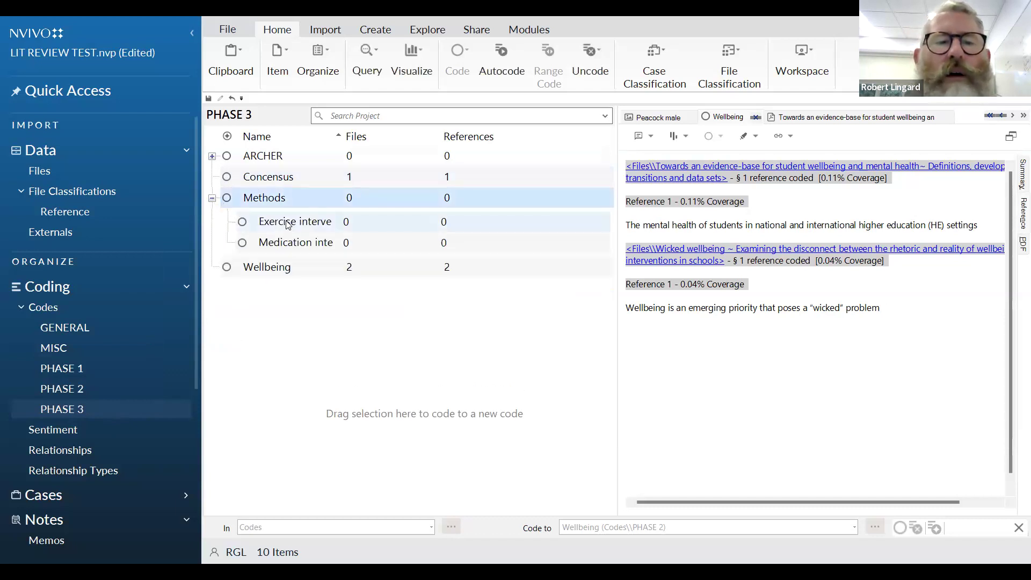
left_click(280, 244)
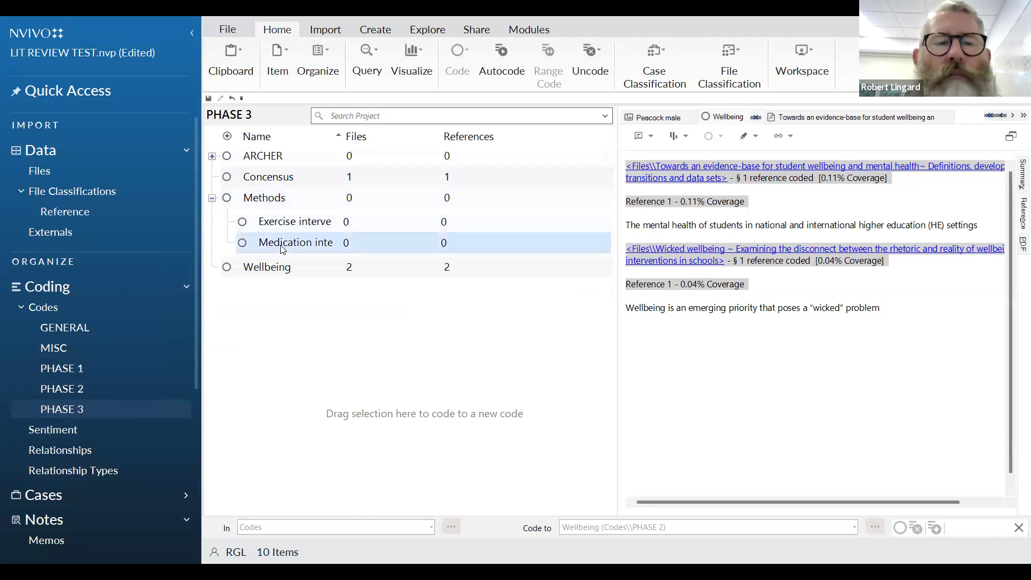
Create a new code named "Benefits" in the PHASE 3 folder and move it under the Wellbeing code as a child.
right_click(257, 318)
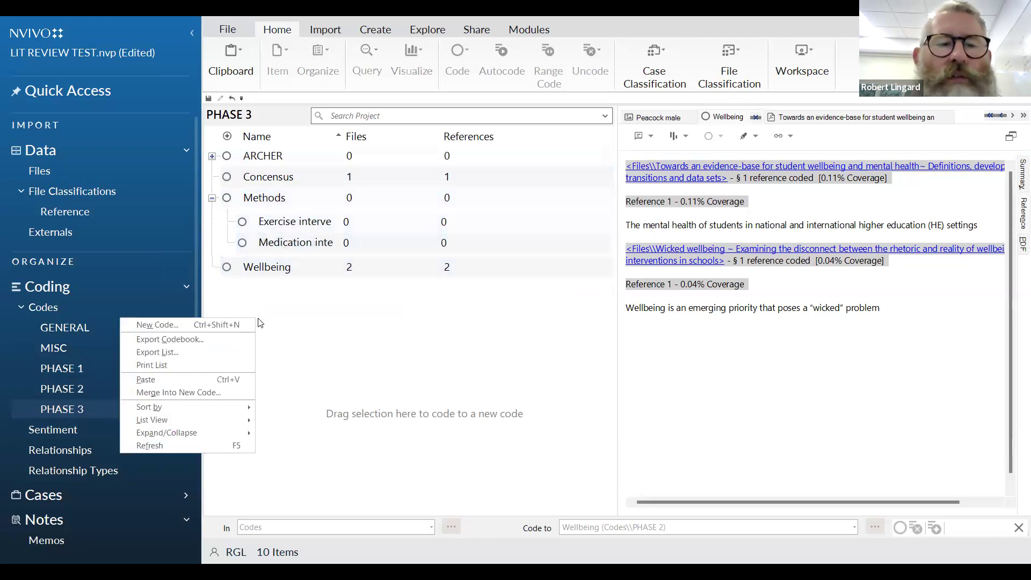
left_click(181, 323)
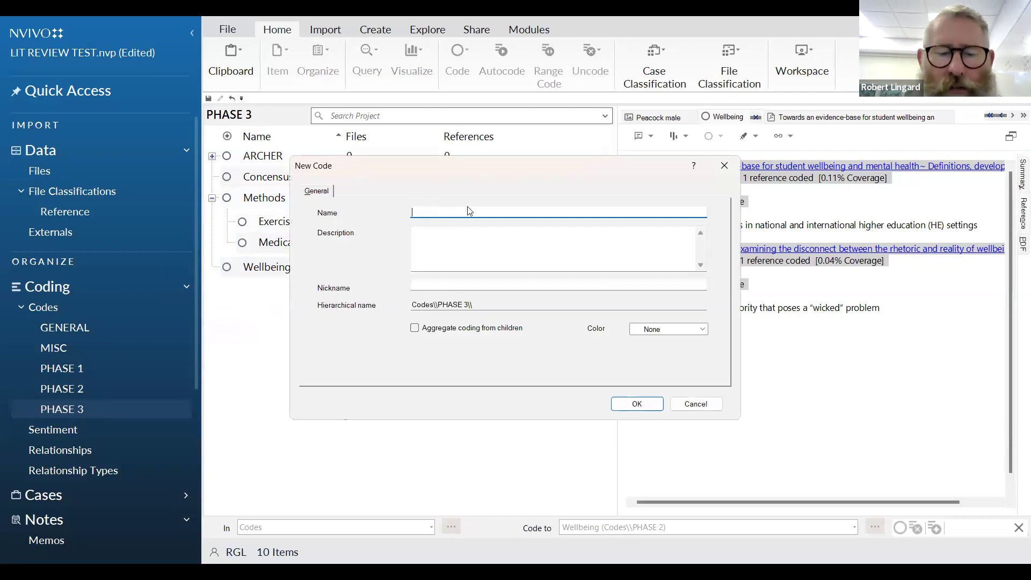
type("Benefits")
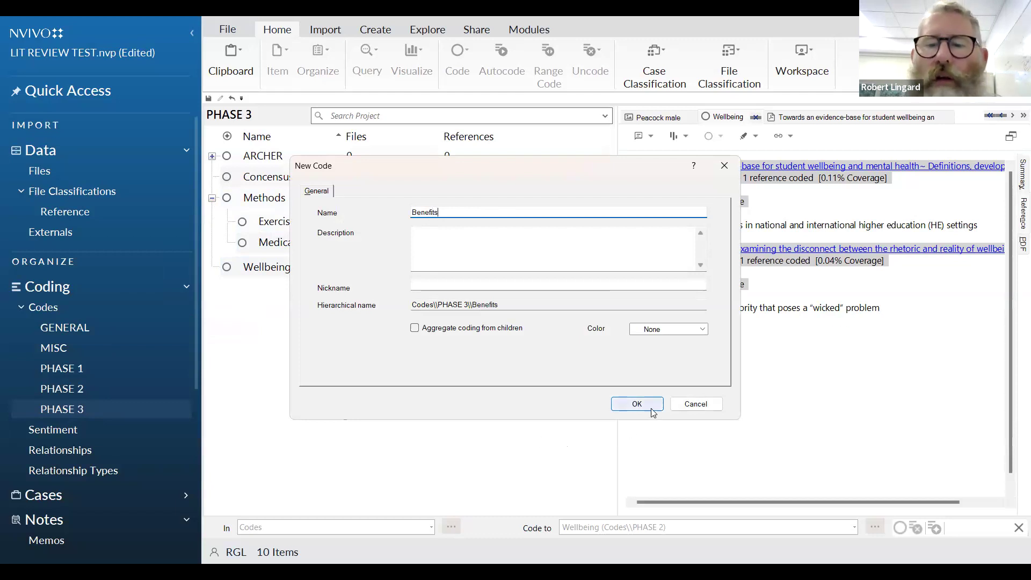
left_click(635, 403)
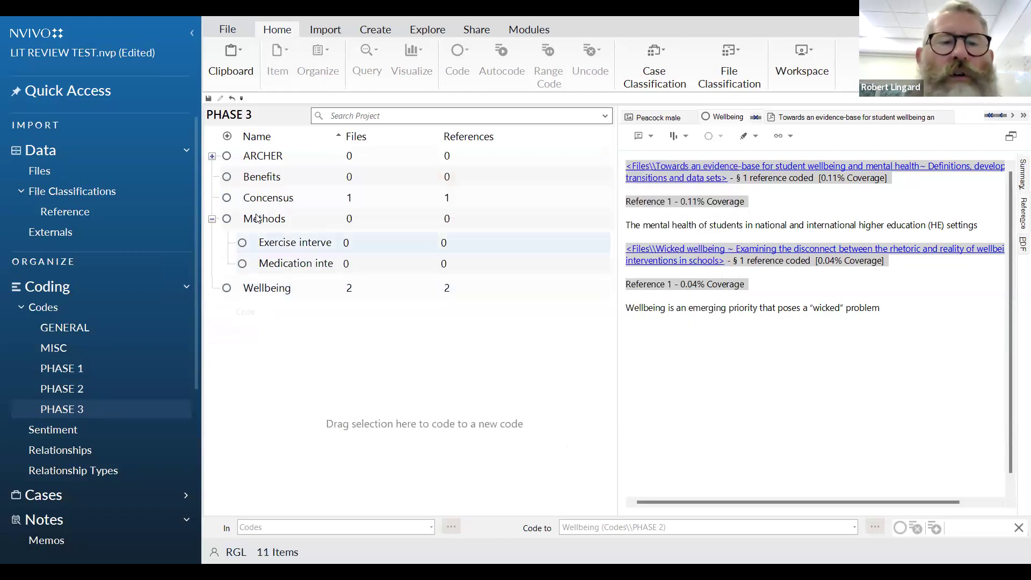
left_click(246, 180)
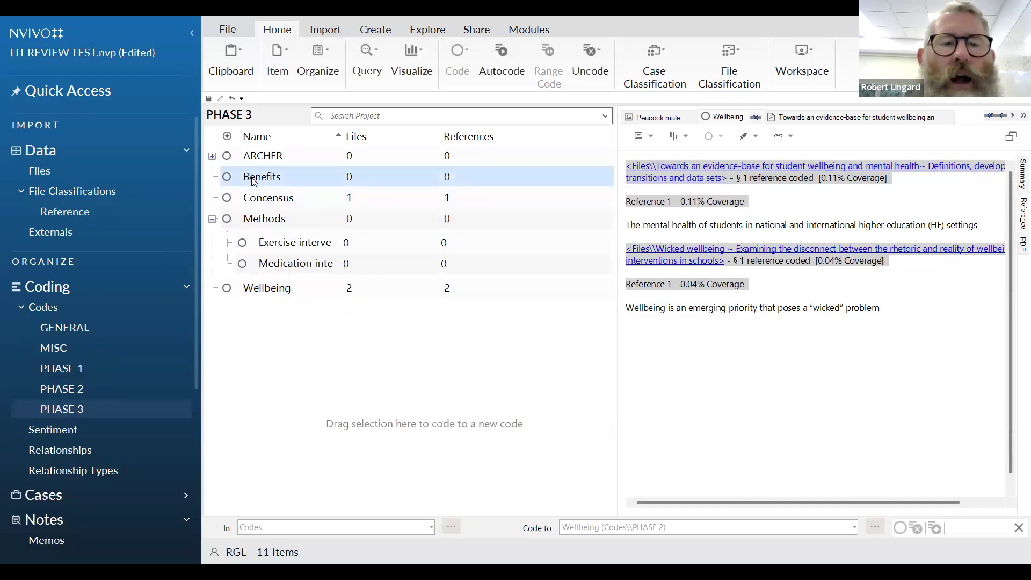
left_click_drag(254, 182, 250, 292)
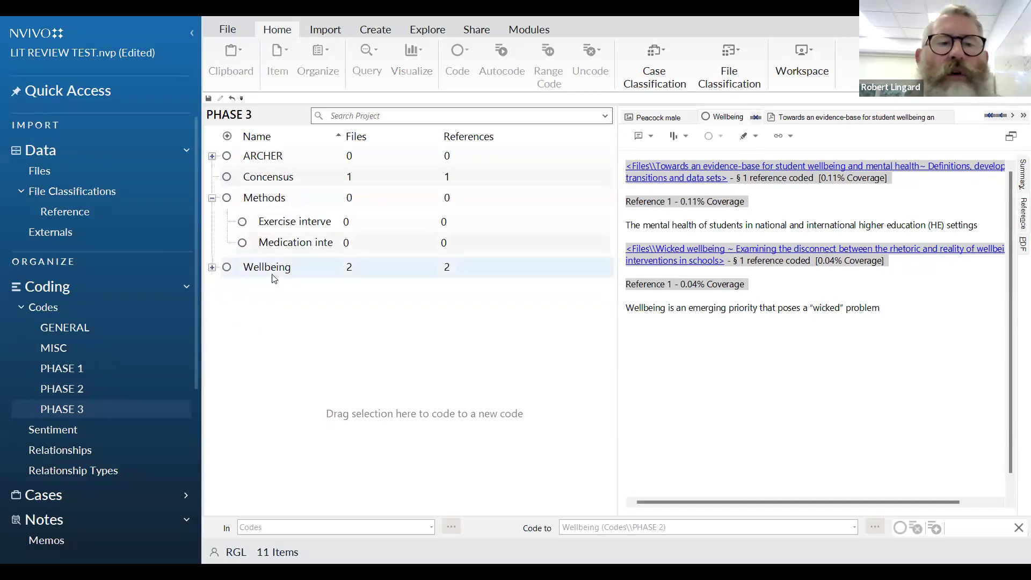